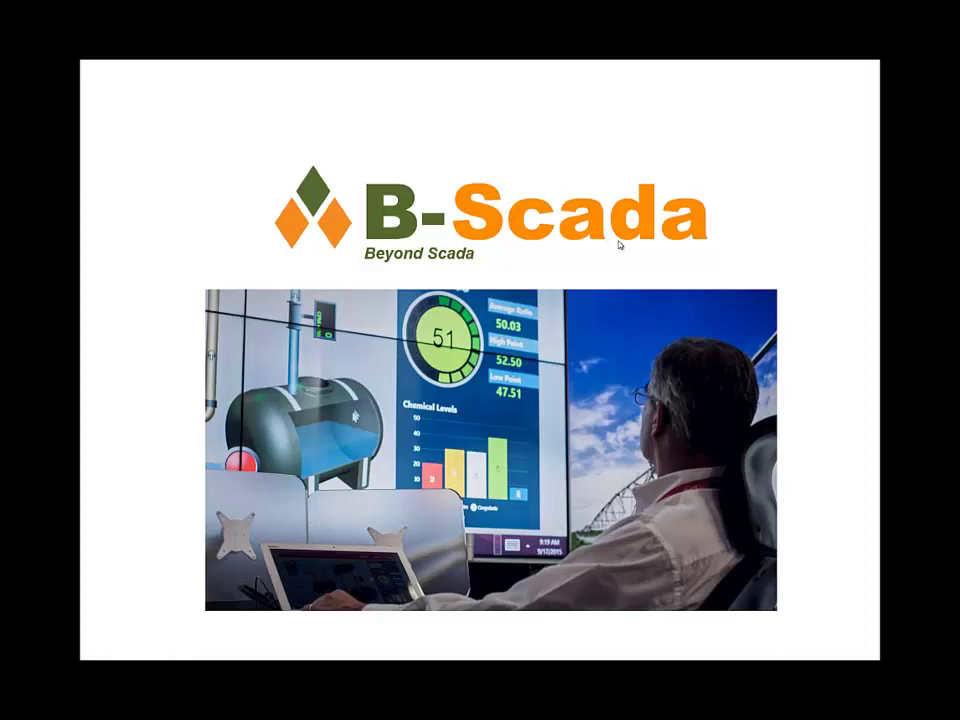
Advance past the last B-Scada slide to end the slideshow
left_click(594, 387)
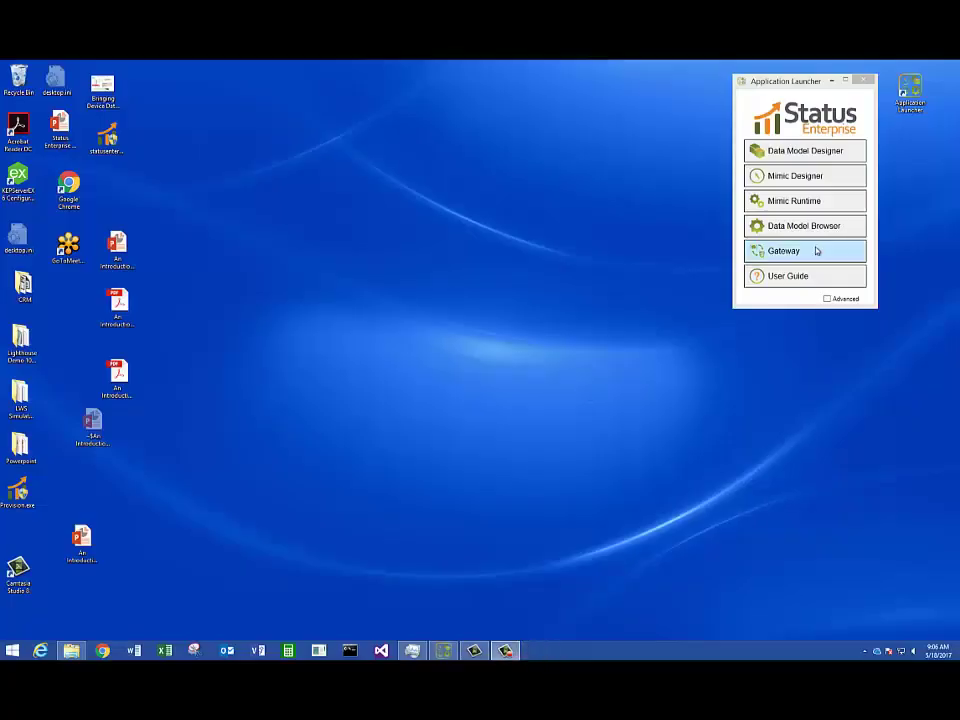
Launch Mimic Runtime, log in to the Status server, and open the Main Menu (Web Version) mimic
left_click(821, 202)
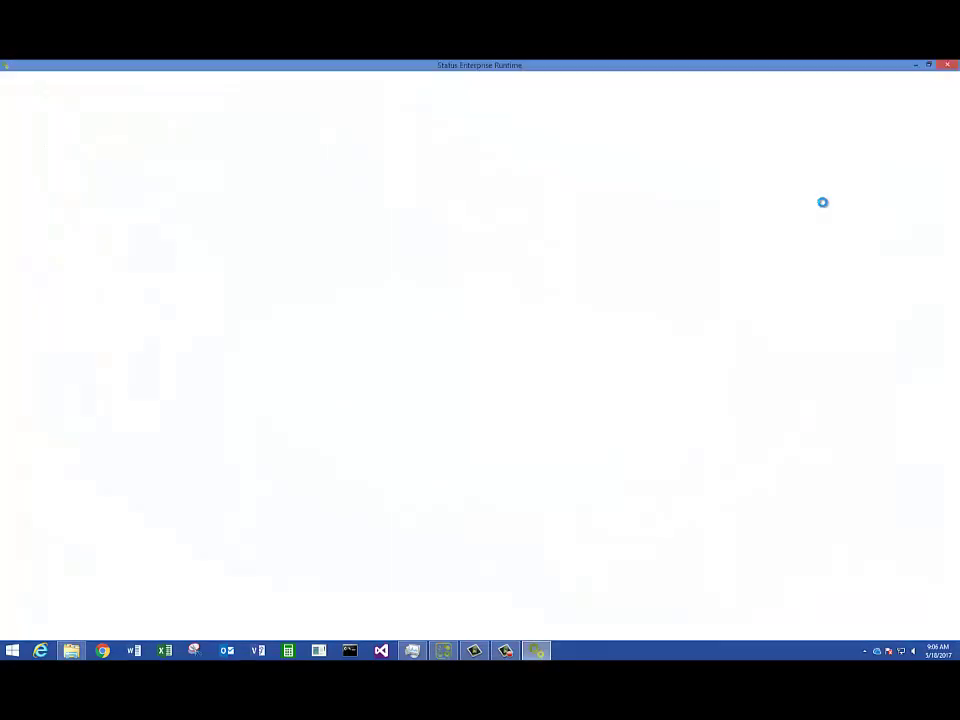
left_click(581, 389)
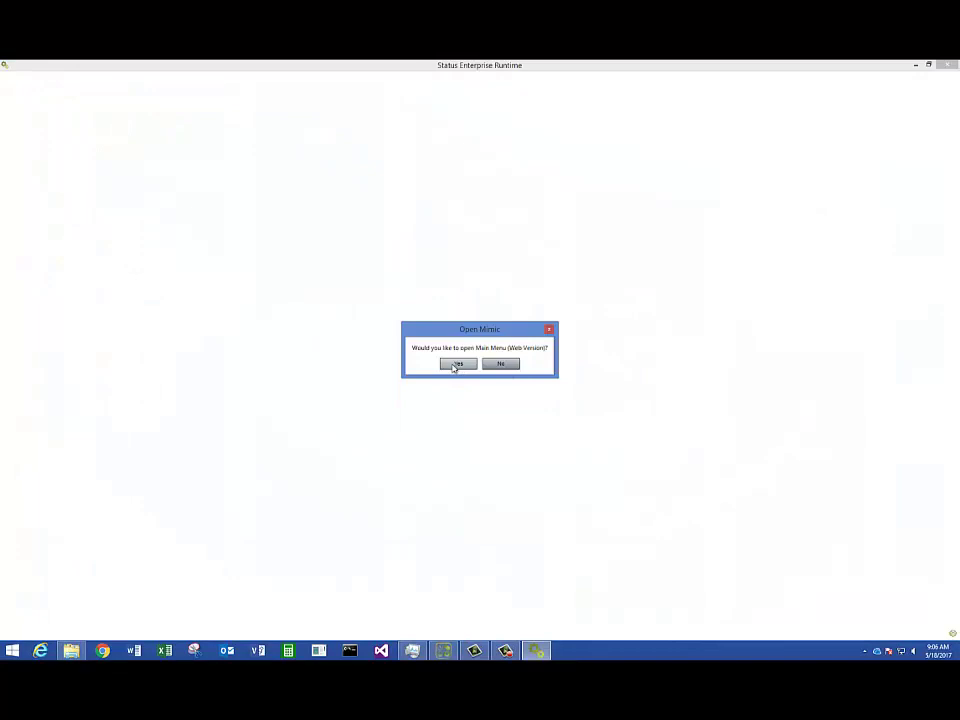
left_click(456, 363)
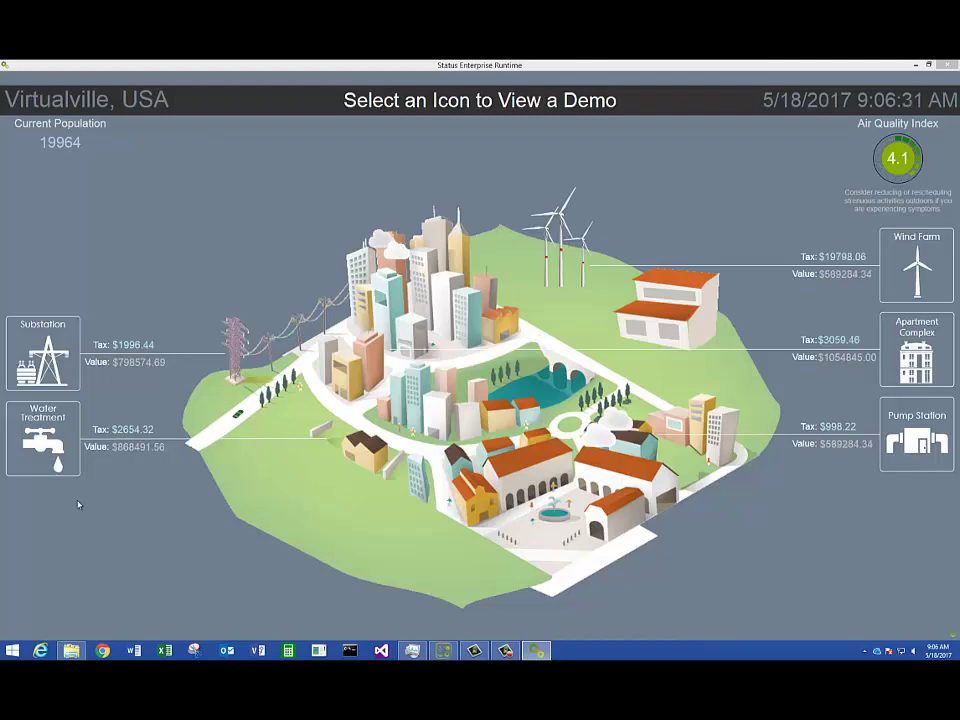
View the Water Treatment demo, then go back to the main menu and open the Substation demo
left_click(59, 440)
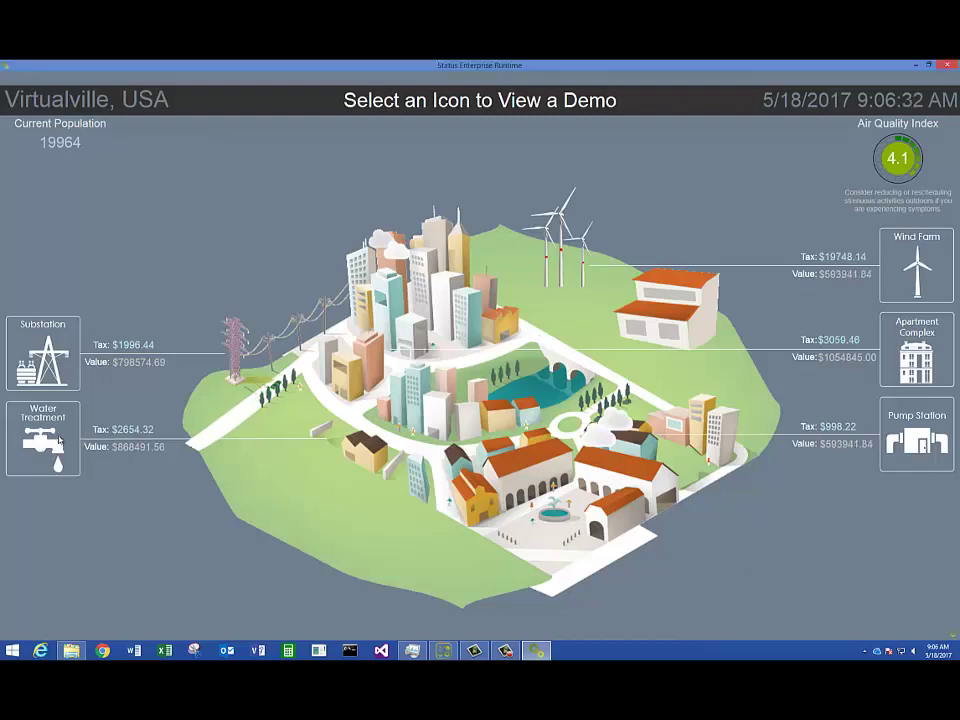
left_click(59, 440)
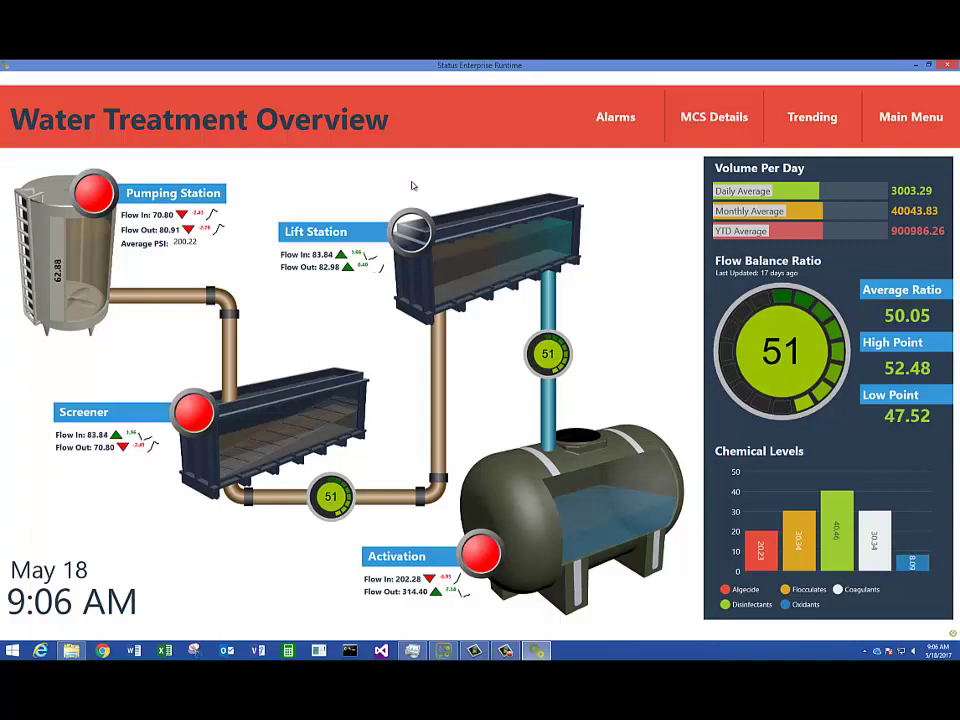
left_click(920, 119)
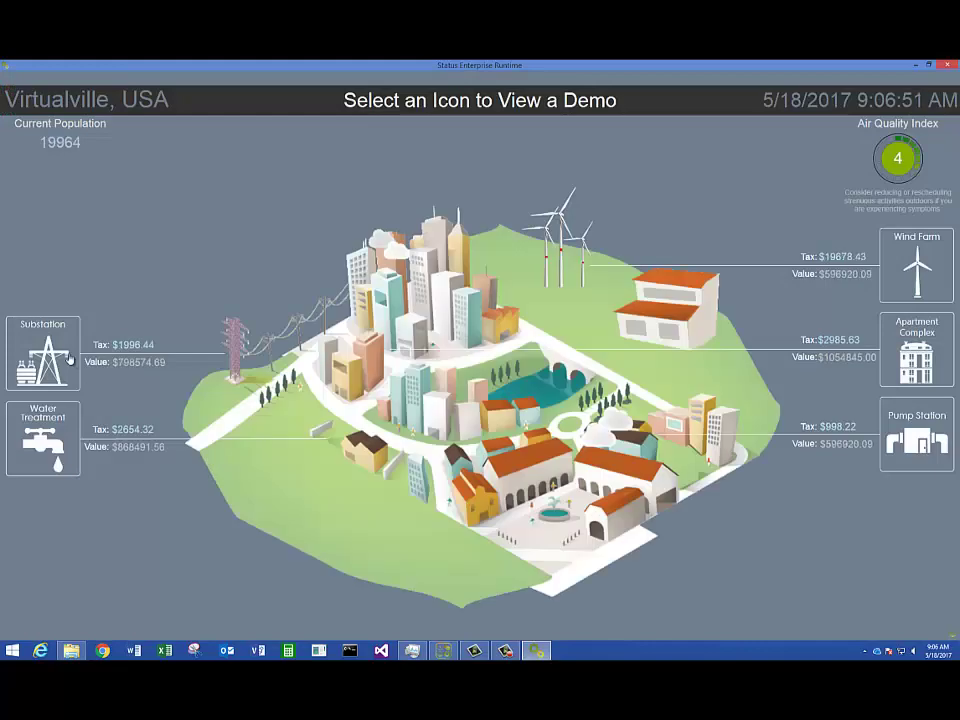
left_click(69, 358)
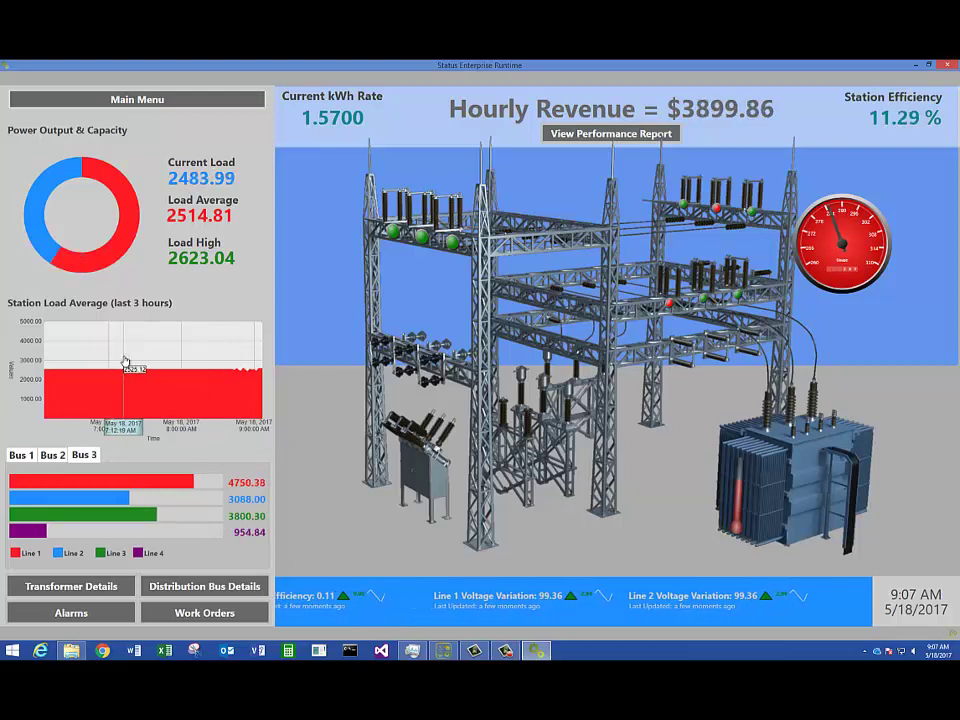
Open the substation's Distribution Bus Details page with line gauges, output ratio and OEE charts
left_click(174, 586)
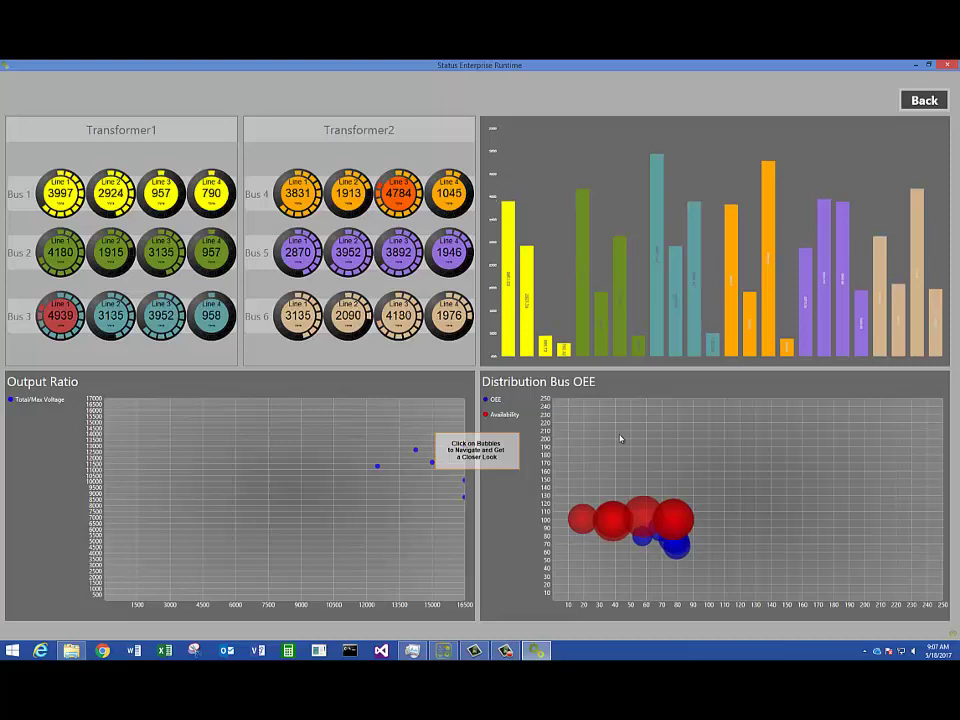
mouse_move(677, 563)
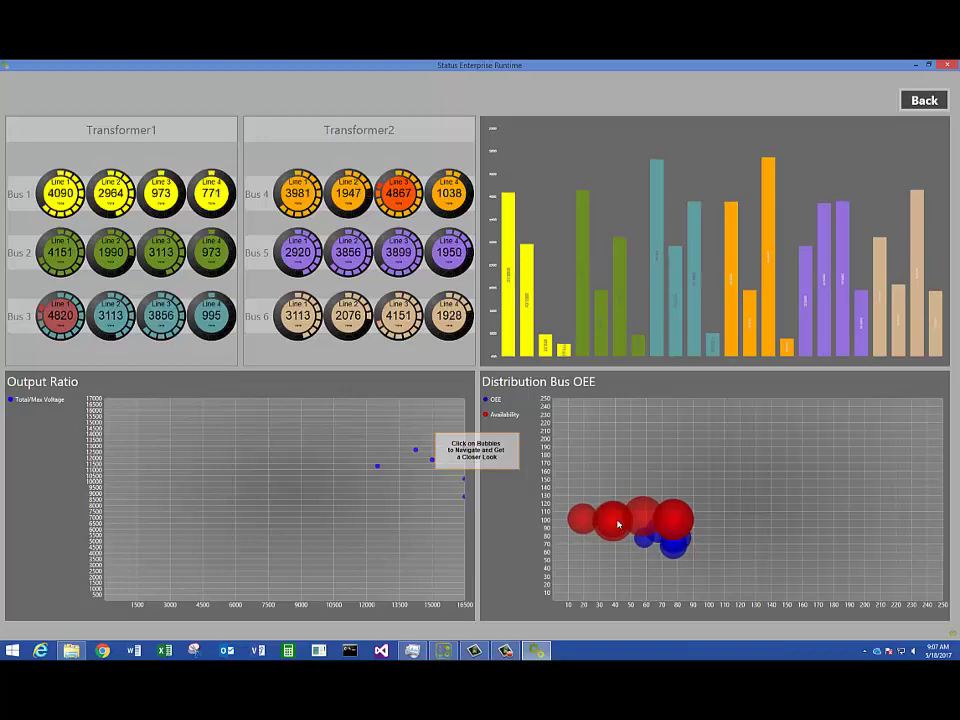
Open the Distribution Bus1 page and add a guideline to its voltage trend chart
left_click(678, 514)
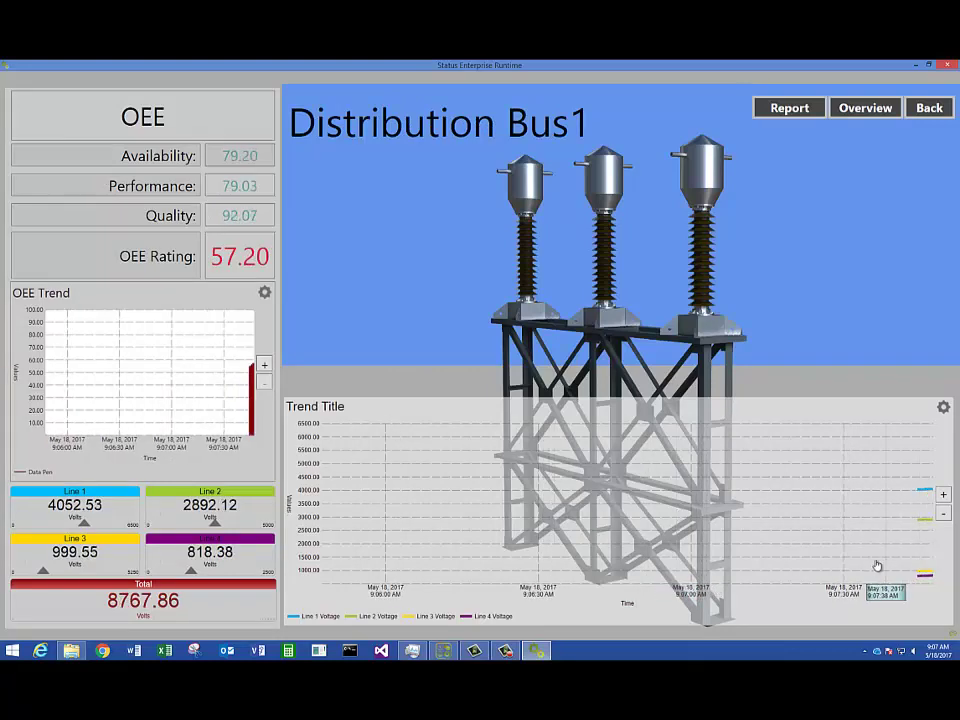
right_click(913, 547)
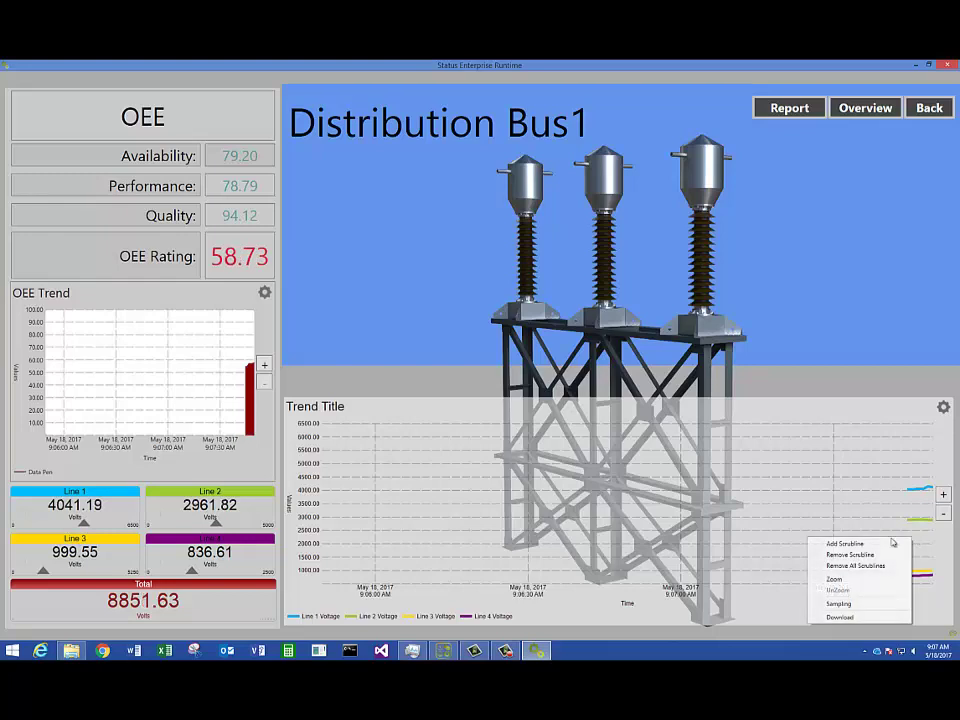
left_click(845, 543)
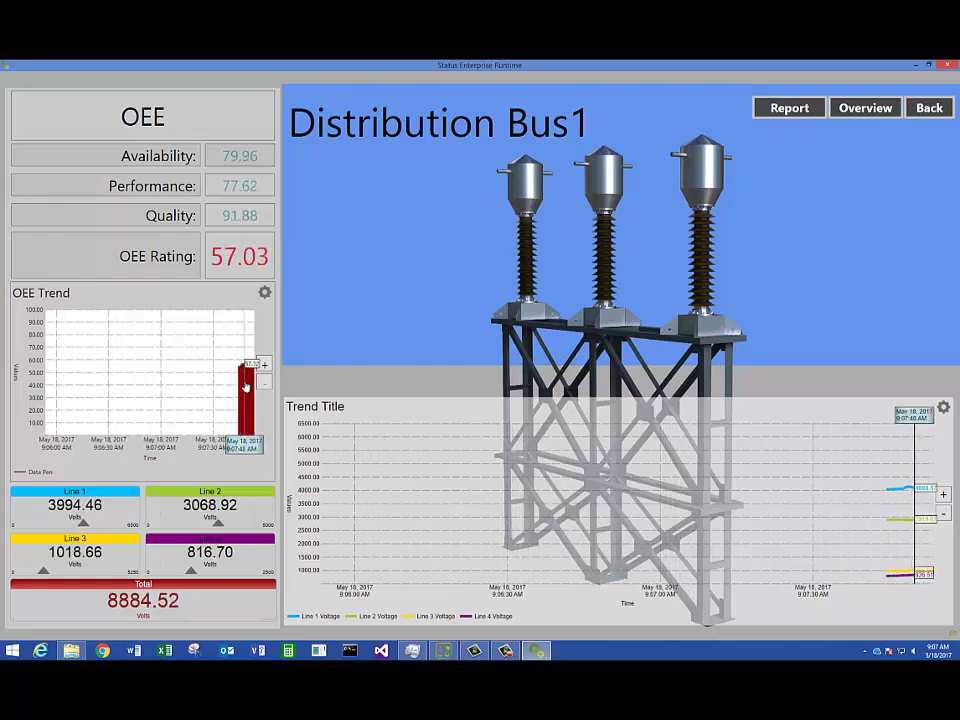
View the Distribution Bus1 report, return, and check the OEE rating breakdown popup
left_click(790, 108)
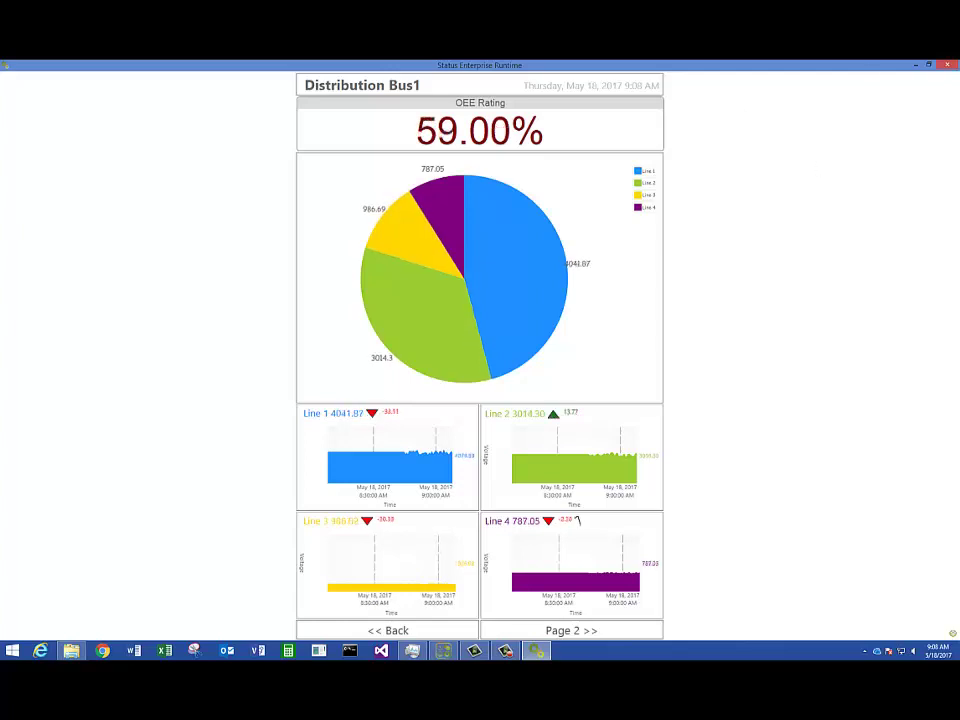
left_click(377, 631)
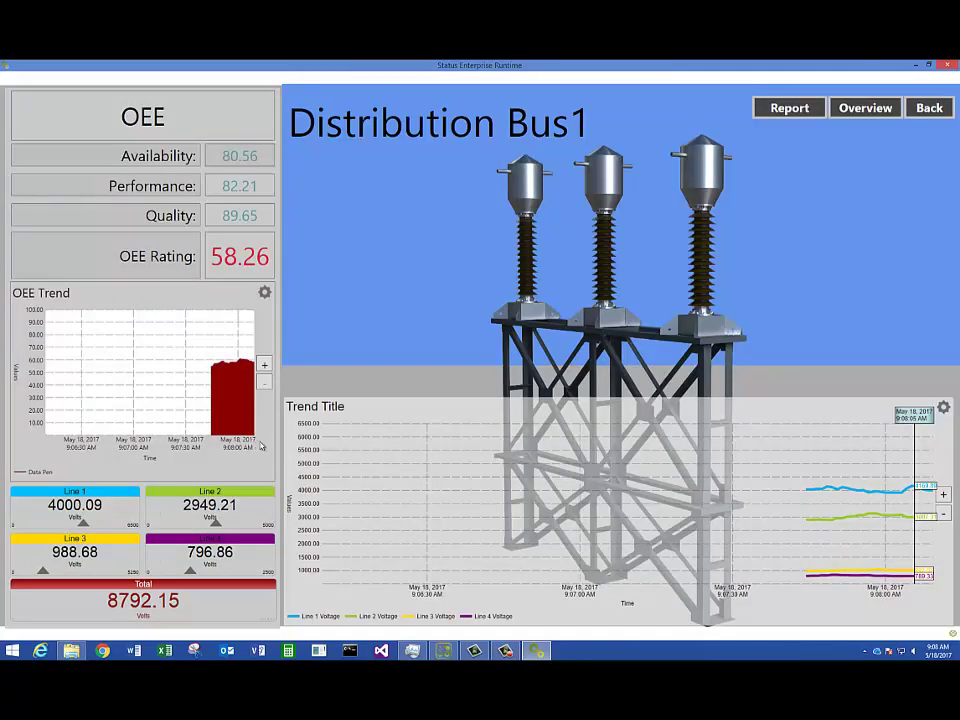
left_click(113, 131)
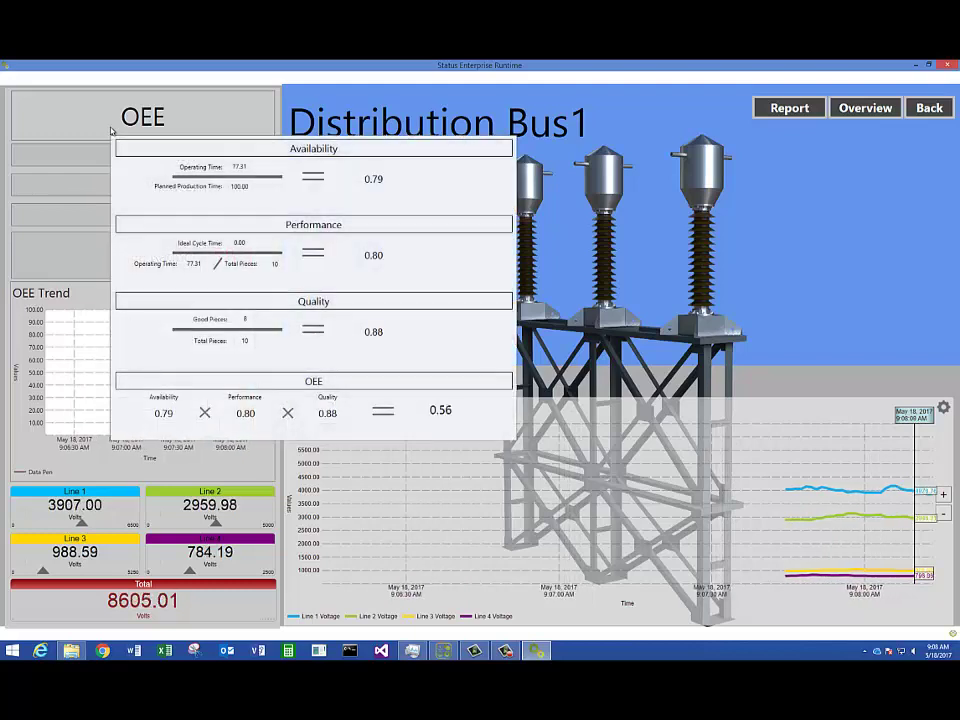
left_click(113, 131)
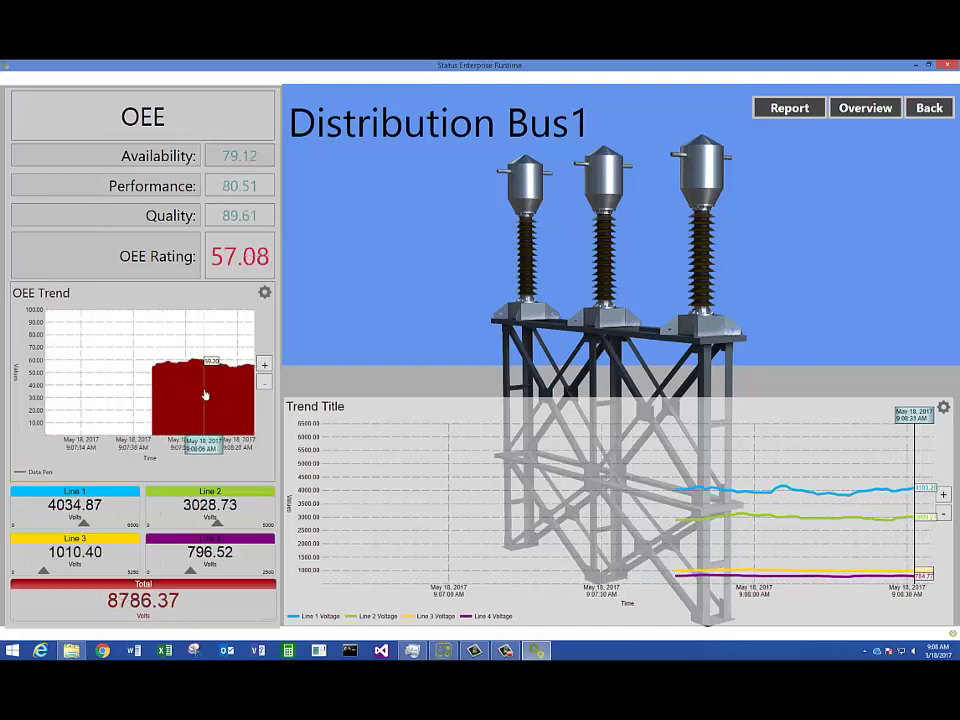
scroll(204, 395, "up", 3)
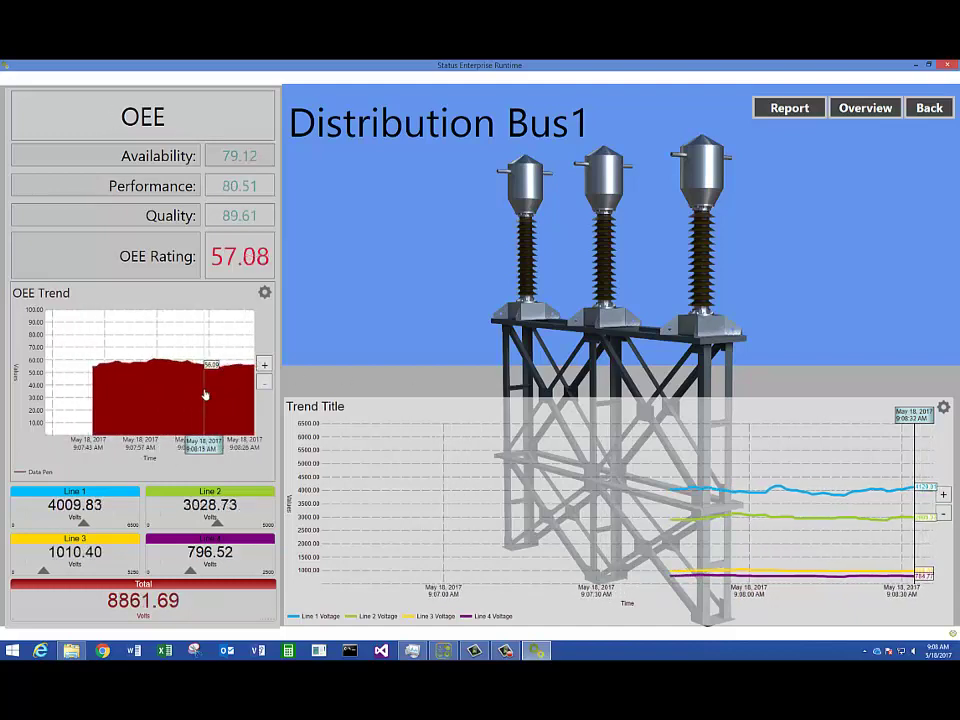
Go back to the Virtualville main menu and open the Paradise Gardens apartment complex demo
left_click(930, 108)
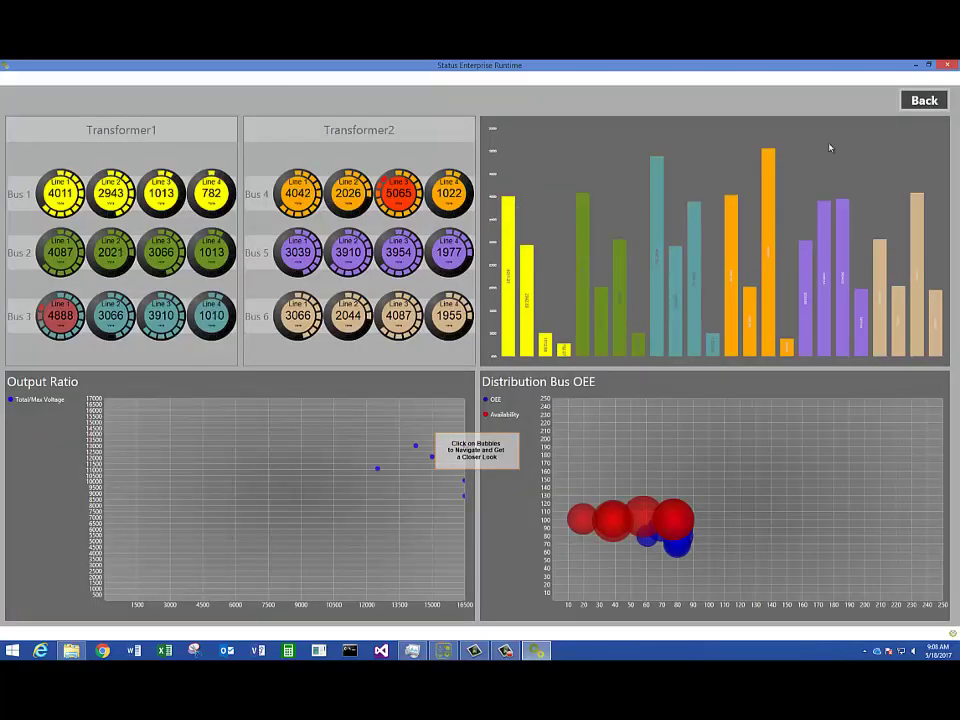
left_click(924, 100)
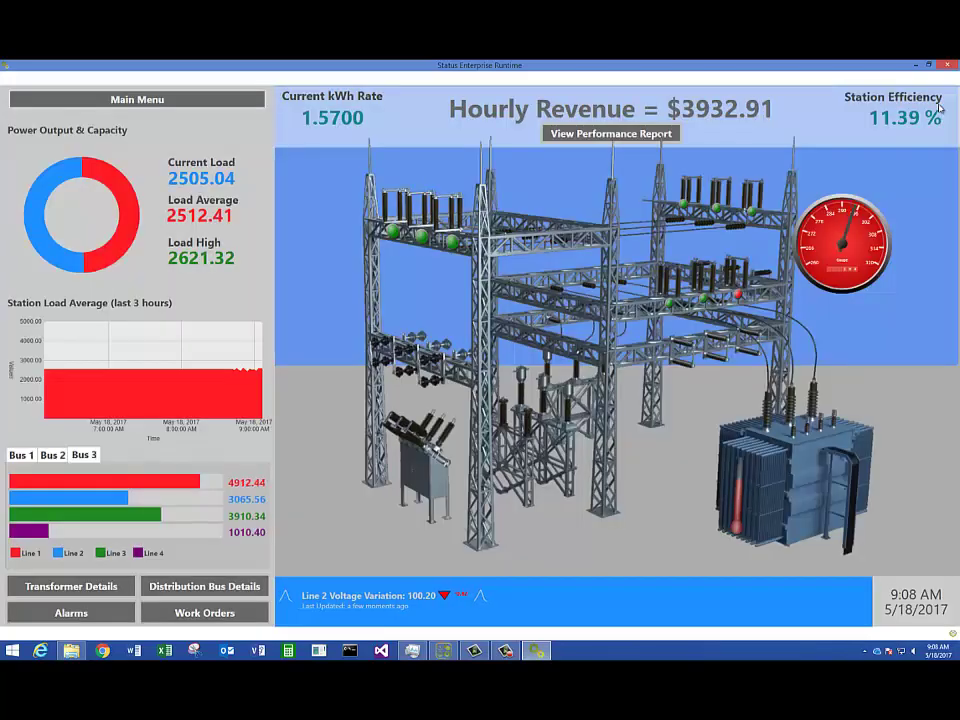
left_click(193, 100)
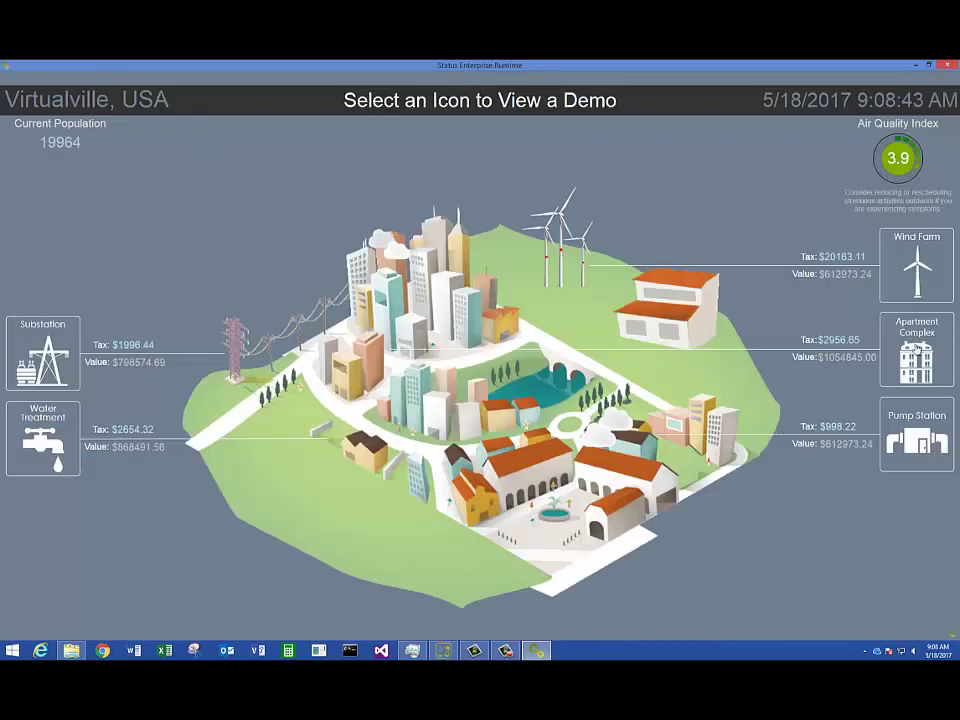
left_click(905, 350)
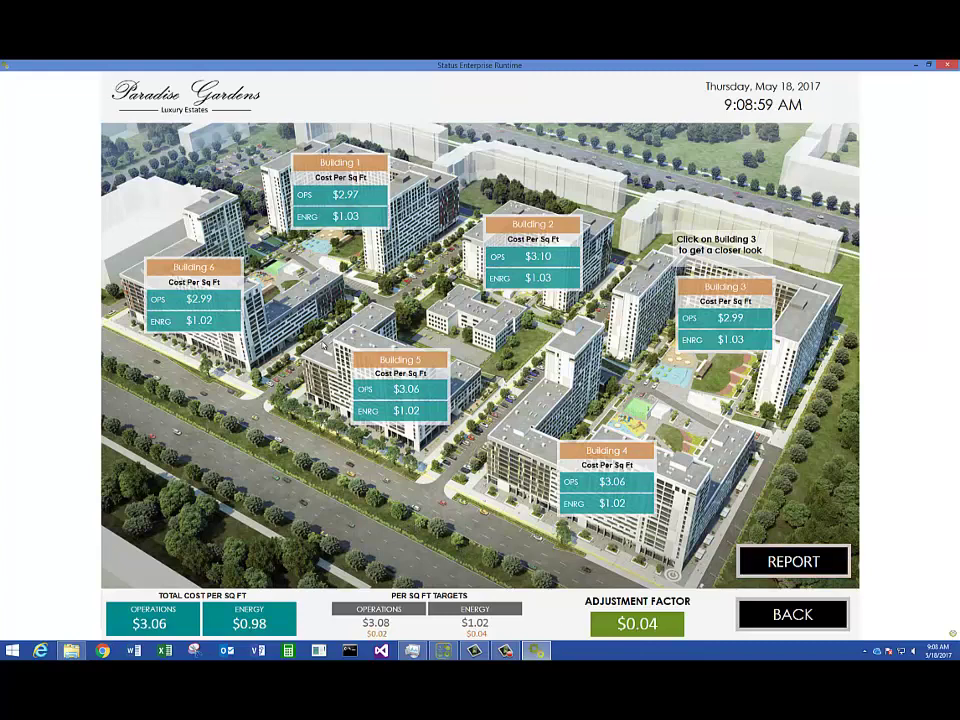
Open Building 3, inspect its Energy Index Alarm with a wider Alarm column, then return
left_click(728, 318)
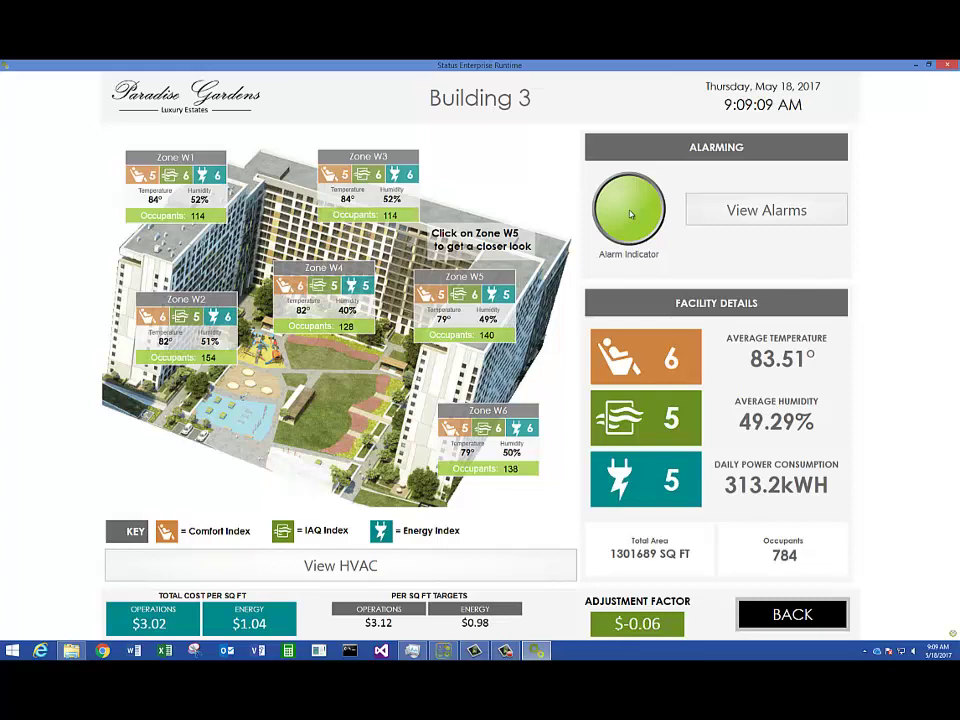
left_click(754, 216)
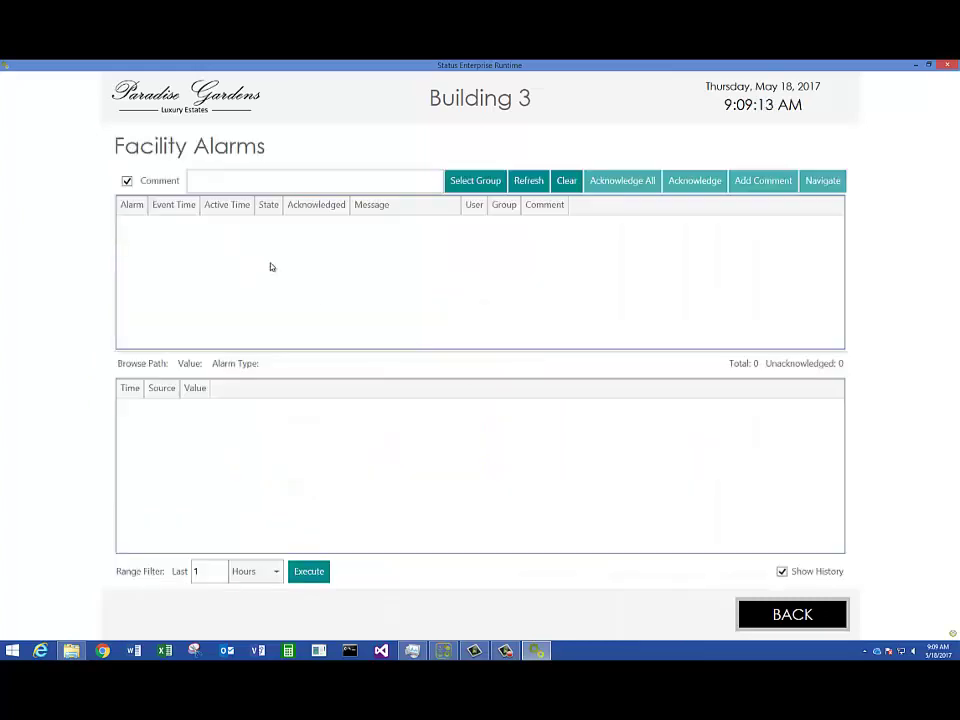
left_click(200, 221)
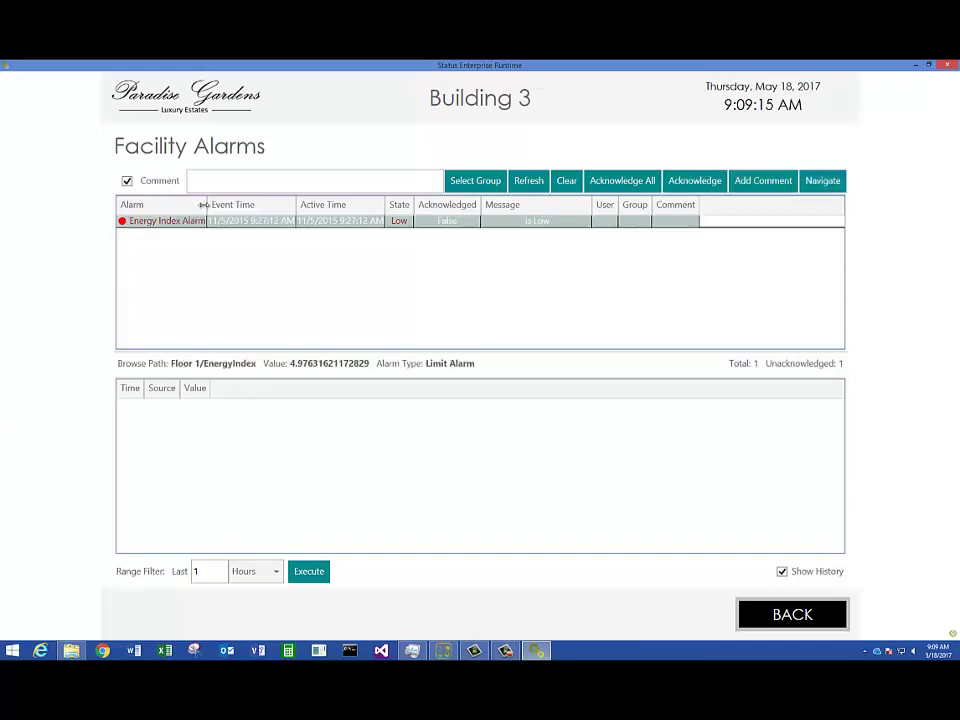
left_click_drag(207, 204, 257, 206)
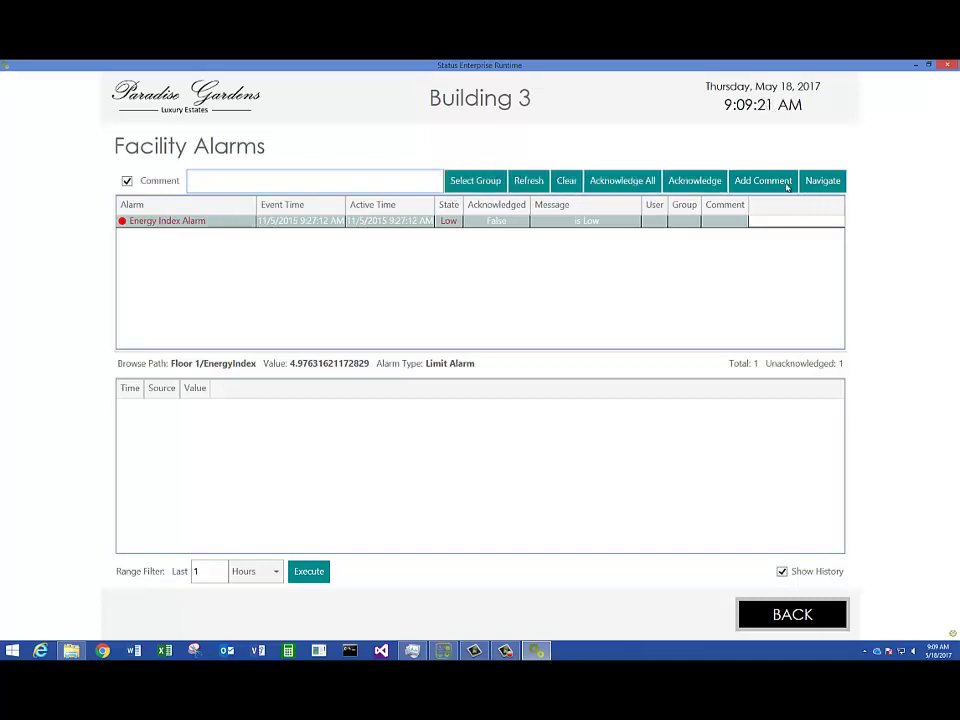
left_click(796, 616)
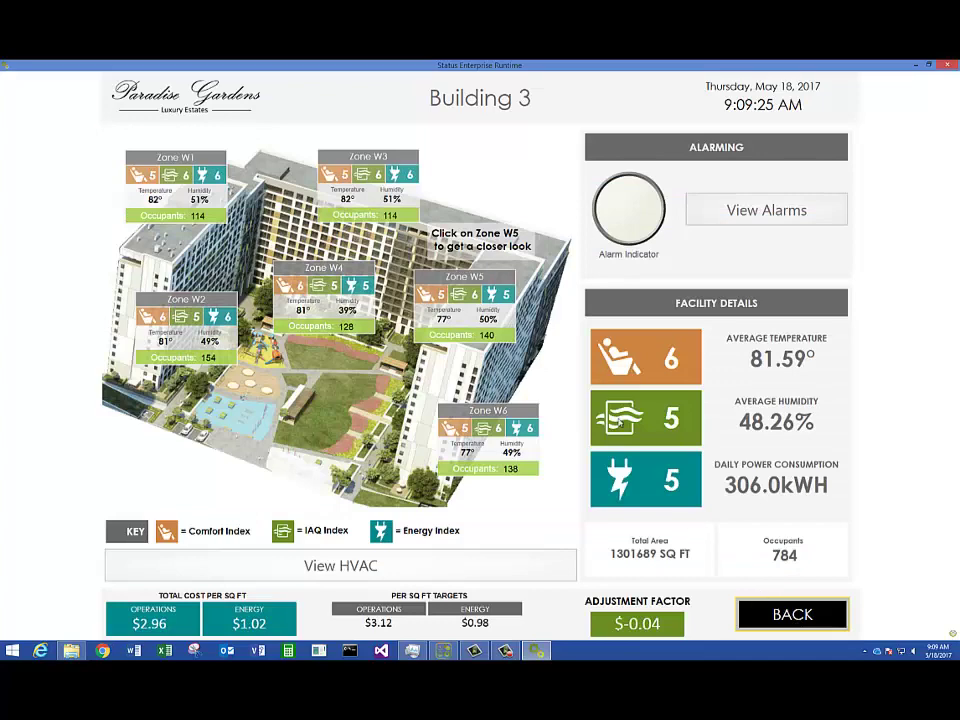
Open Building 3's HVAC view and the AHU-020 air handler detail page
left_click(383, 574)
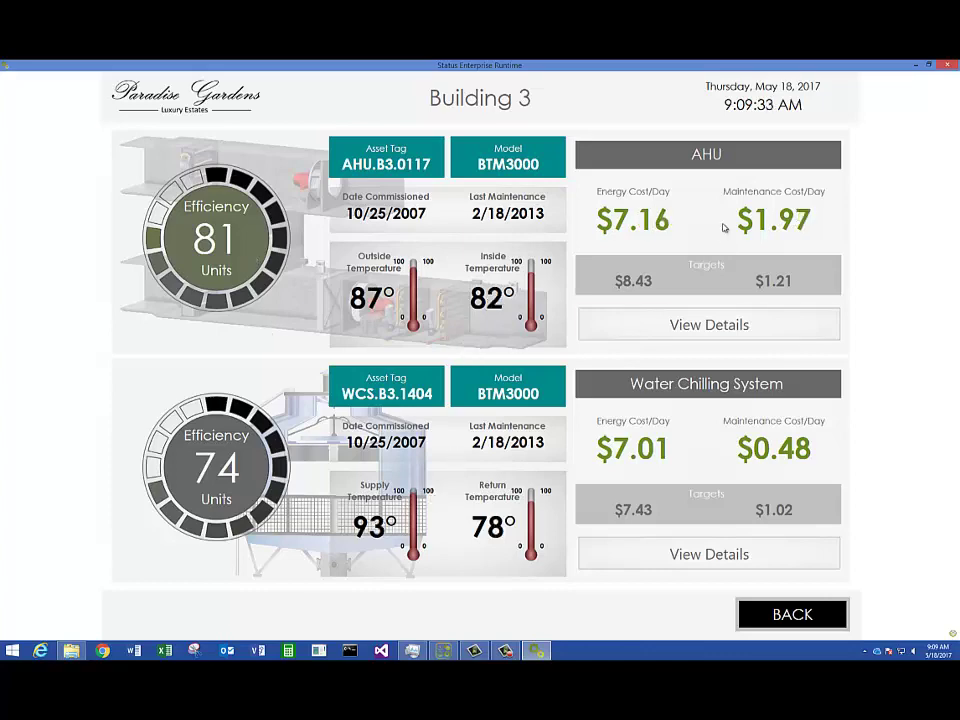
left_click(716, 326)
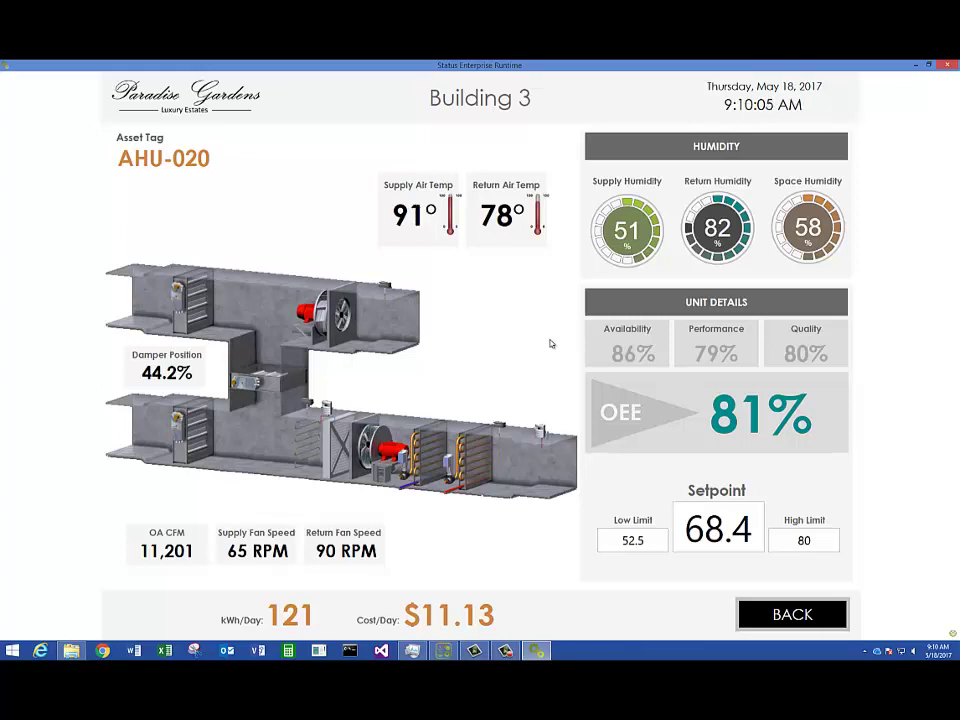
left_click(947, 64)
left_click_drag(788, 88, 779, 96)
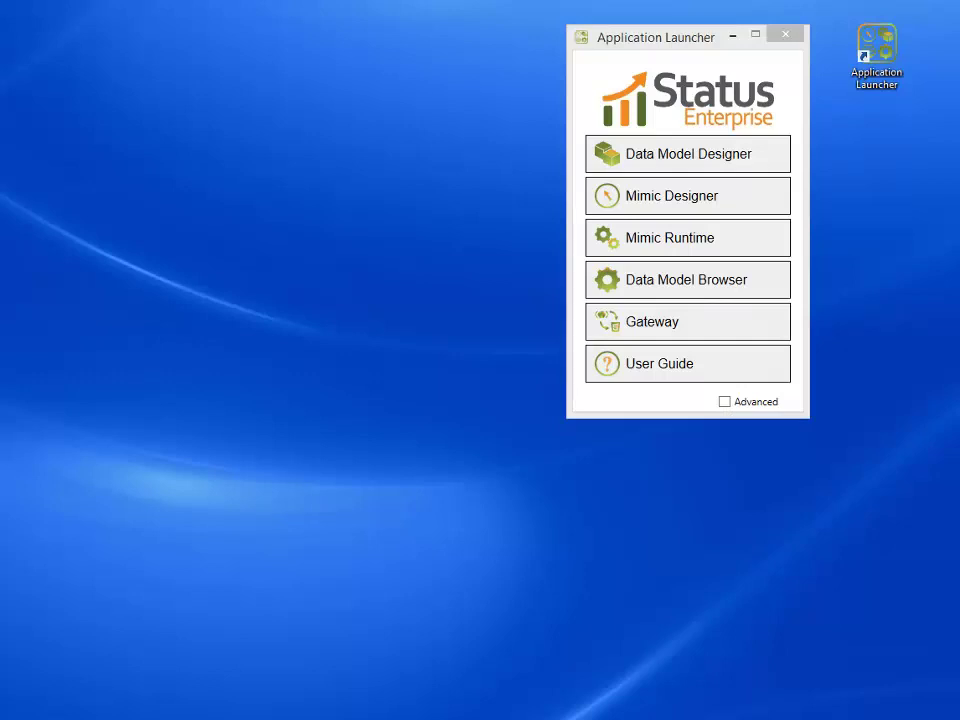
left_click_drag(624, 44, 532, 58)
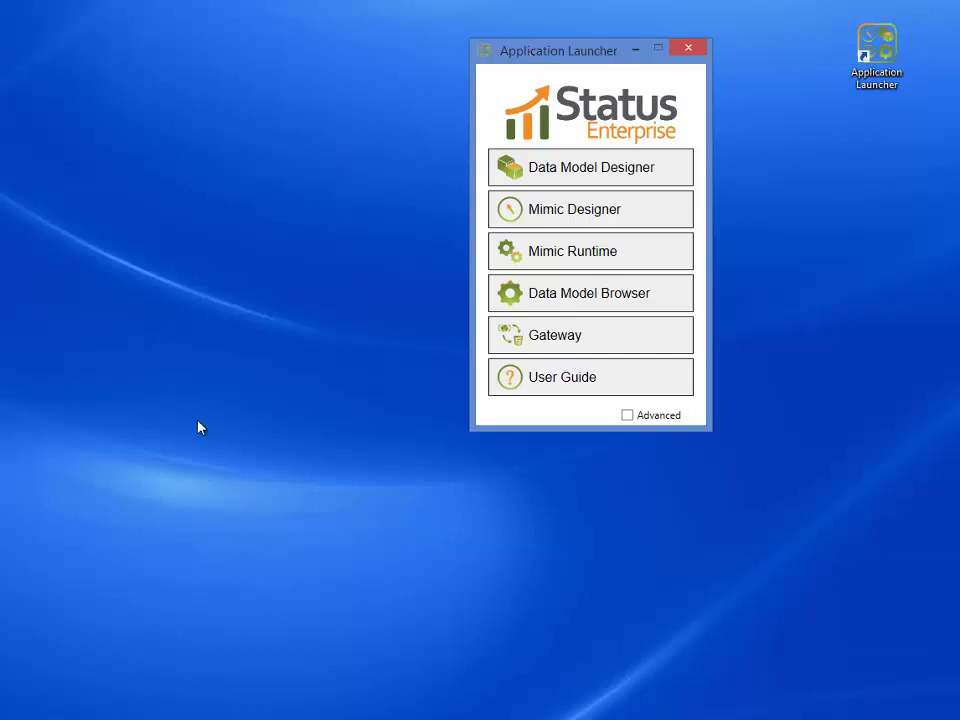
left_click(877, 55)
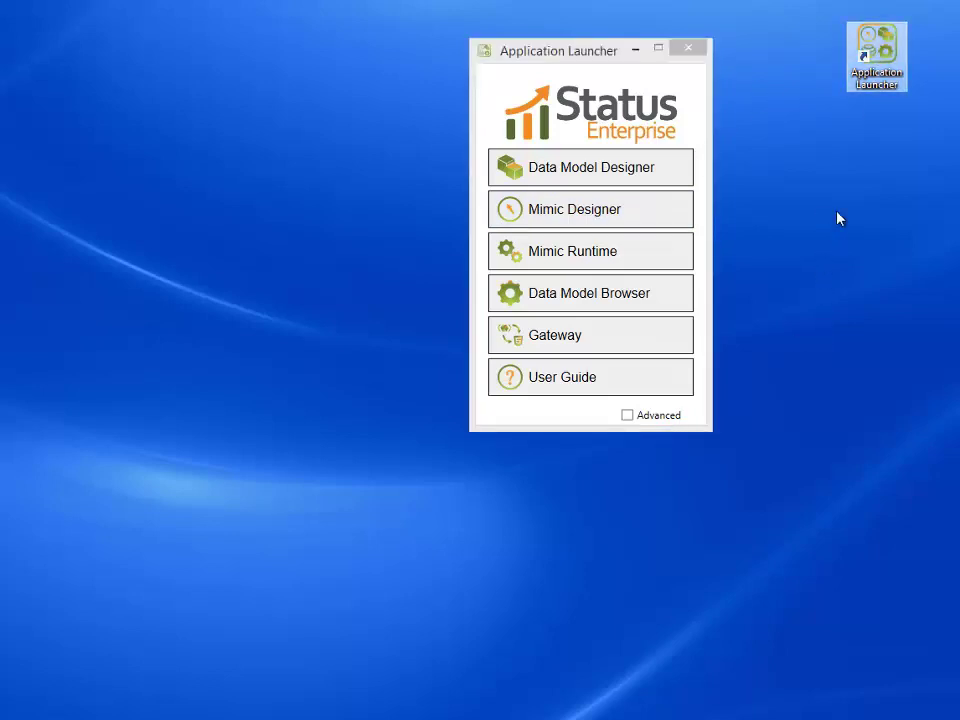
left_click_drag(894, 58, 142, 375)
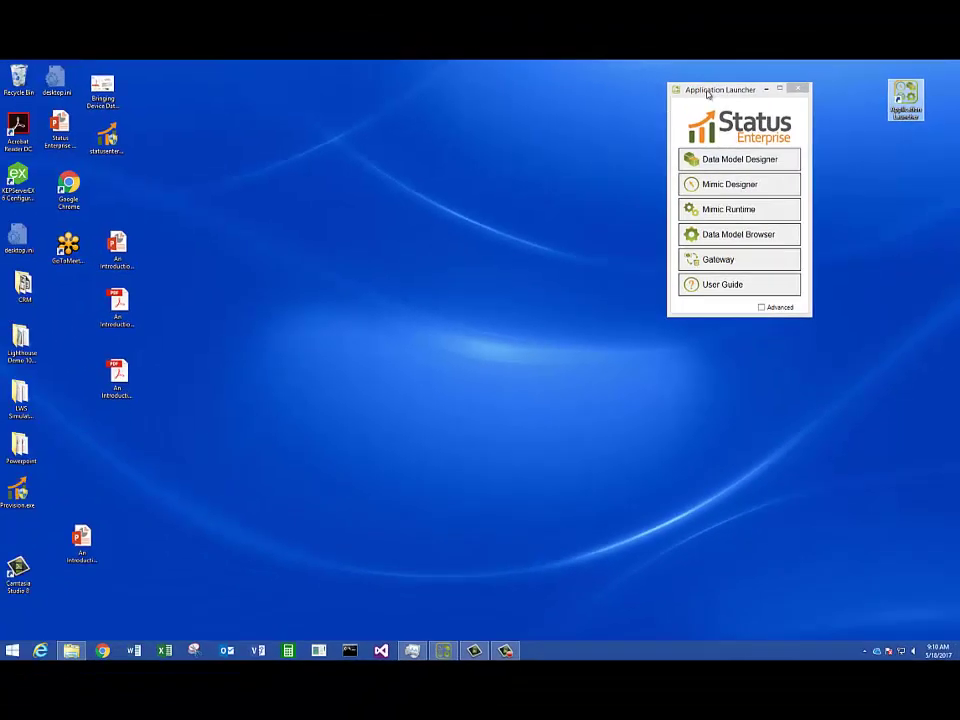
left_click_drag(707, 93, 514, 186)
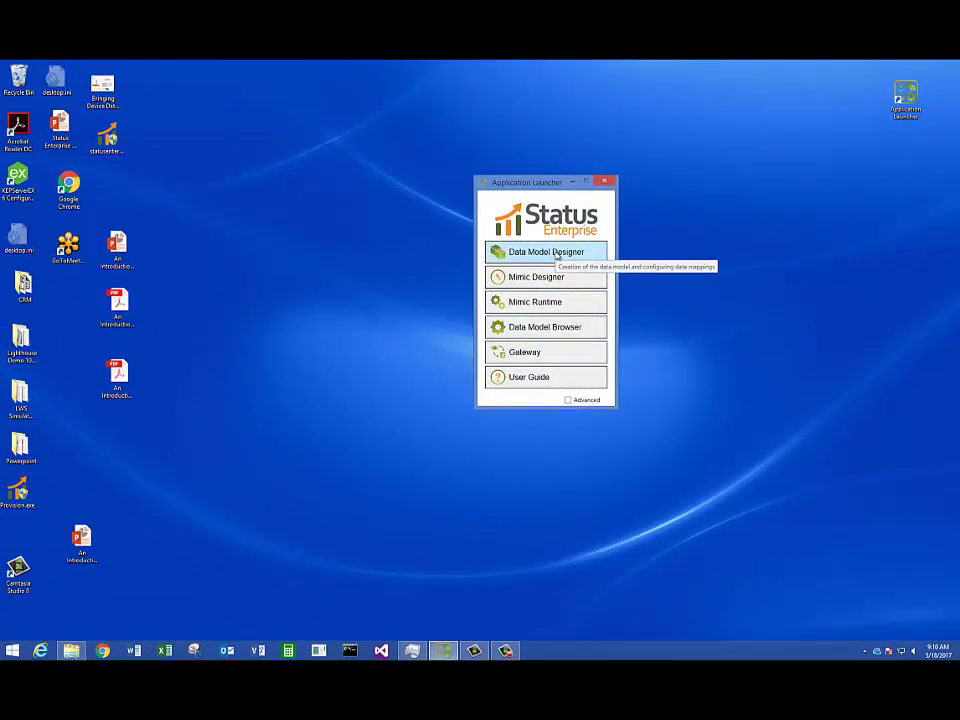
left_click_drag(525, 186, 780, 70)
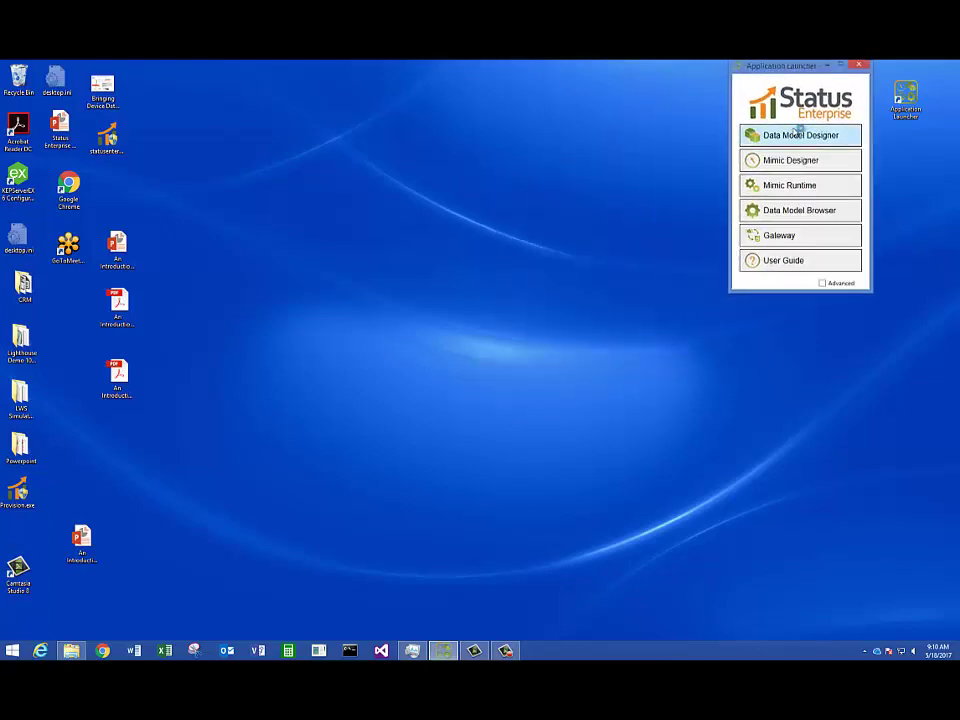
Launch the Data Model Designer, connect to the server, and expand Equipment Level under System Types
left_click(800, 134)
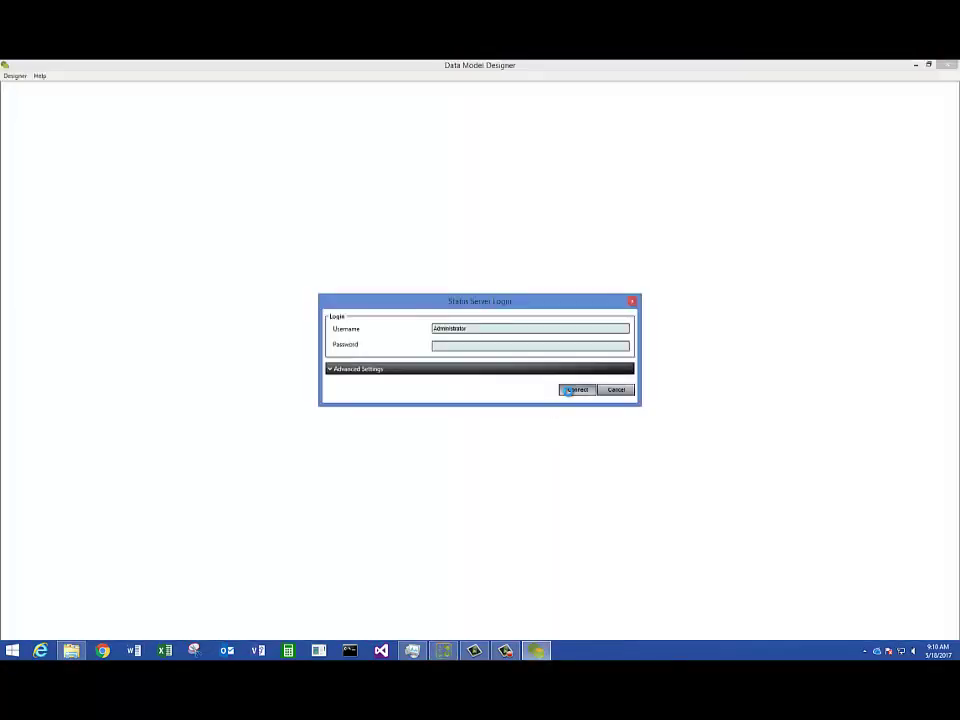
left_click(570, 389)
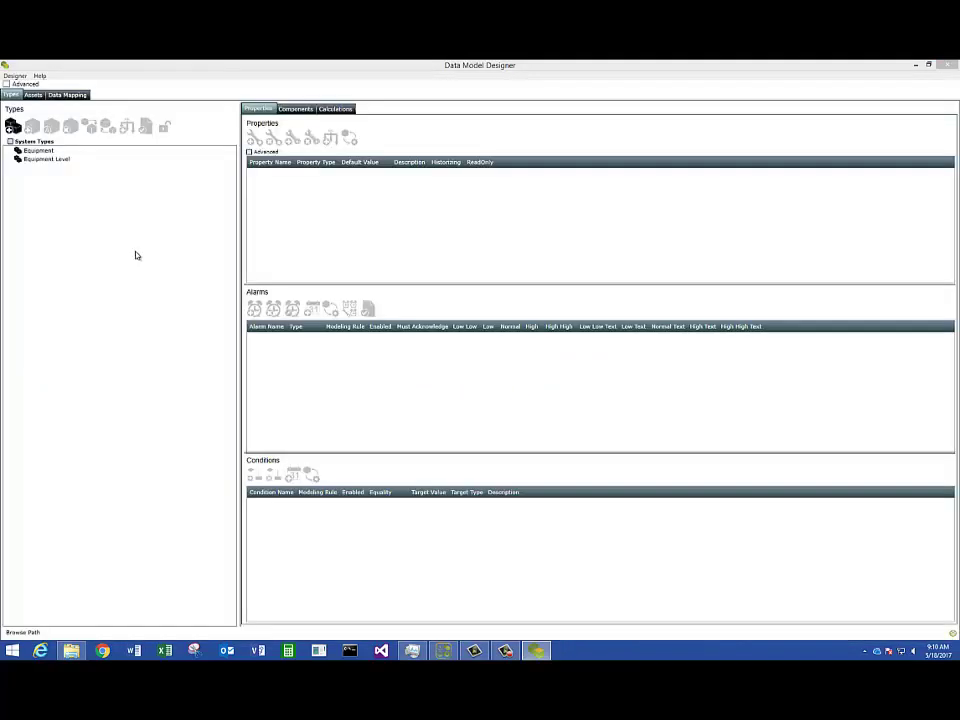
left_click(38, 150)
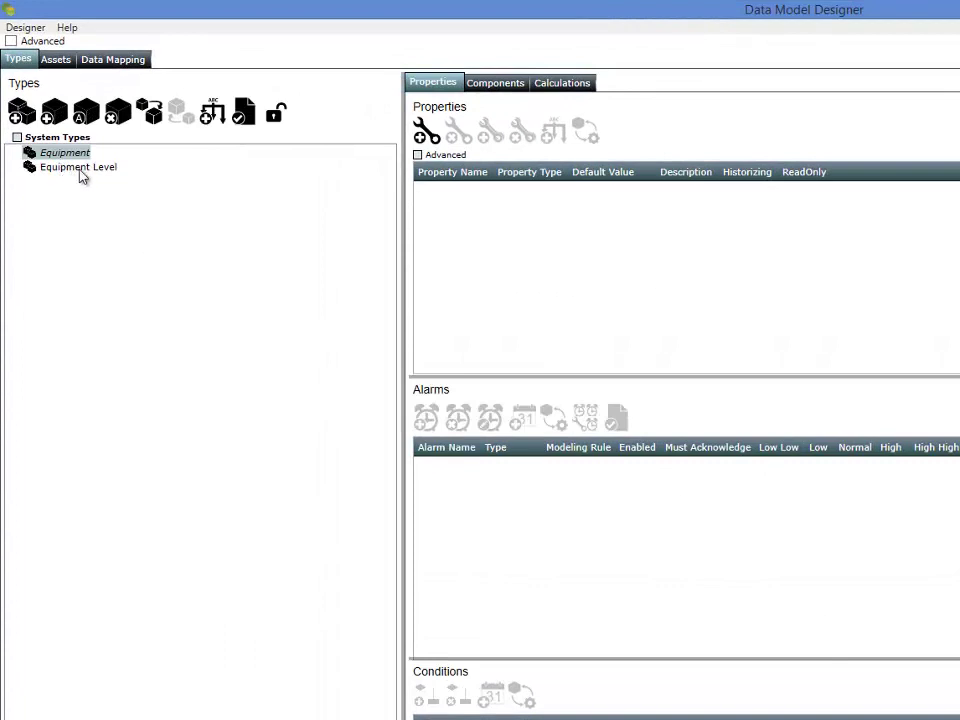
double_click(80, 168)
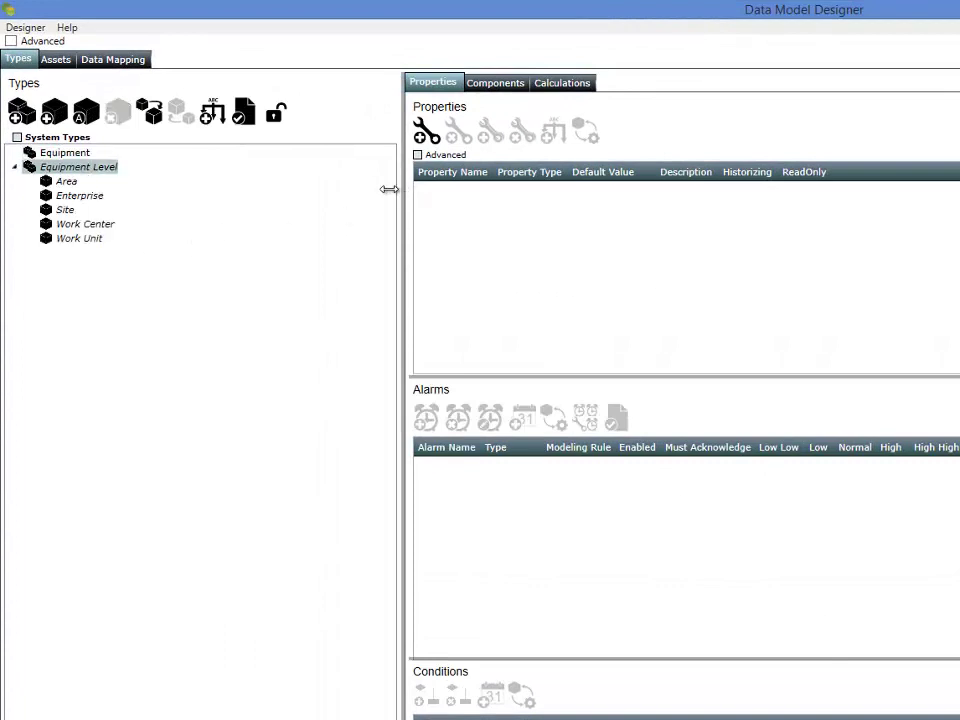
left_click_drag(389, 189, 318, 200)
Browse the Enterprise, Work Center and Area level types, then collapse Equipment Level and select Equipment
left_click(70, 194)
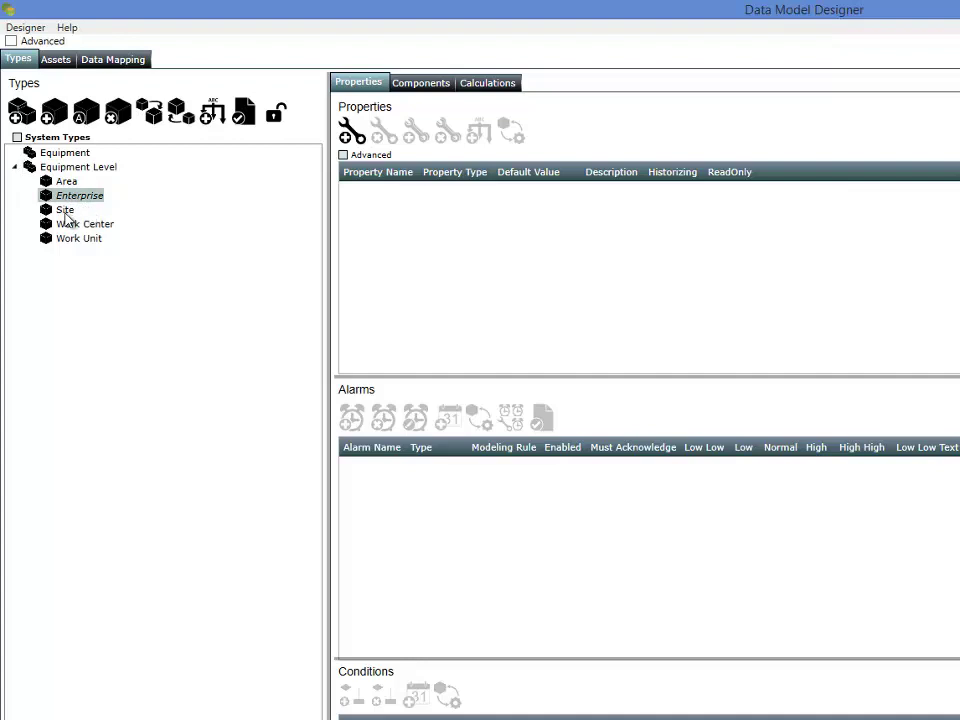
left_click(78, 225)
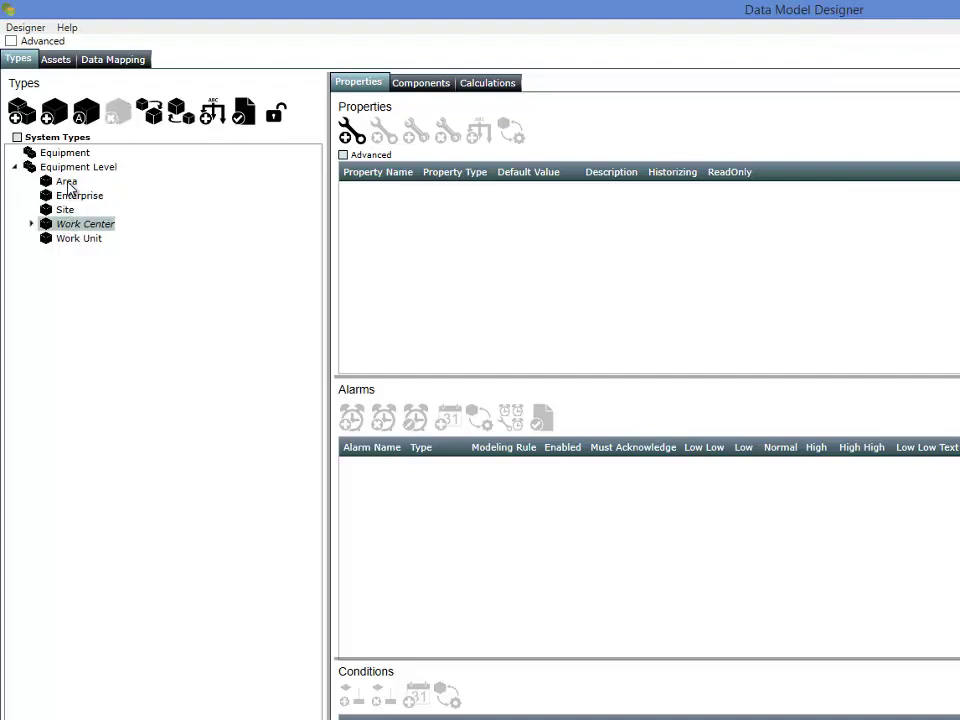
left_click(68, 184)
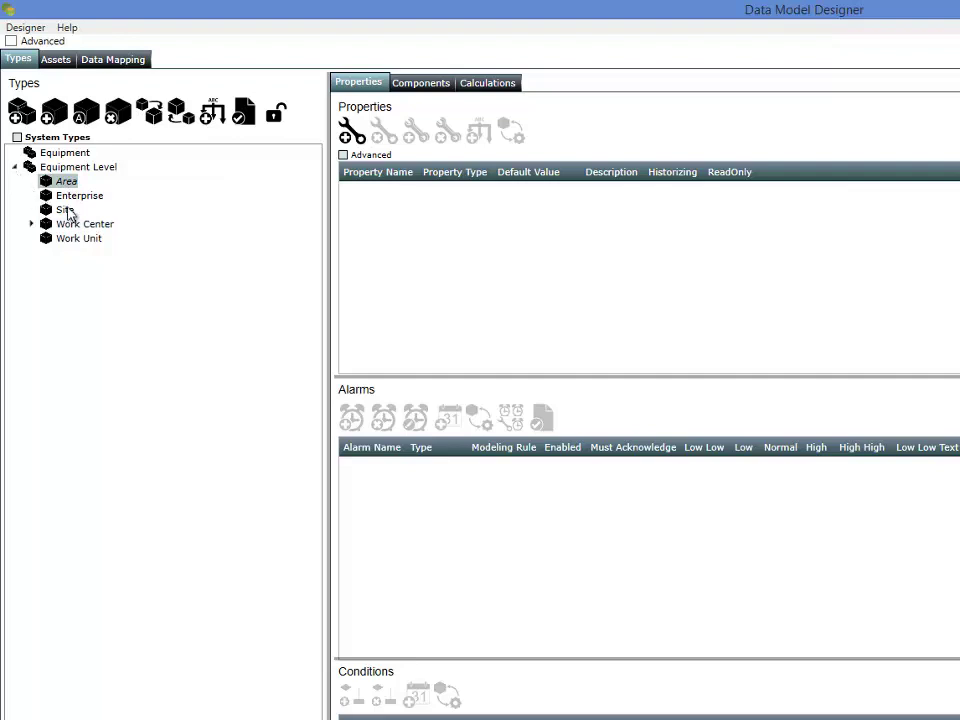
left_click(13, 168)
left_click(58, 153)
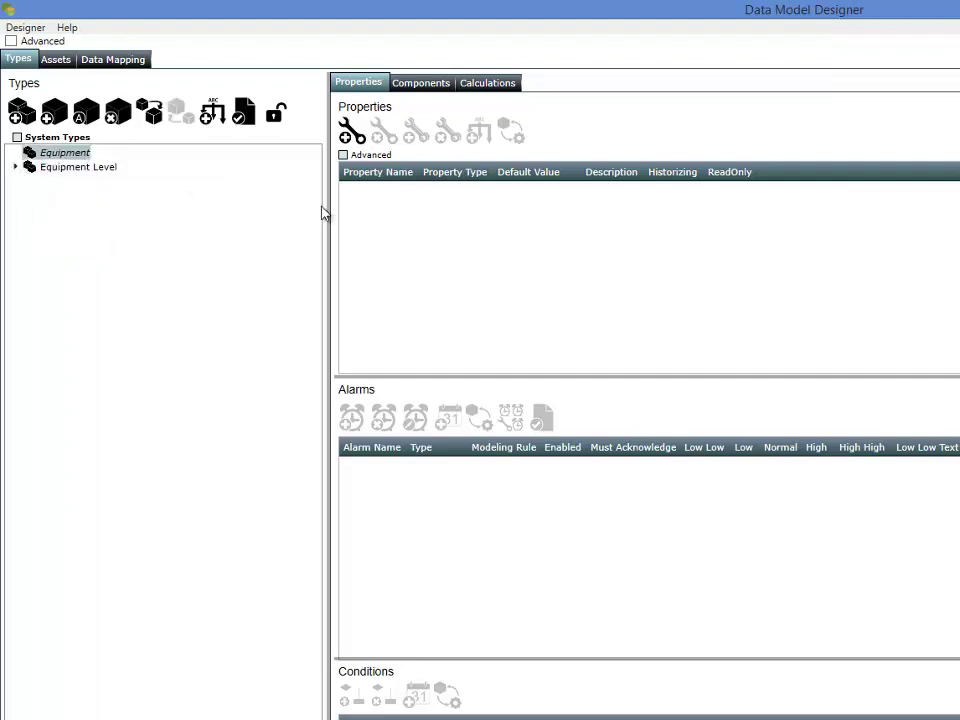
left_click_drag(331, 154, 320, 156)
Create a subtype named 'Pump' under Equipment and expand Equipment to show it
left_click(54, 112)
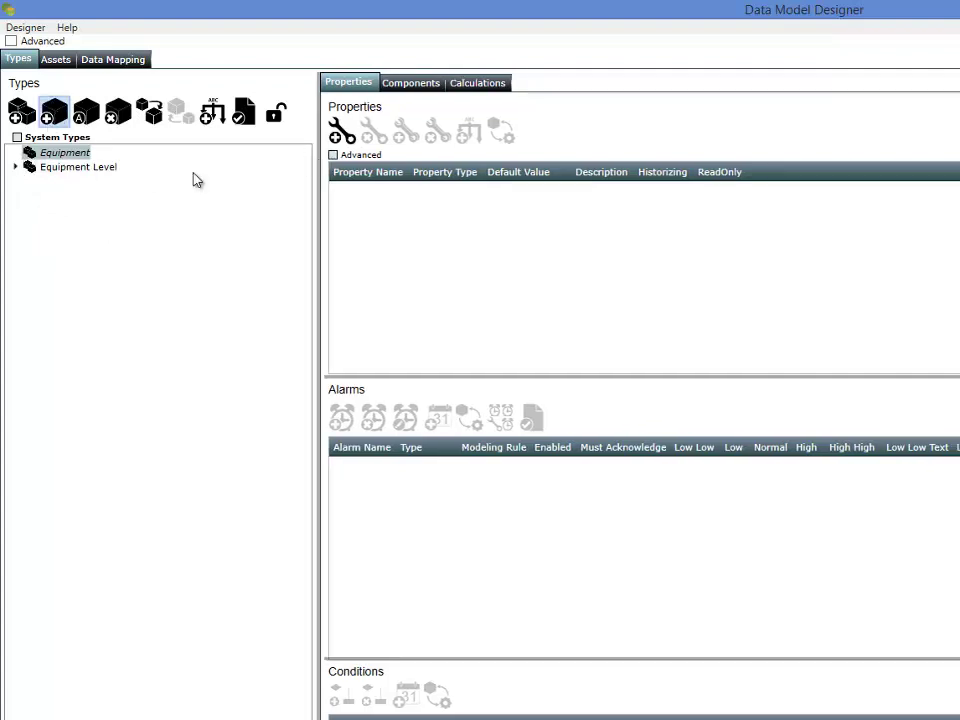
type("Pump")
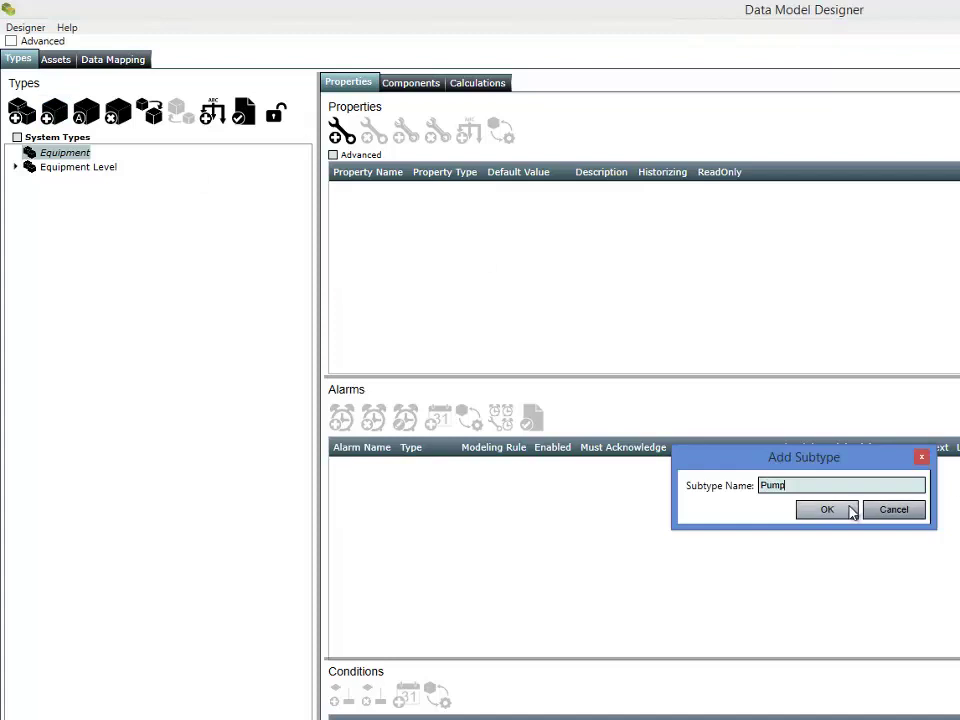
left_click(845, 510)
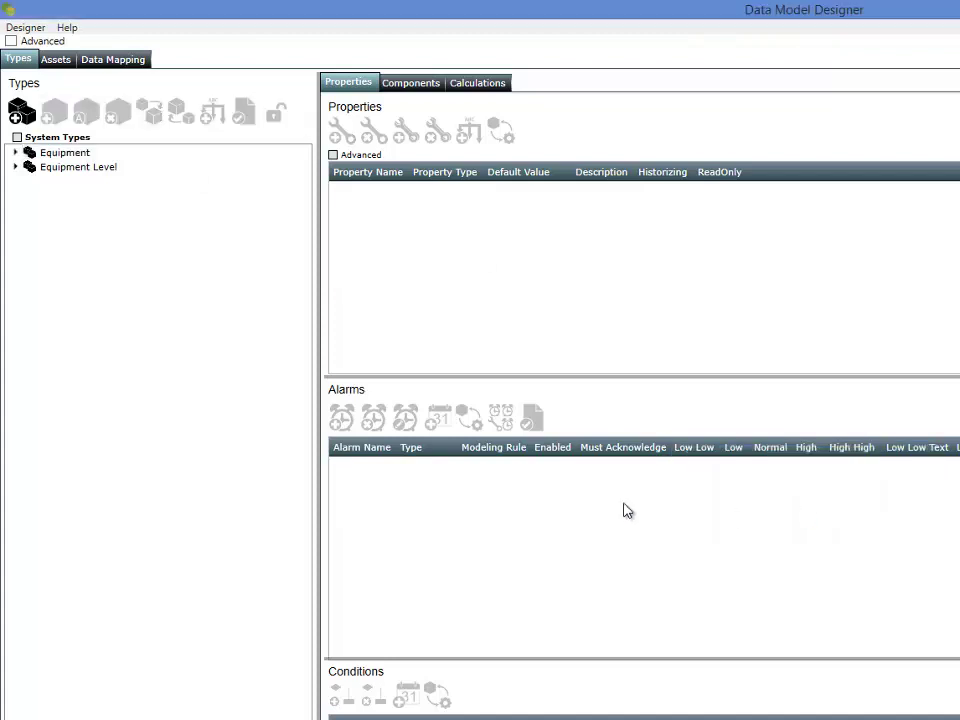
left_click(18, 154)
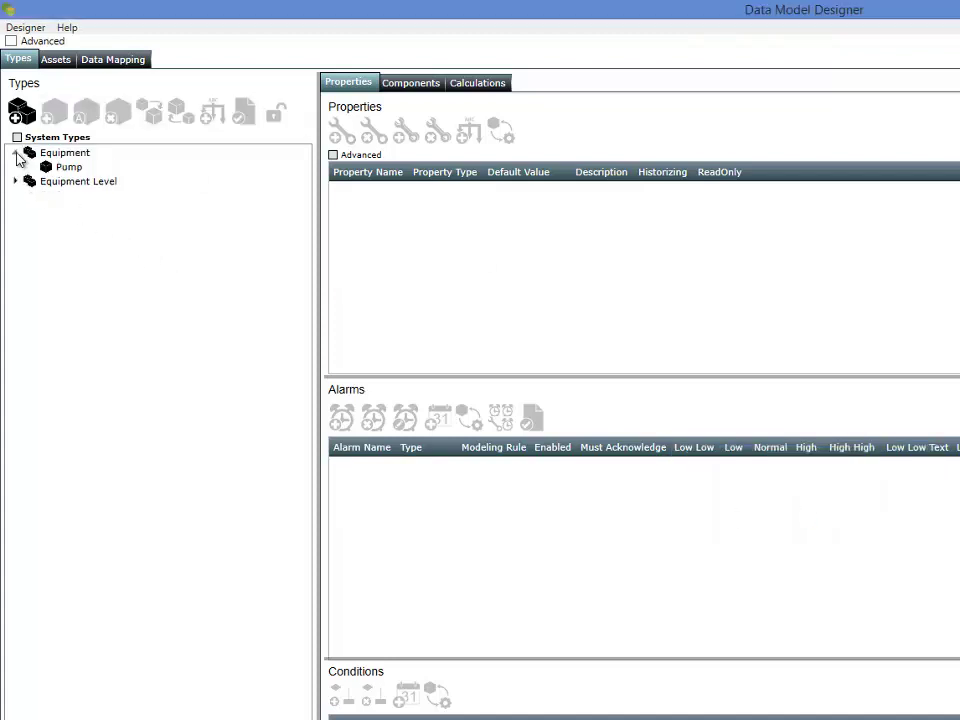
left_click(68, 167)
left_click_drag(322, 240, 327, 238)
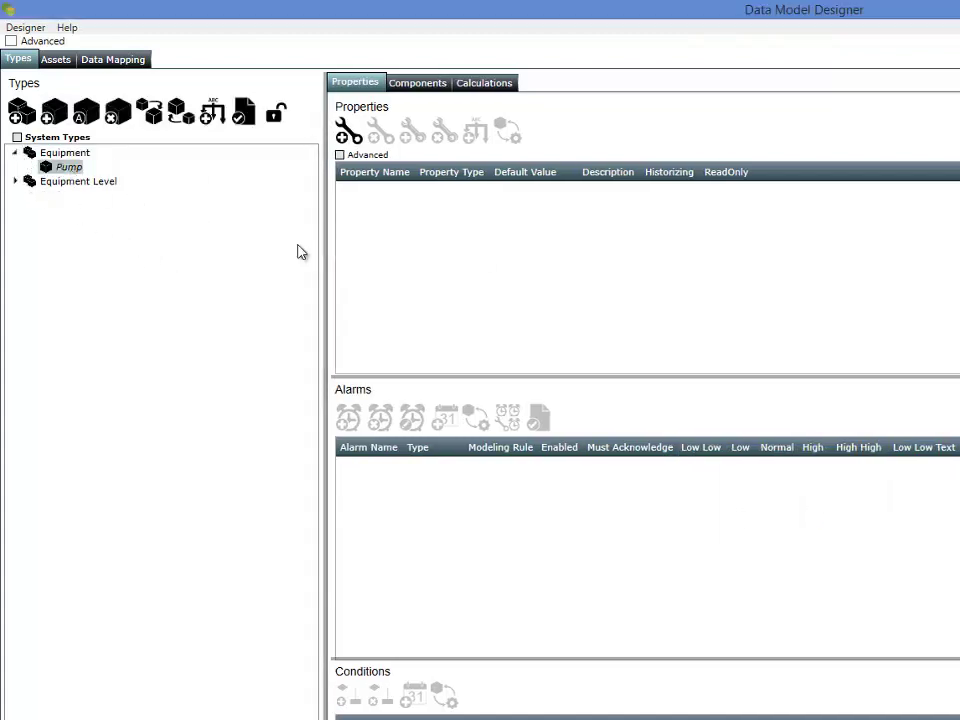
key("Up")
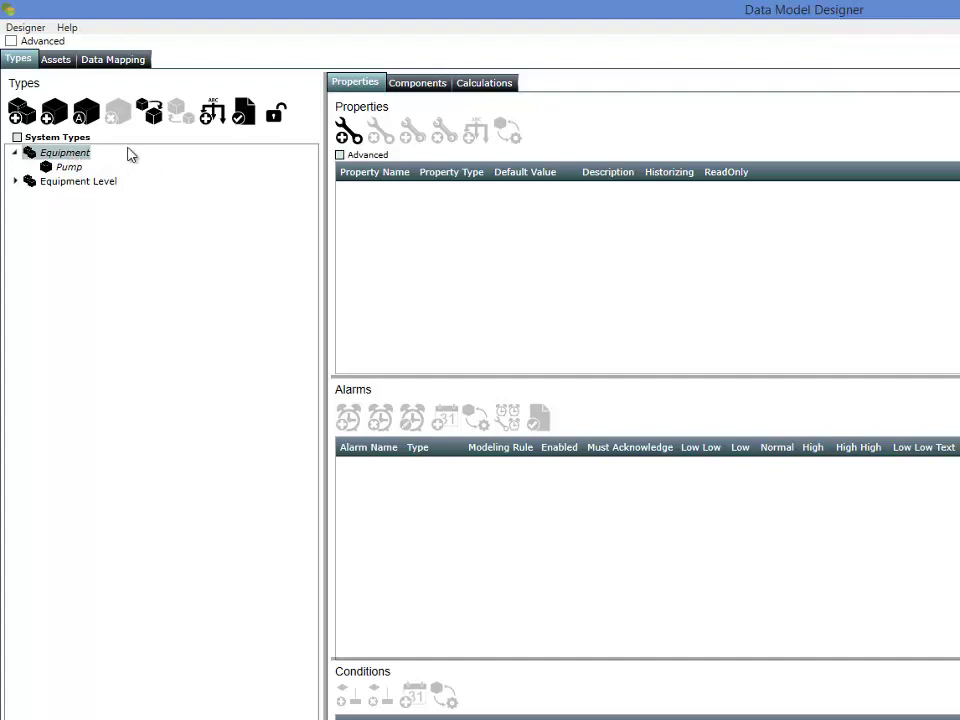
Add an Asset Tag property of type Code (Identification) to the Pump subtype
left_click(347, 135)
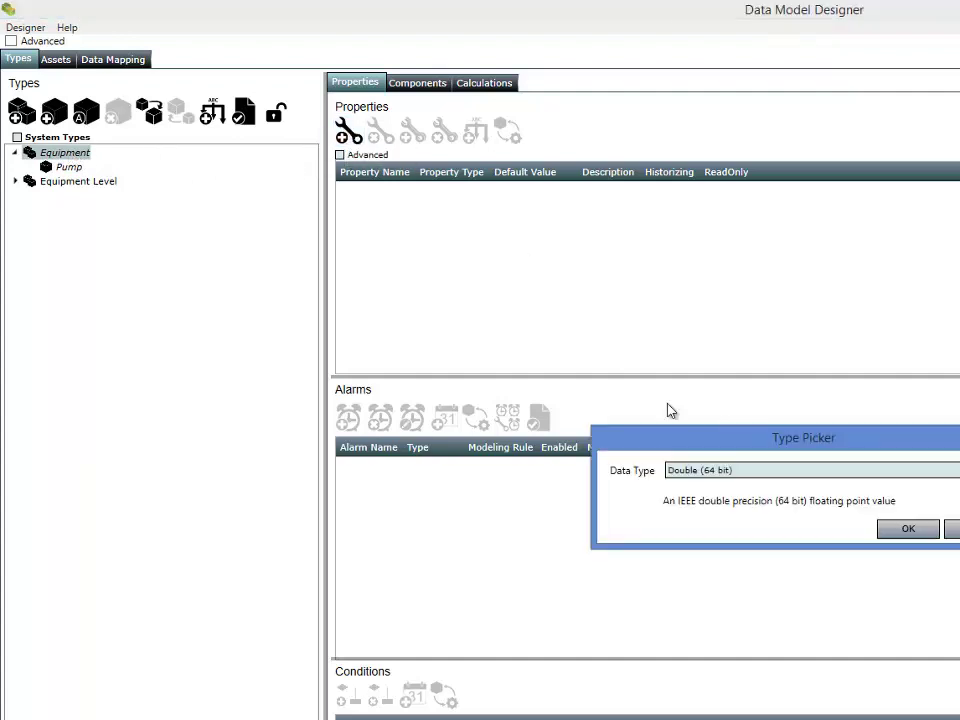
left_click(755, 469)
scroll(700, 580, "up", 3)
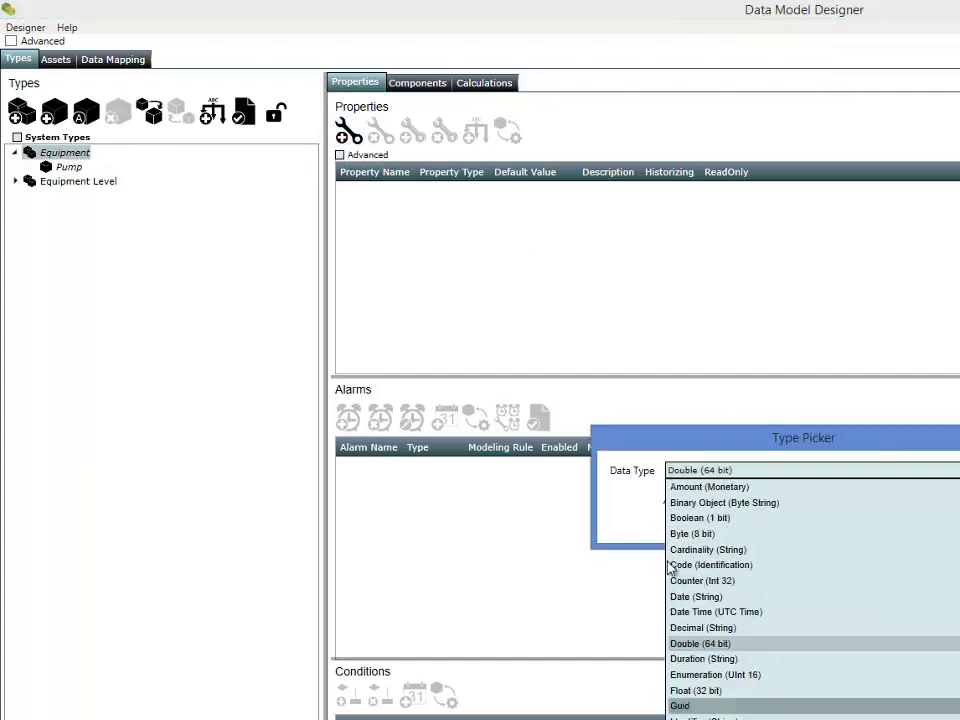
left_click(679, 566)
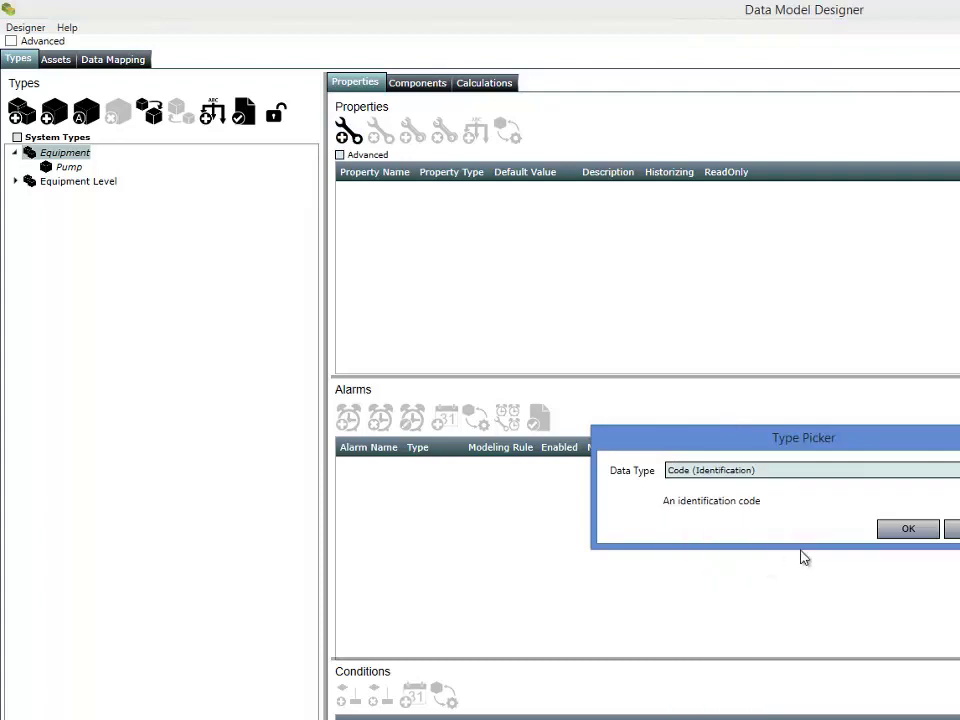
left_click(897, 534)
type("Asset Tag")
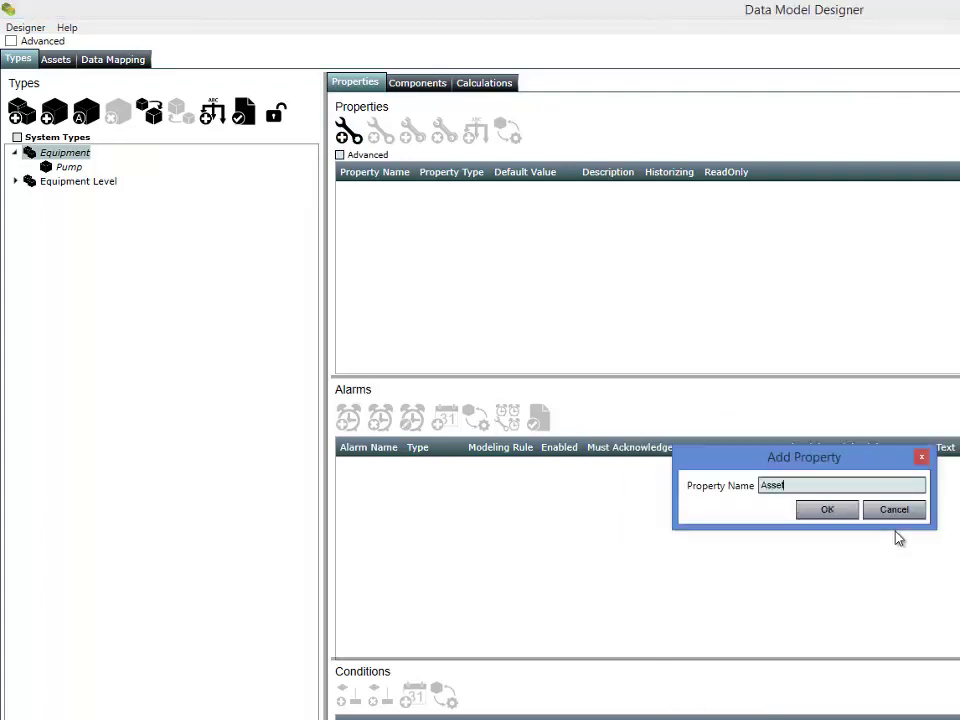
left_click(840, 509)
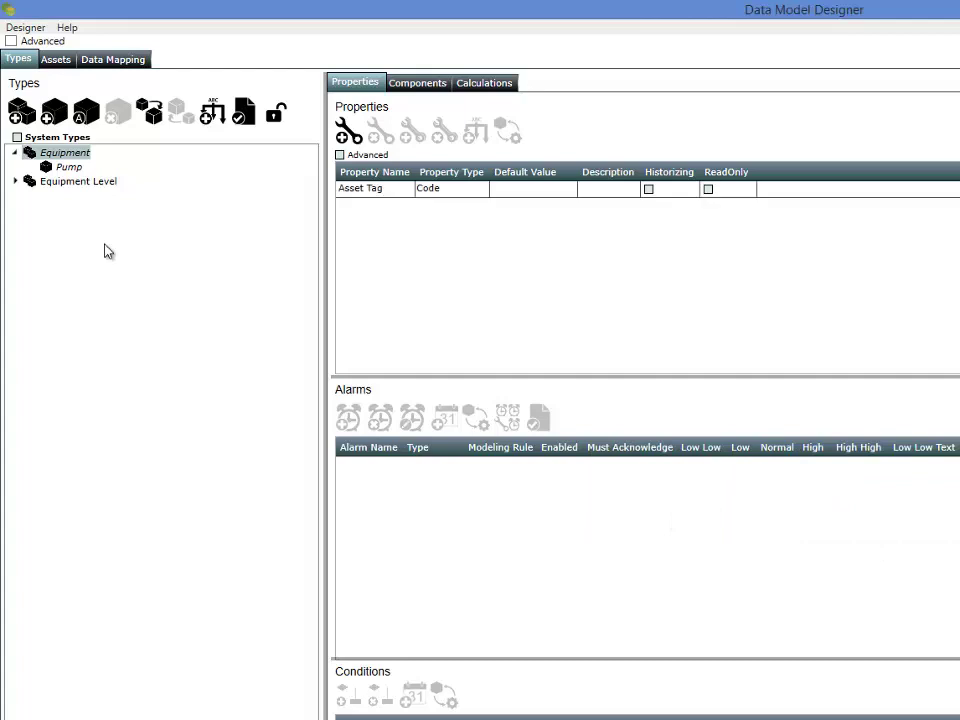
left_click(72, 167)
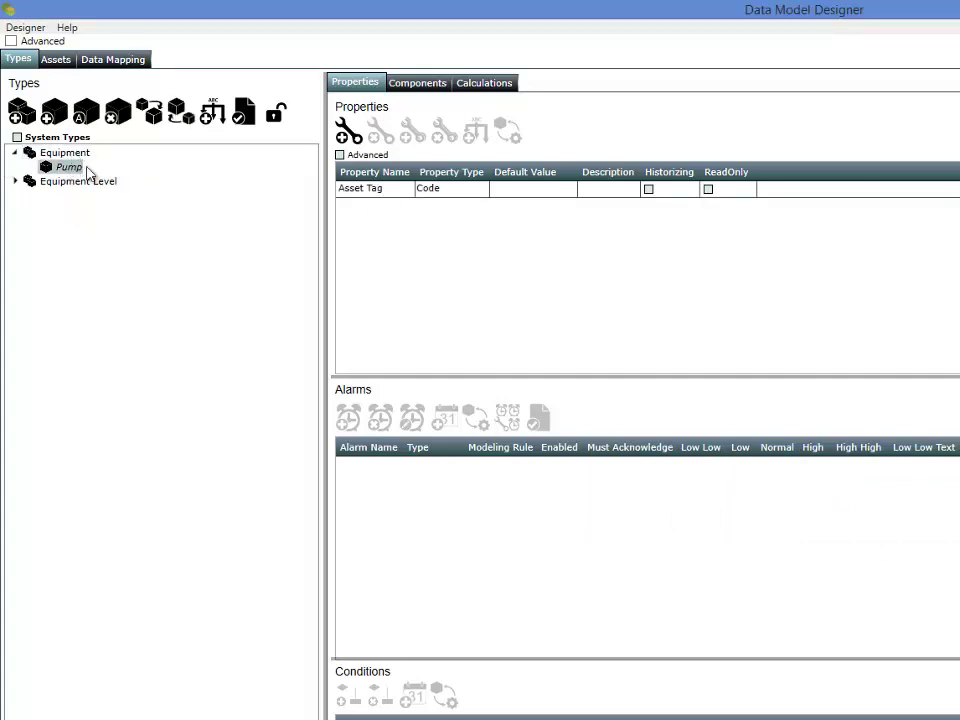
left_click(372, 190)
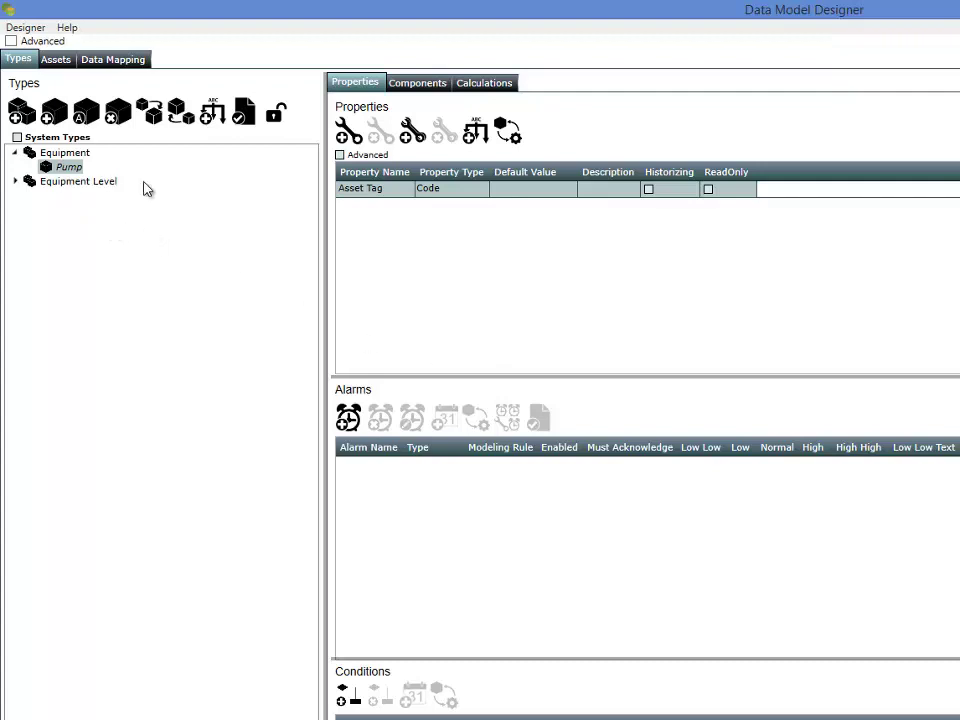
Add a historized Current property of type Measurement (Double) to Pump
left_click(348, 131)
left_click(935, 470)
scroll(859, 681, "down", 1)
scroll(859, 681, "up", 1)
left_click(758, 520)
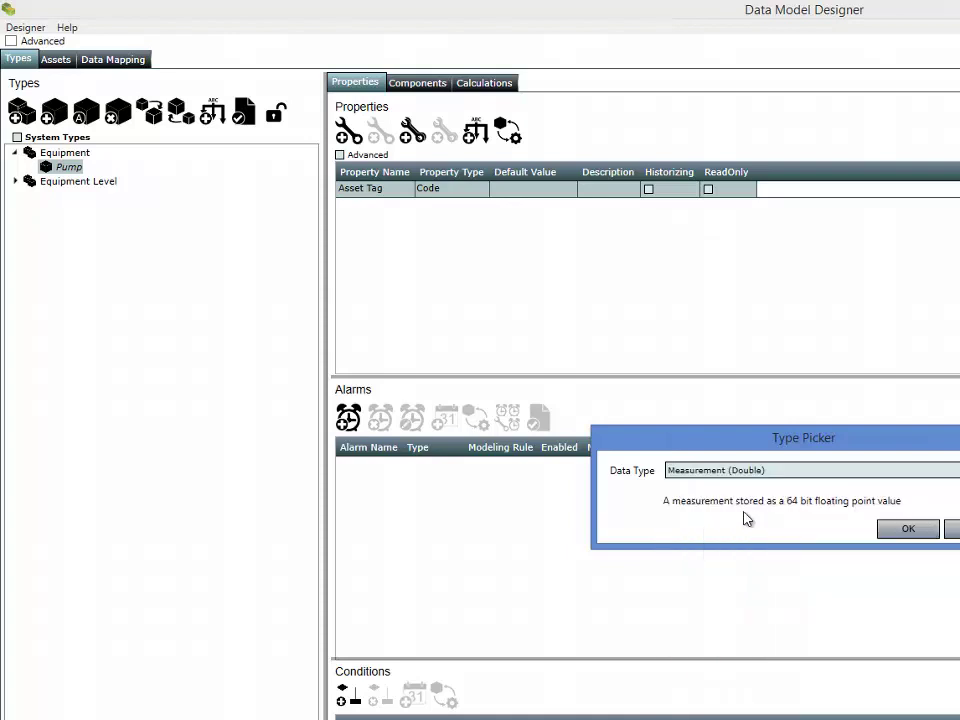
left_click(906, 528)
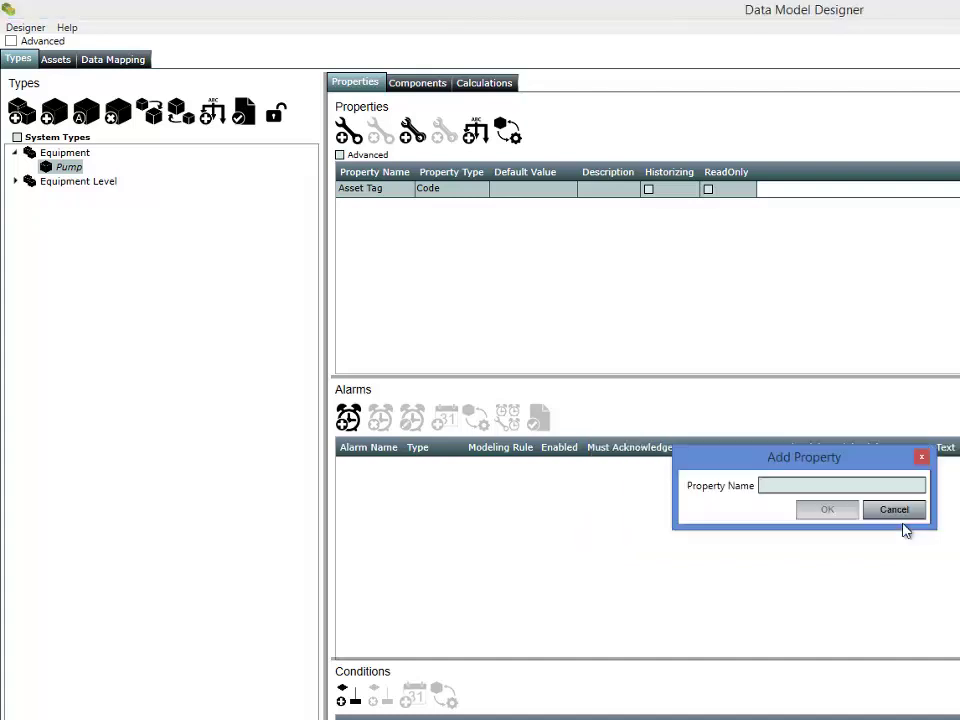
type("Current")
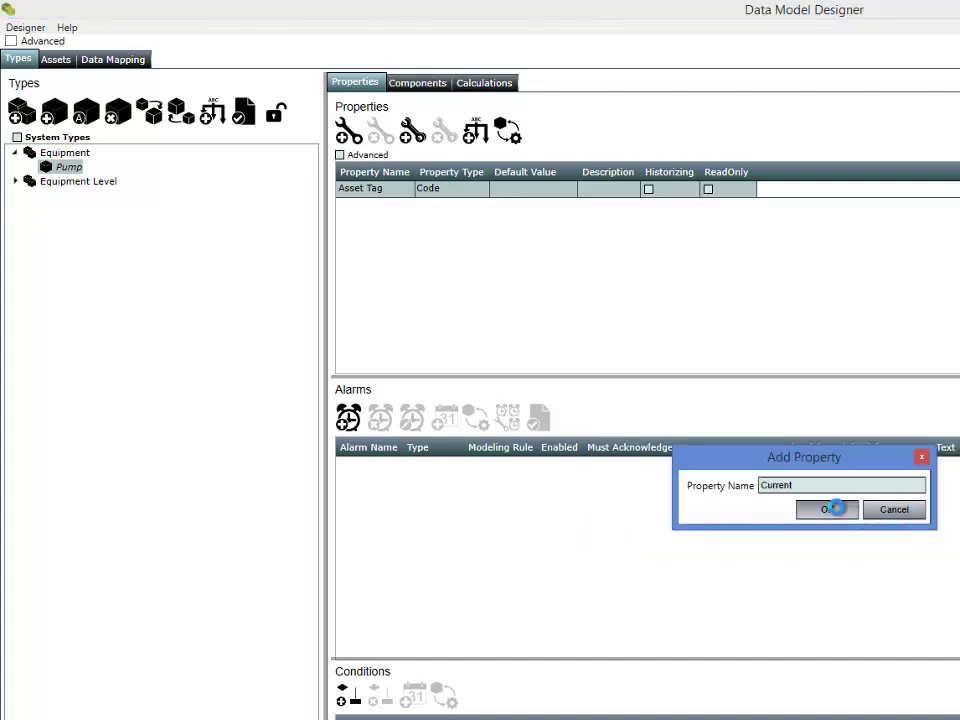
left_click(832, 509)
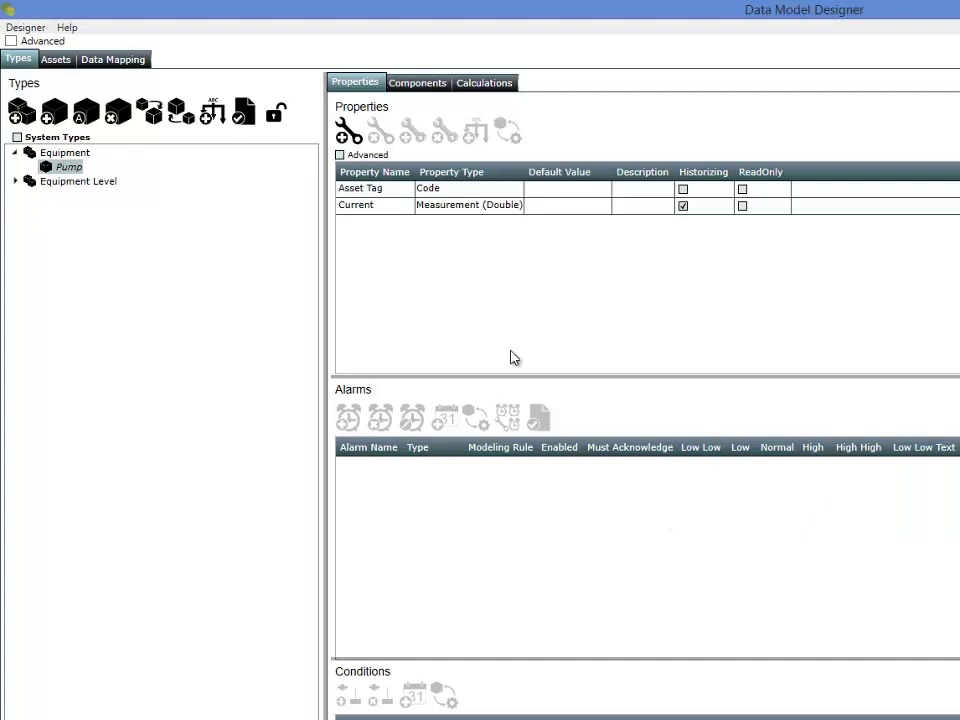
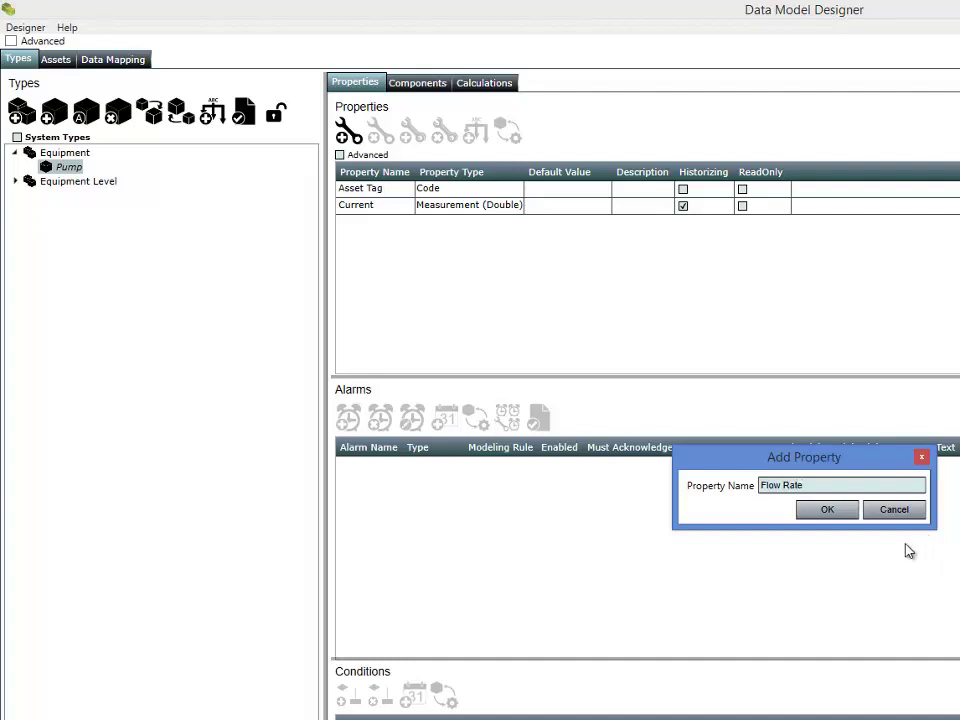
Confirm Flow Rate, then add a Measurement (Double) property named Sum to Pump
left_click(845, 512)
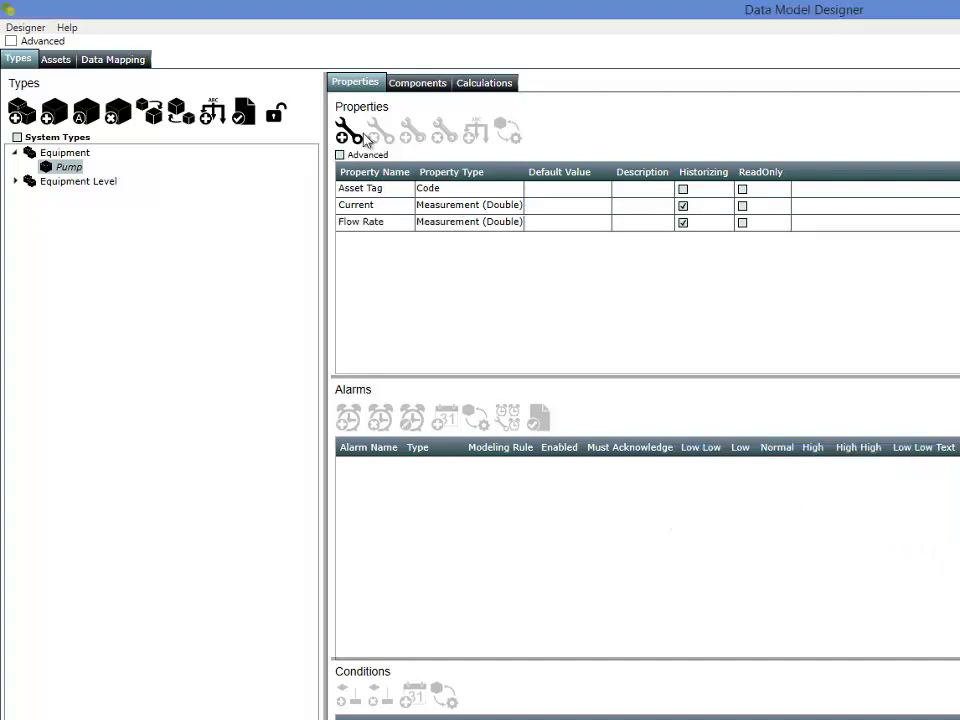
left_click(348, 130)
left_click(893, 532)
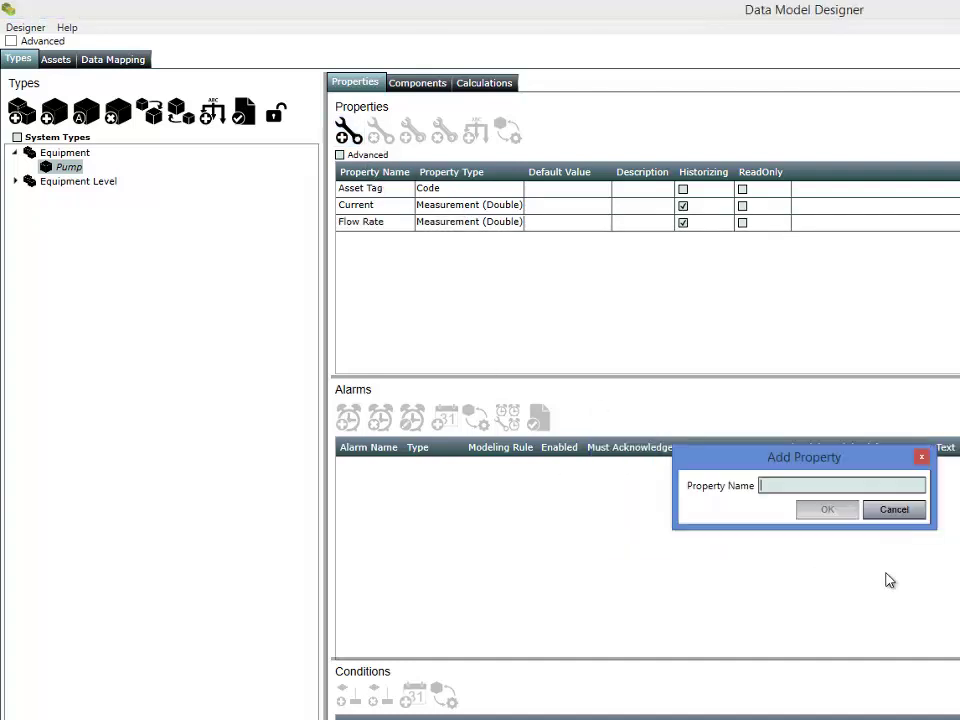
type("Su")
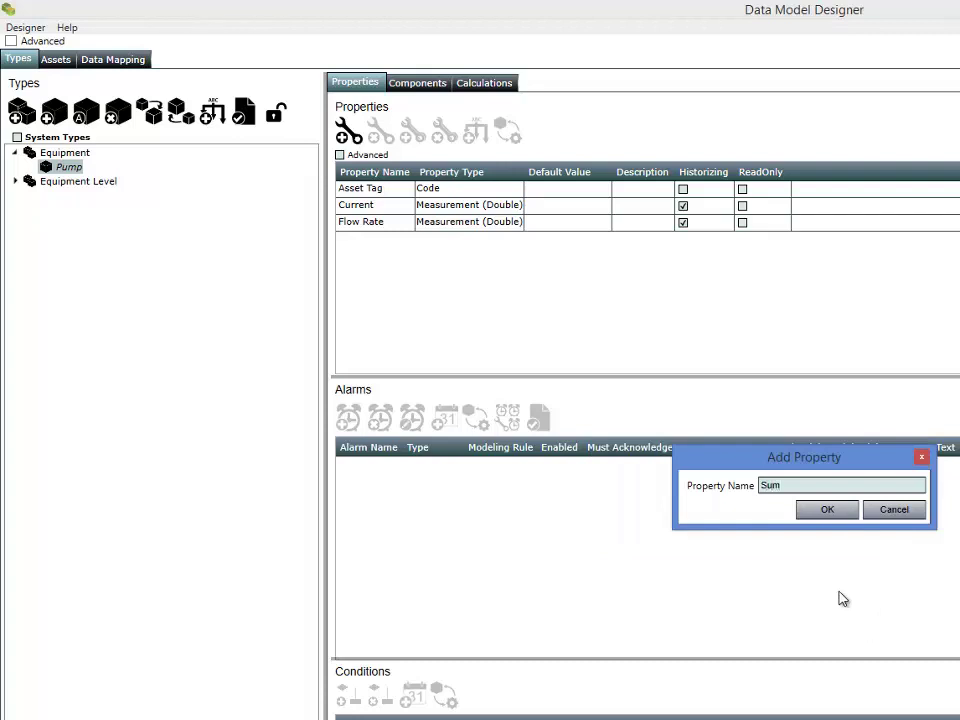
type("m")
left_click(828, 511)
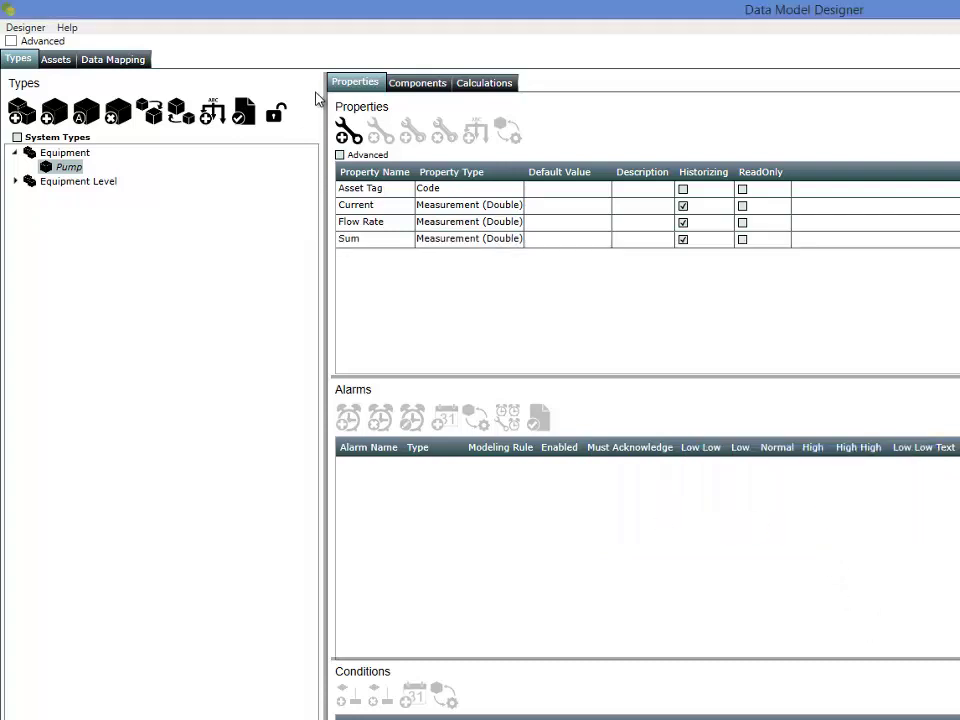
Widen the property and alarm panels and select the Current property
left_click_drag(315, 100, 303, 111)
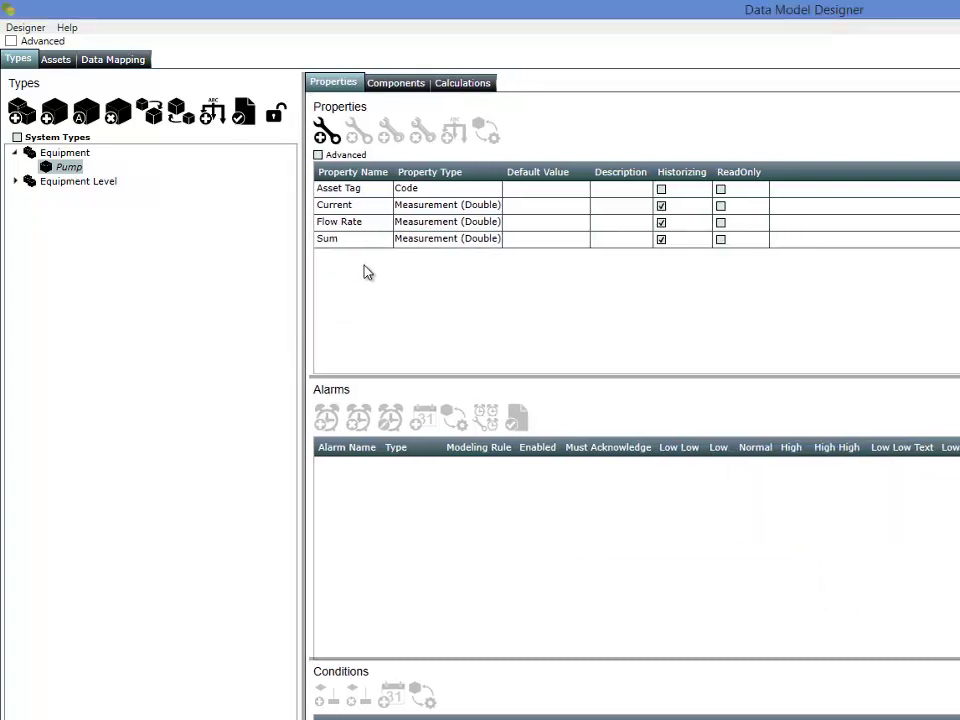
left_click(330, 240)
left_click(340, 207)
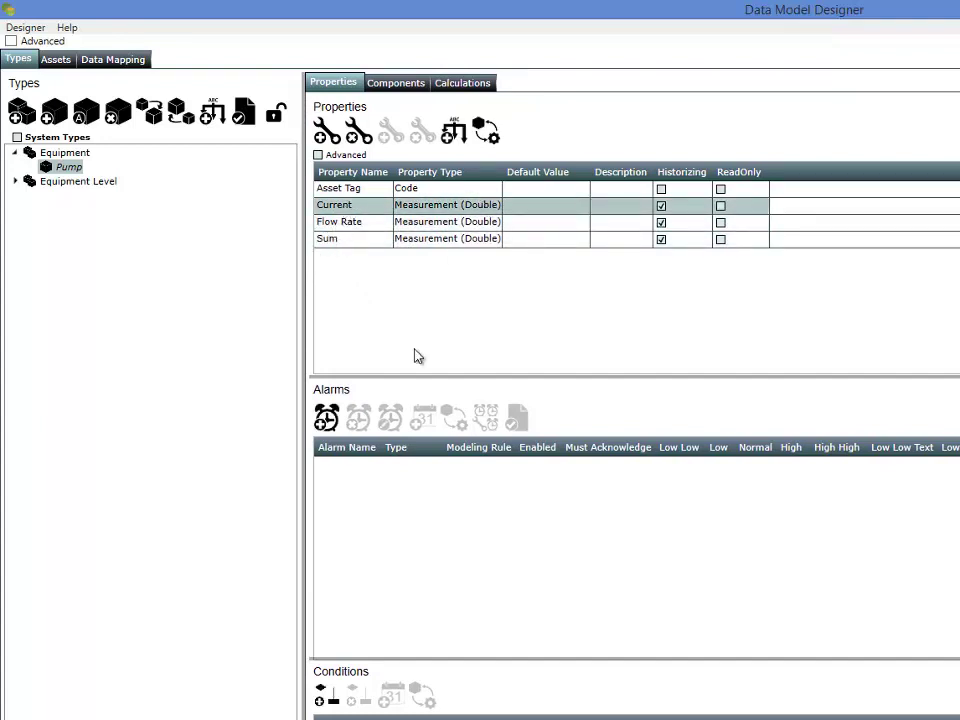
Add a Level Alarm to the Current property
left_click(326, 418)
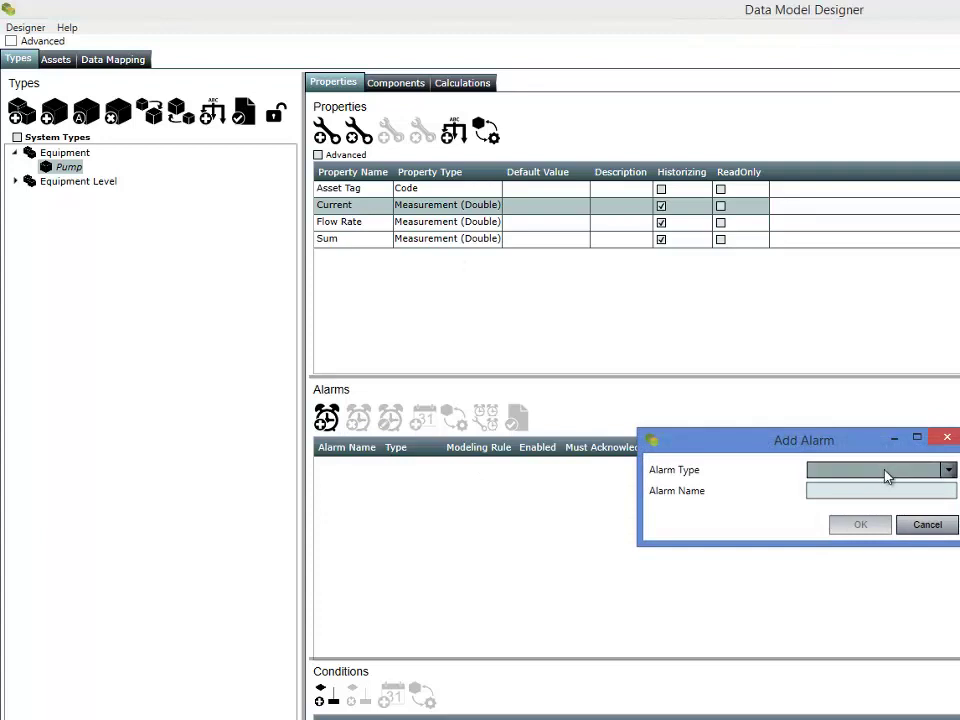
left_click(884, 469)
left_click(822, 502)
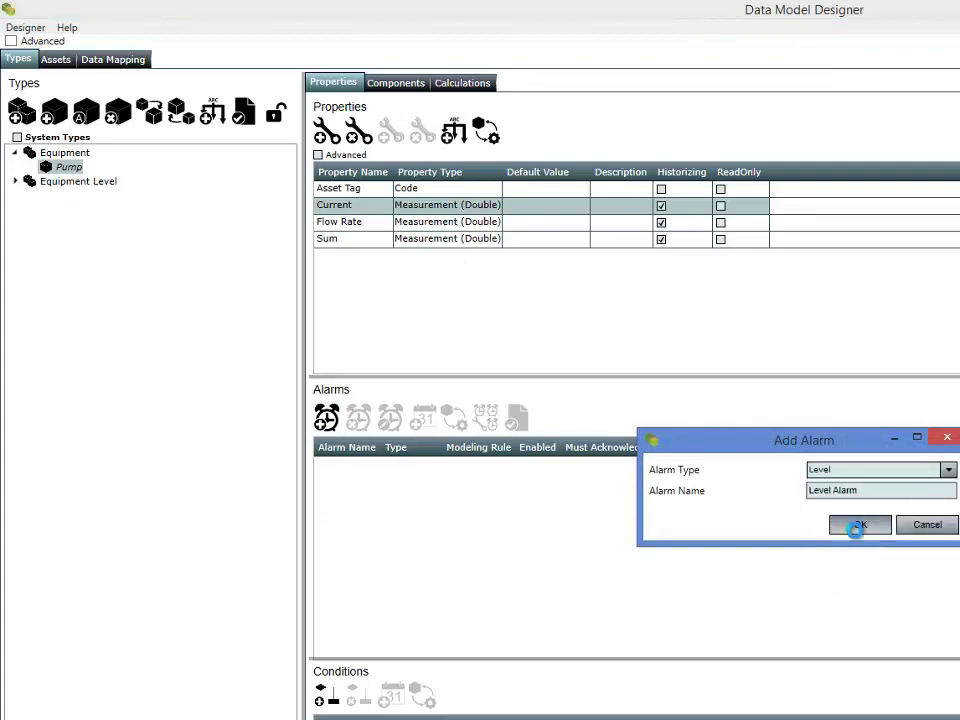
left_click(858, 524)
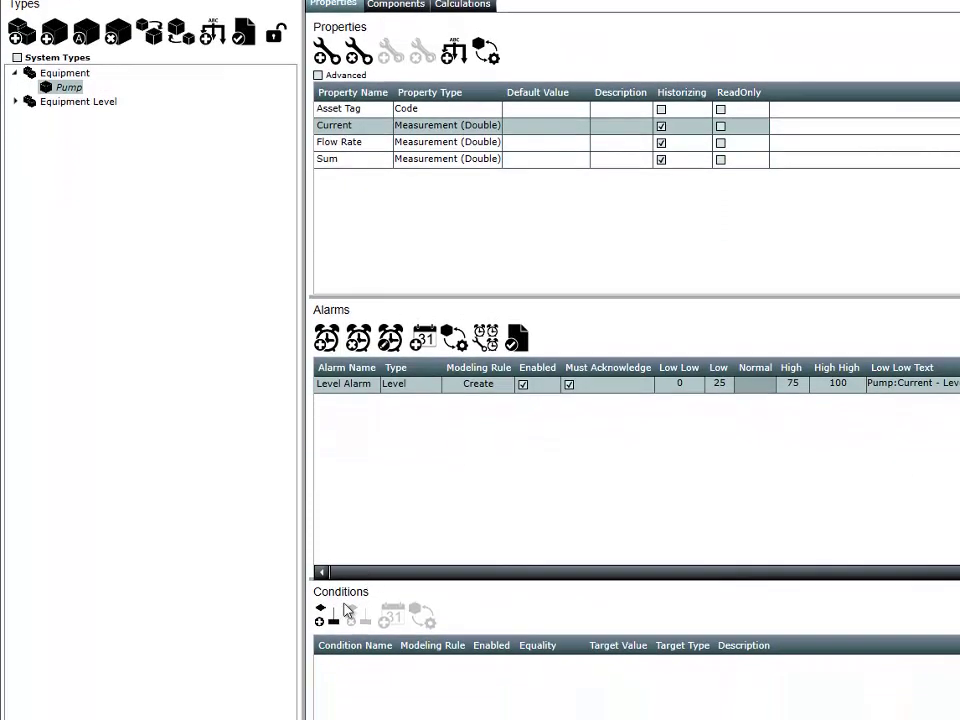
Add a default-named condition to Current with Equality > and Target Value 100
left_click(336, 697)
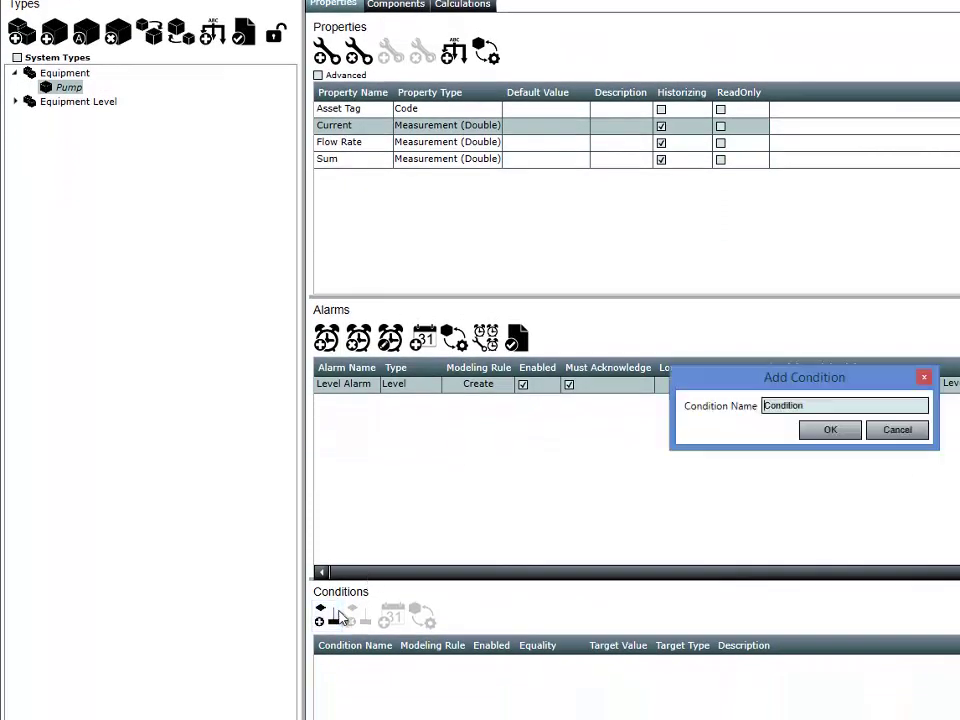
left_click(838, 430)
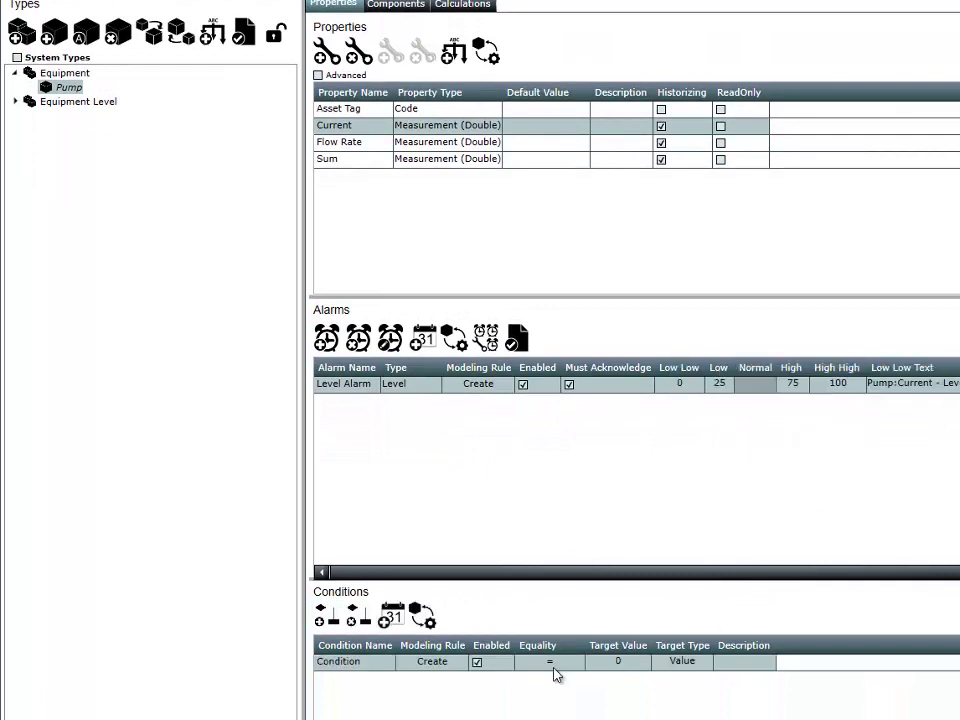
left_click(558, 669)
left_click(573, 668)
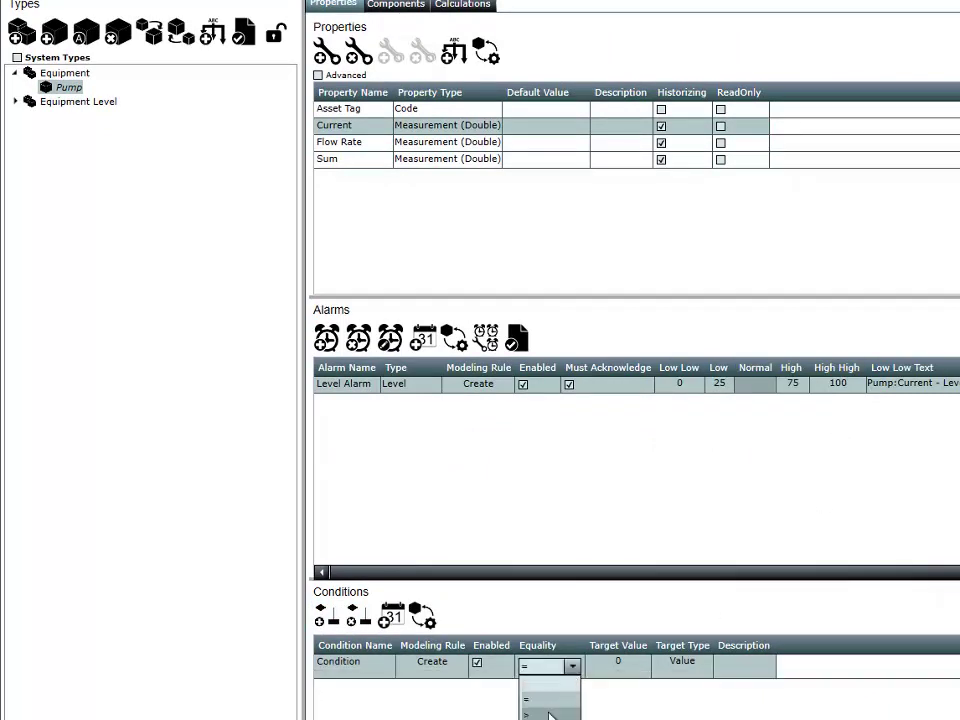
left_click(549, 714)
left_click(630, 663)
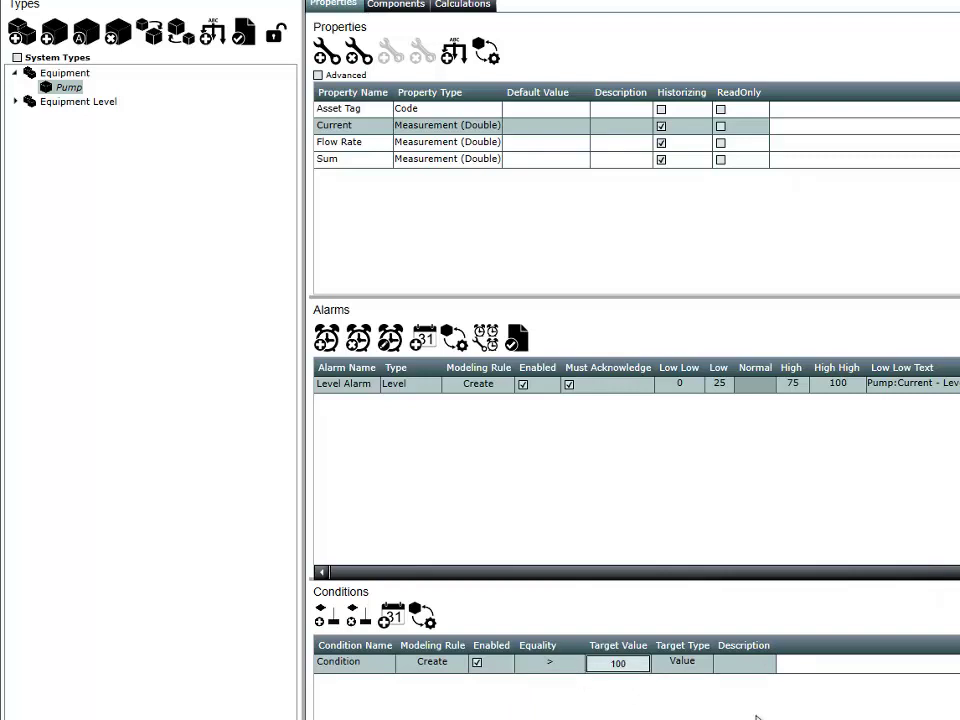
left_click(754, 668)
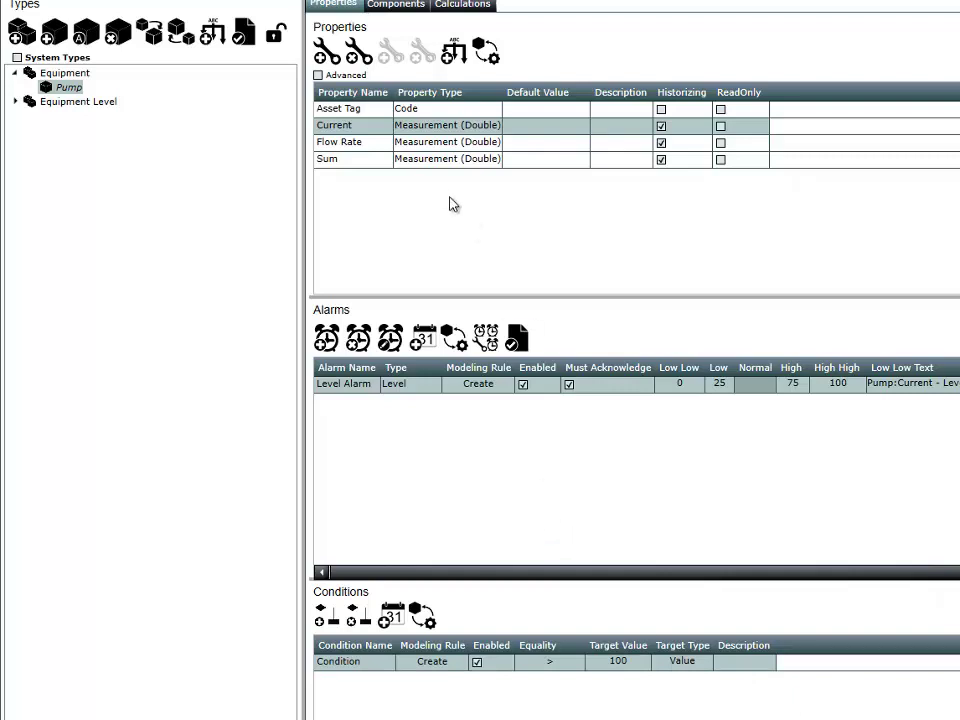
Review the Sum, Current and Flow Rate properties in turn
left_click(316, 160)
left_click(362, 128)
left_click(356, 146)
left_click(364, 128)
left_click(361, 146)
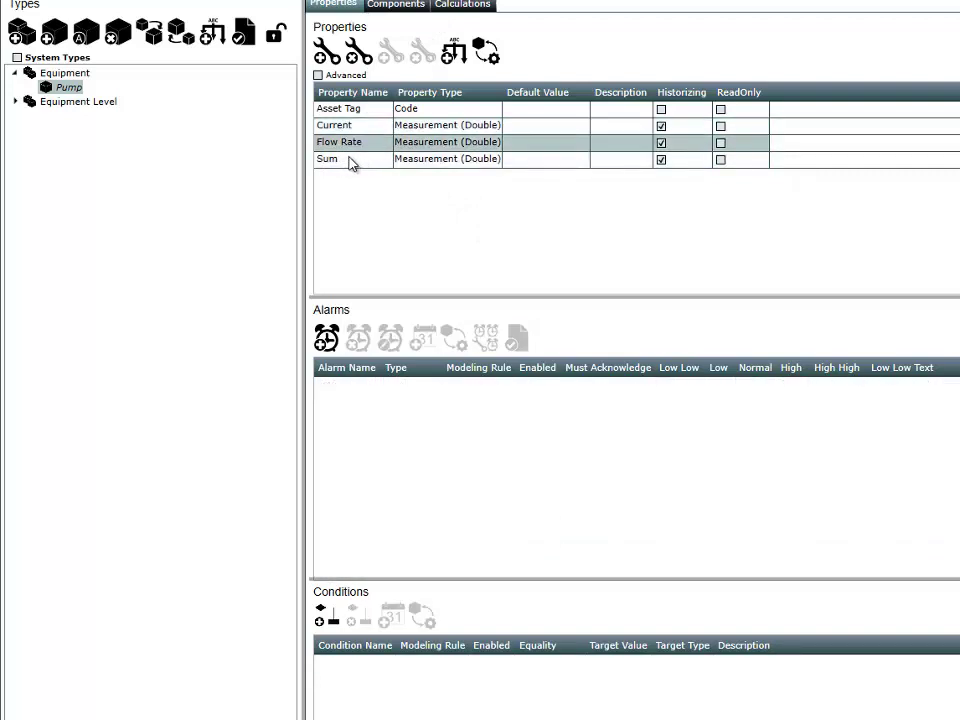
left_click(345, 162)
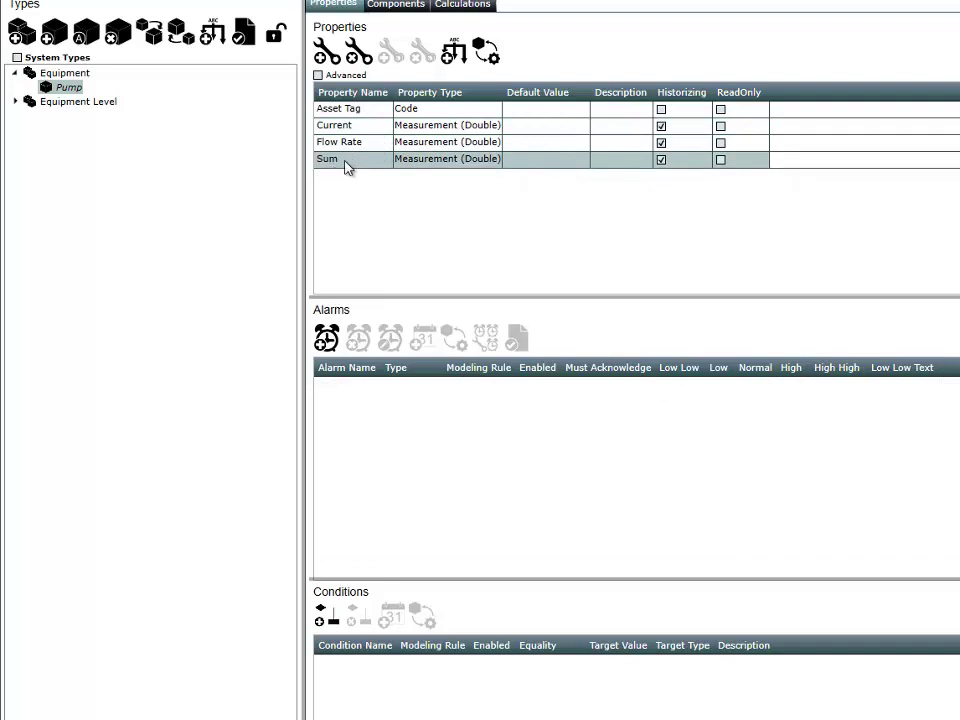
Add a GenericCalculations.SimpleMath Add method call to Pump with Modeling Rule Create
left_click(470, 5)
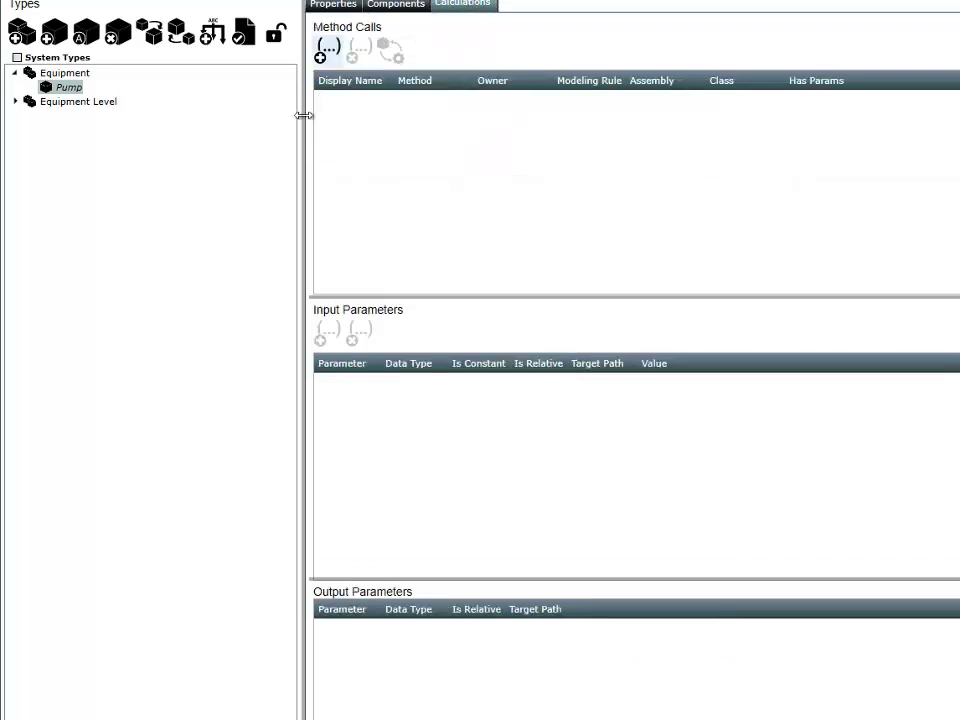
left_click(328, 48)
left_click(739, 362)
left_click(744, 382)
left_click(752, 389)
left_click(758, 408)
left_click(756, 416)
left_click(757, 451)
left_click(932, 467)
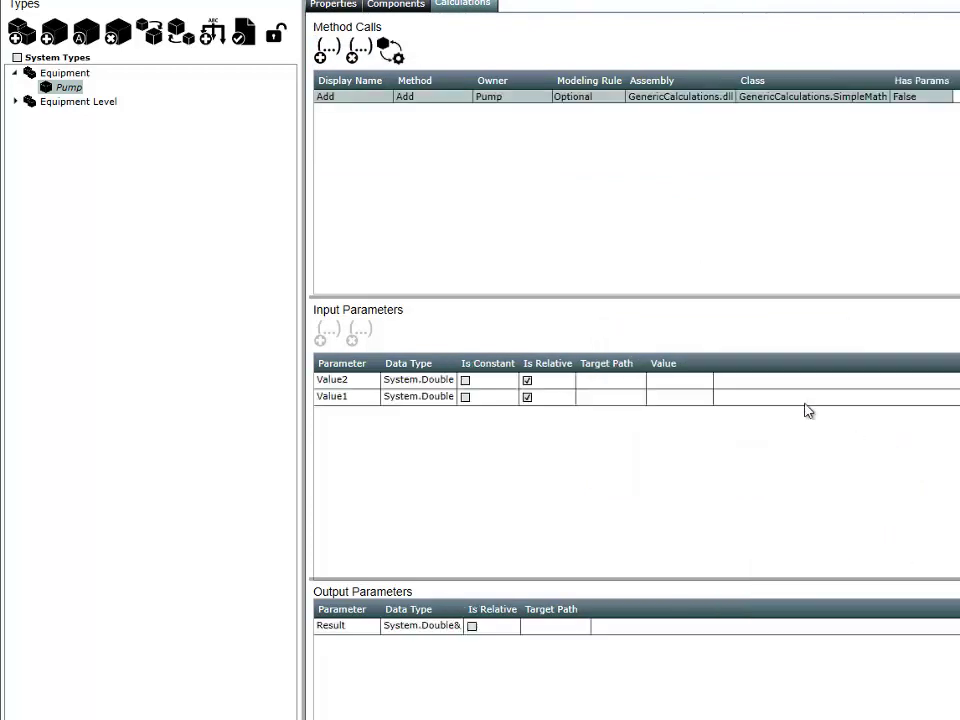
left_click(596, 98)
left_click(613, 102)
left_click(588, 136)
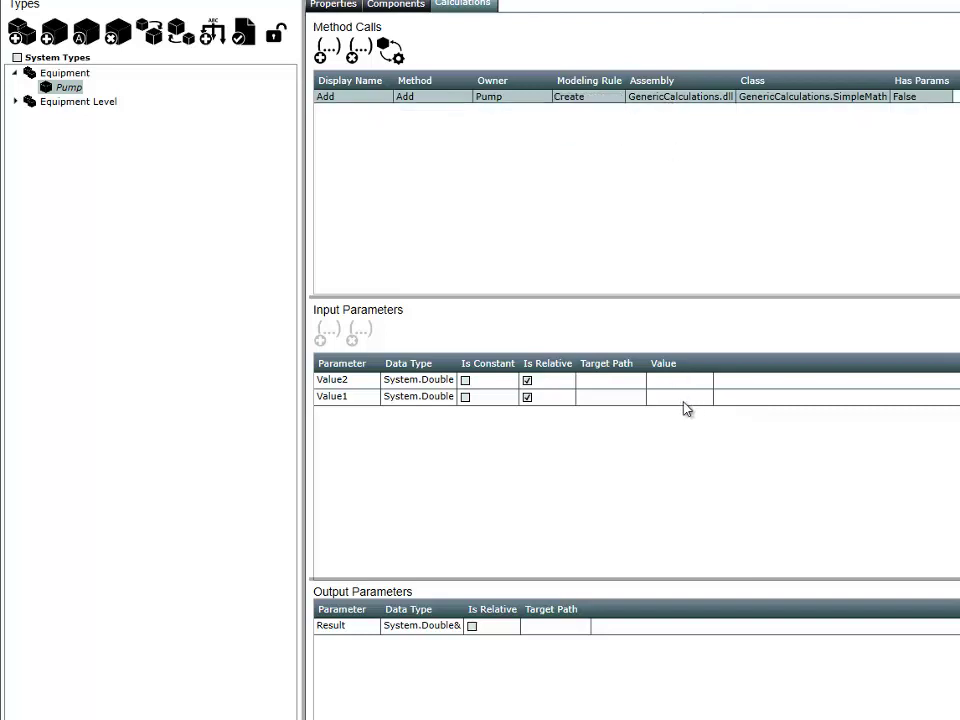
Map the Add inputs: Value2 to Current and Value1 to Flow Rate
left_click(613, 383)
left_click(609, 381)
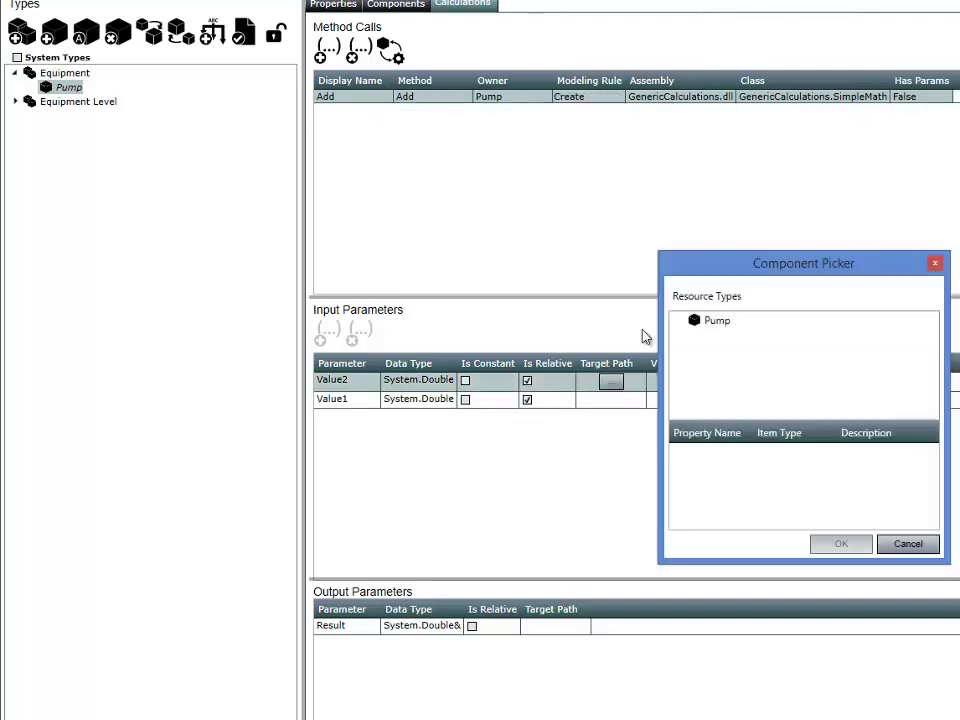
left_click(712, 322)
left_click(705, 467)
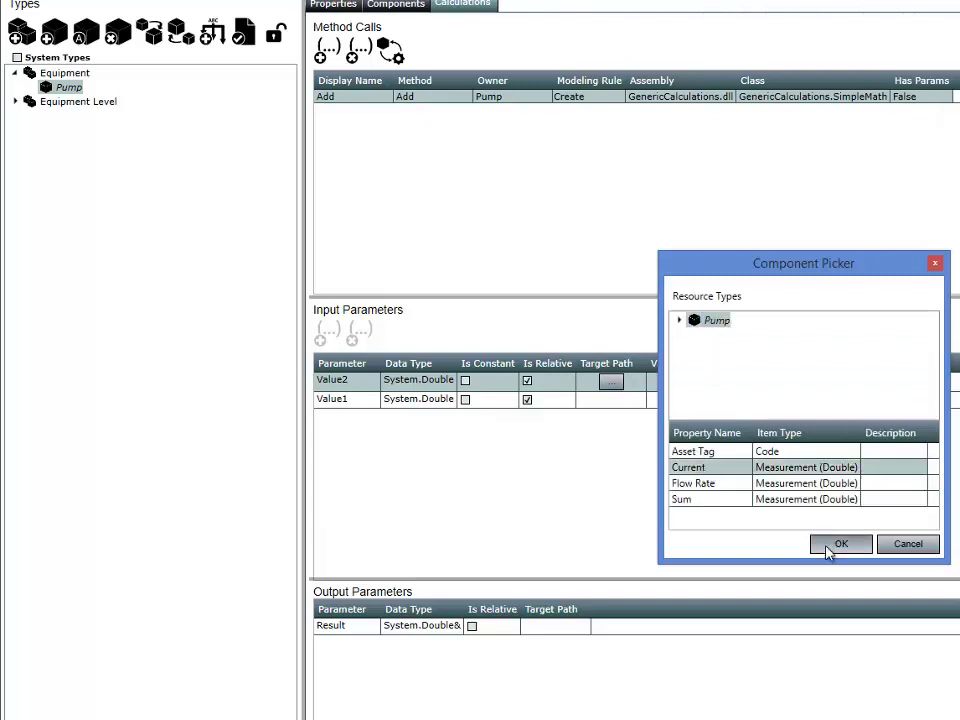
left_click(832, 545)
left_click(612, 399)
left_click(611, 398)
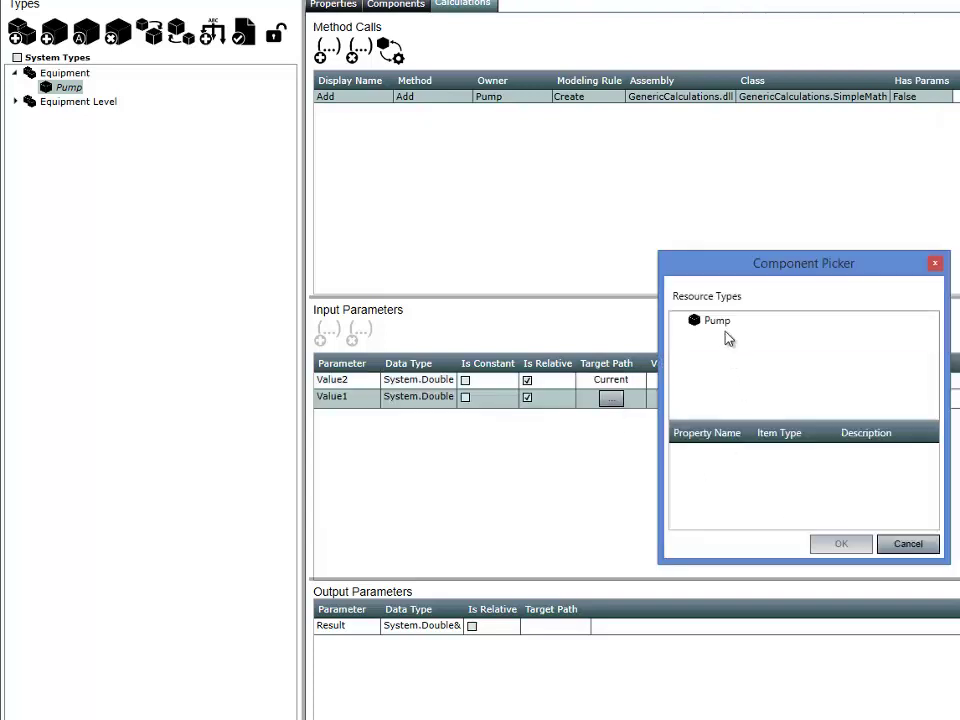
left_click(716, 320)
left_click(708, 483)
left_click(840, 544)
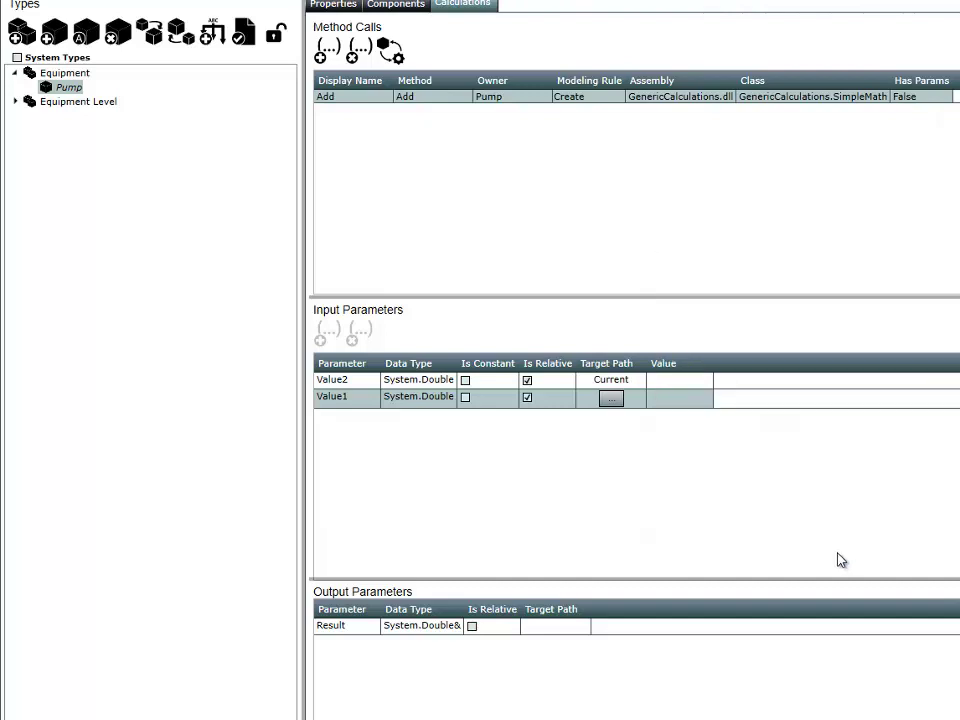
Make the Result output relative and point it at the Sum property
left_click(472, 626)
left_click(554, 627)
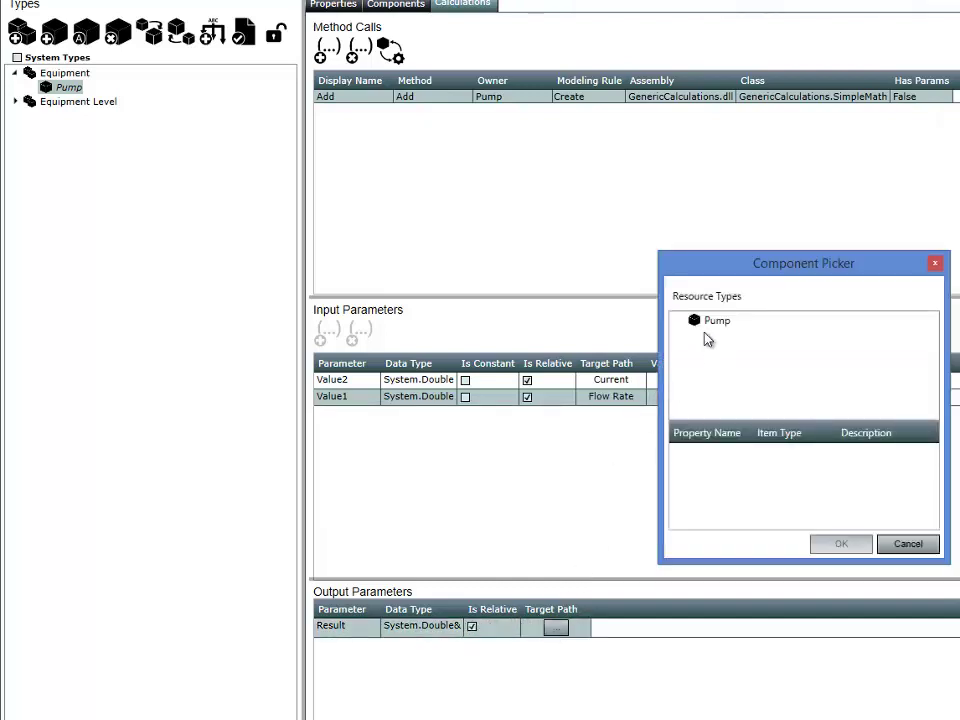
left_click(716, 320)
left_click(708, 499)
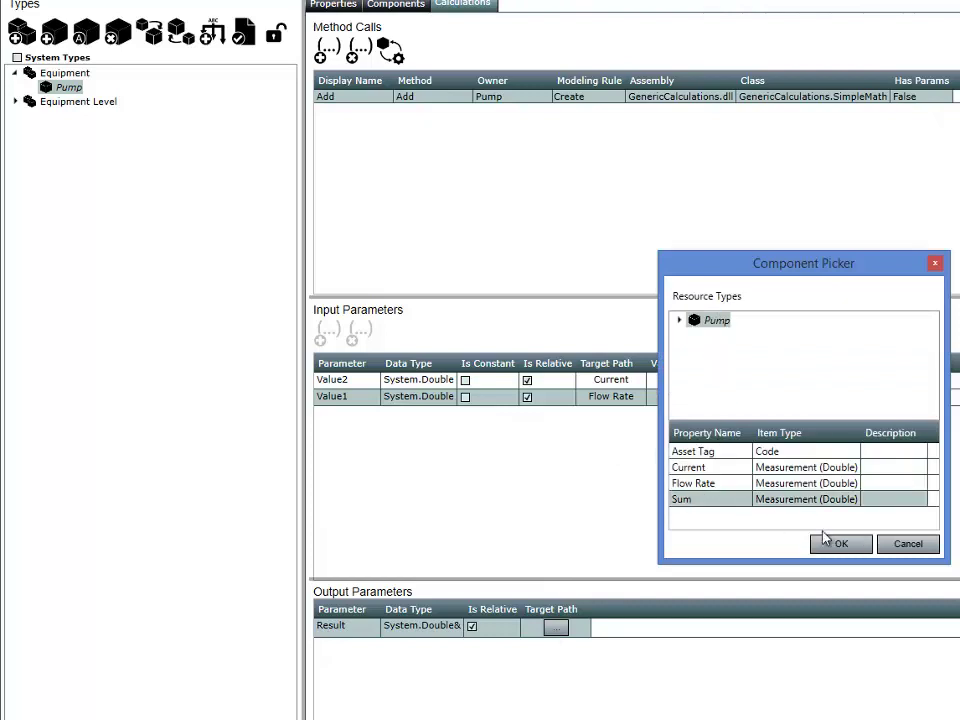
left_click(838, 544)
Back on the Properties tab, add a Pump Station subtype under Equipment
left_click(320, 5)
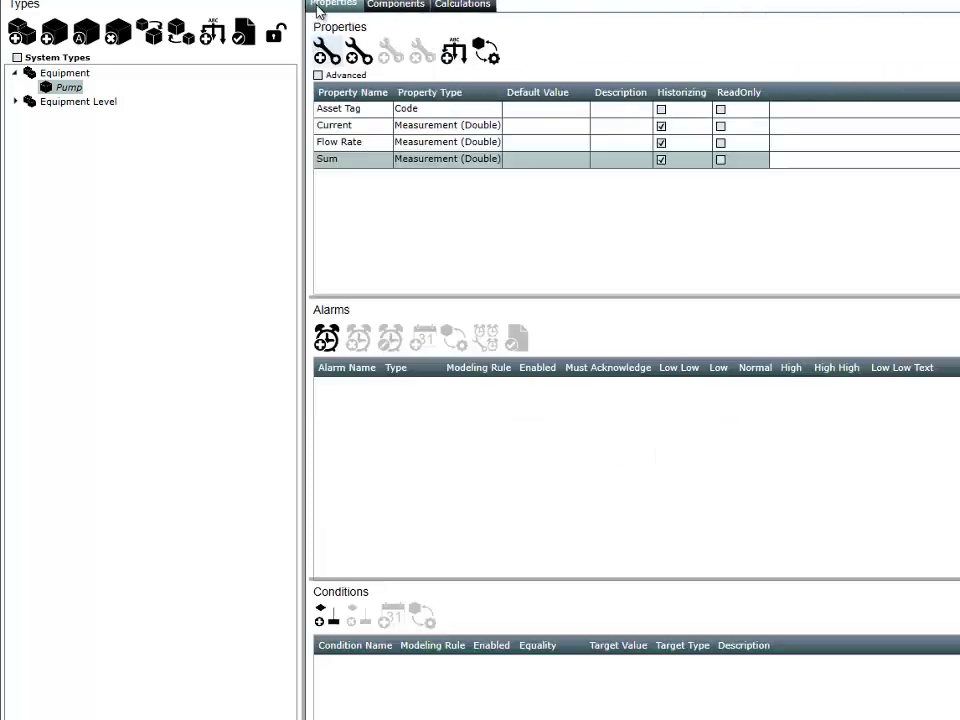
left_click(343, 130)
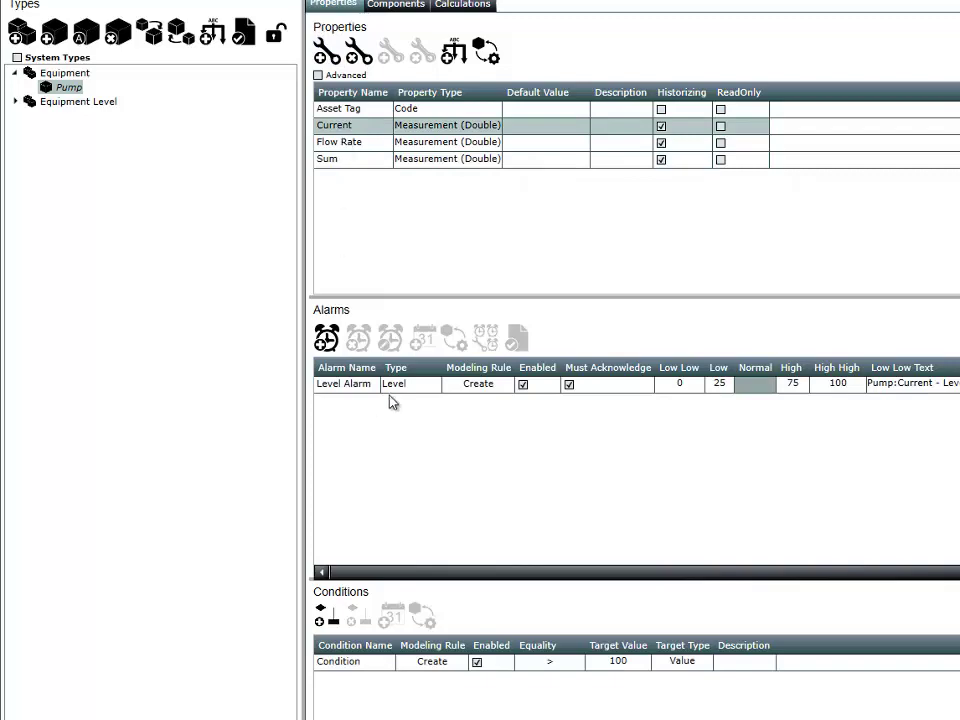
left_click(77, 72)
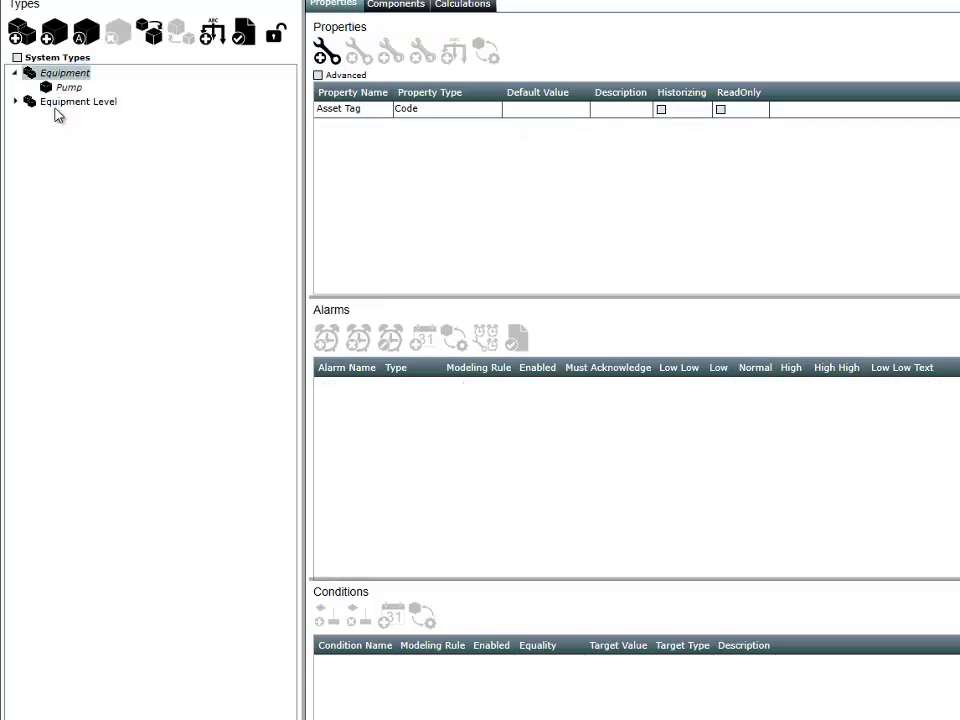
left_click(58, 36)
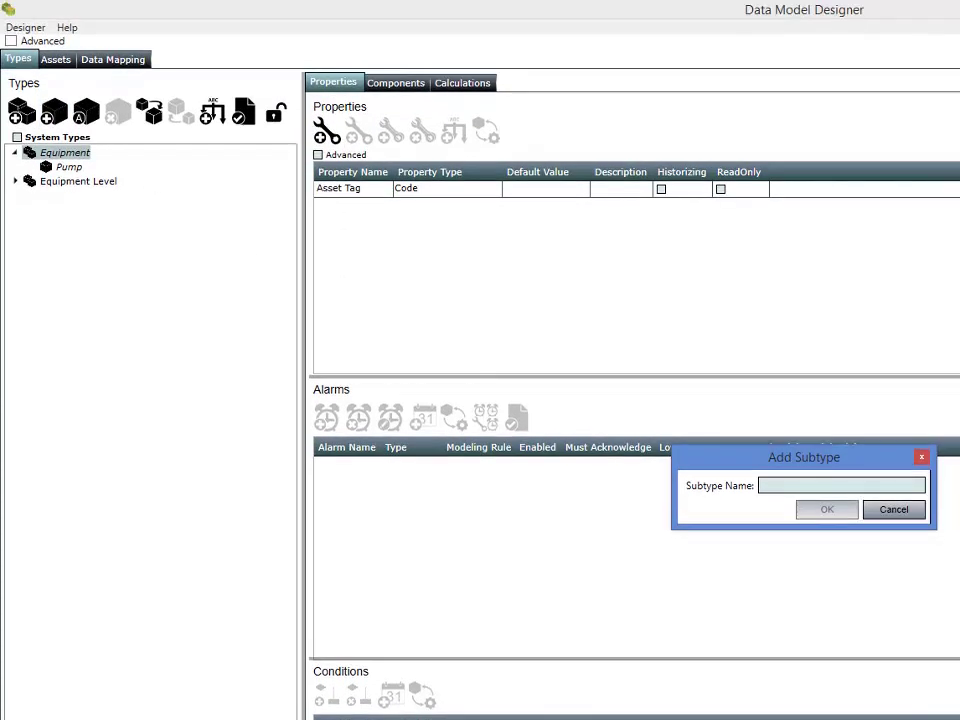
type("Pump Stat")
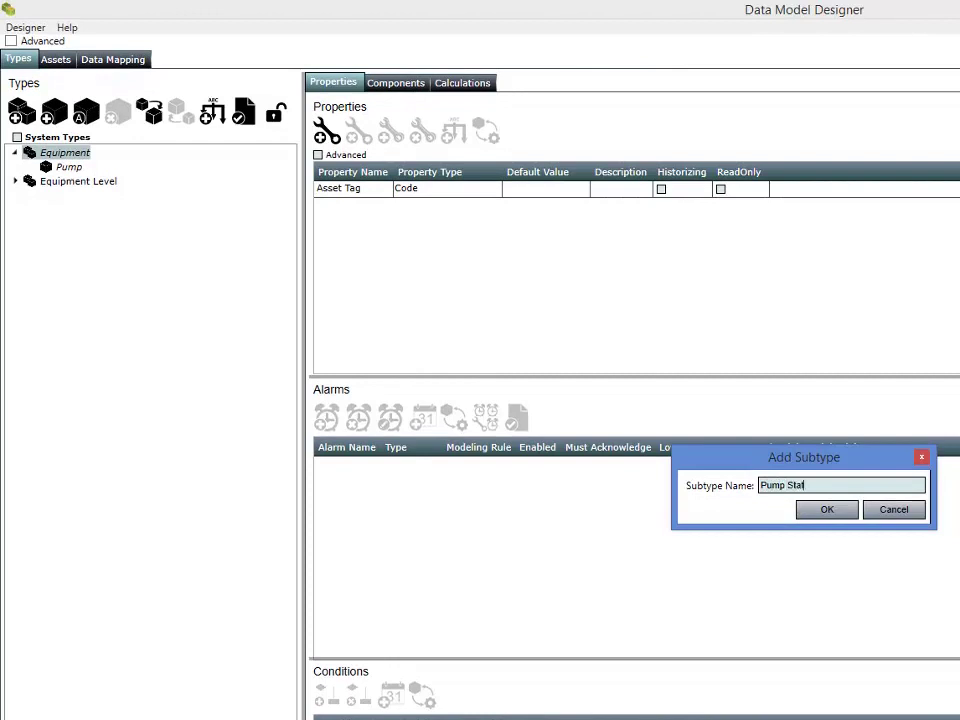
type("ion")
left_click(827, 509)
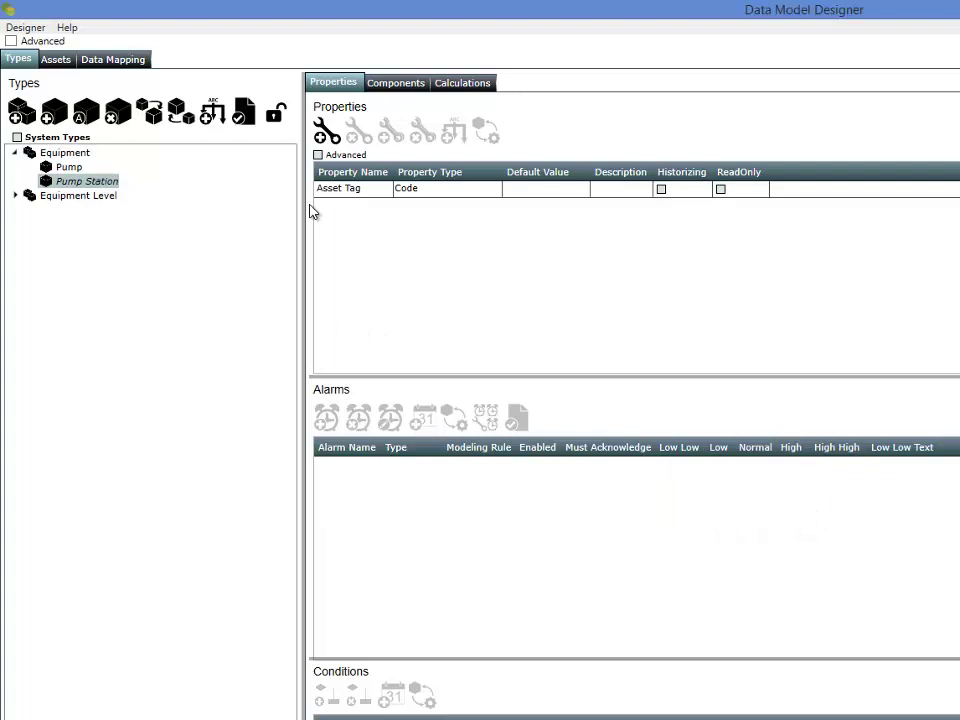
left_click(396, 84)
Add a Pump Collection of type Equipment > Pump with a Create Count of 5
left_click(358, 131)
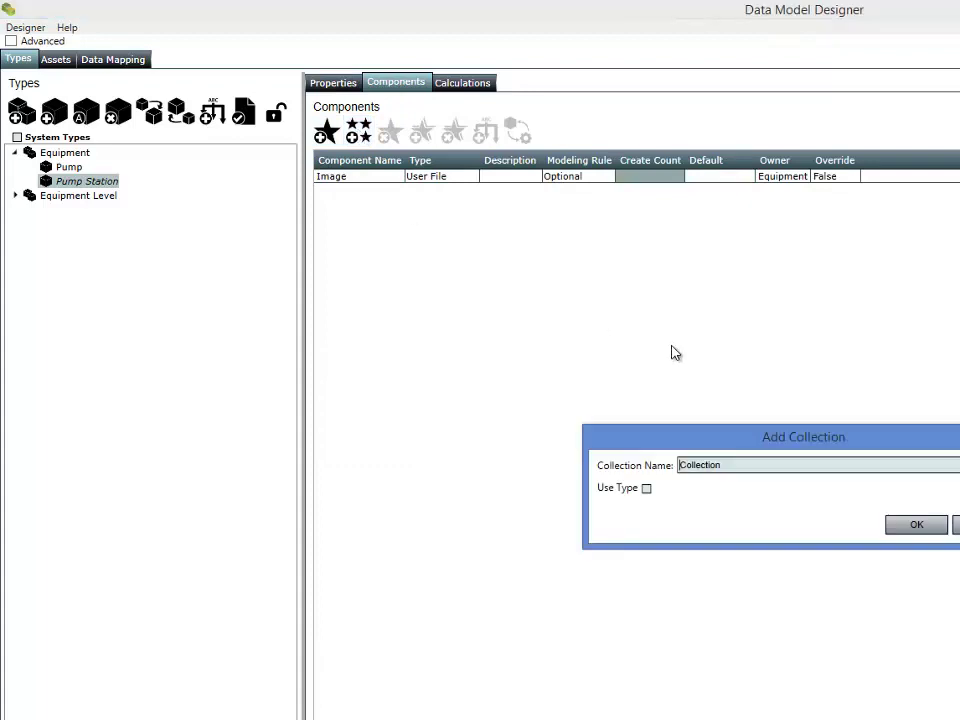
left_click(646, 489)
double_click(664, 402)
left_click(668, 432)
left_click(660, 417)
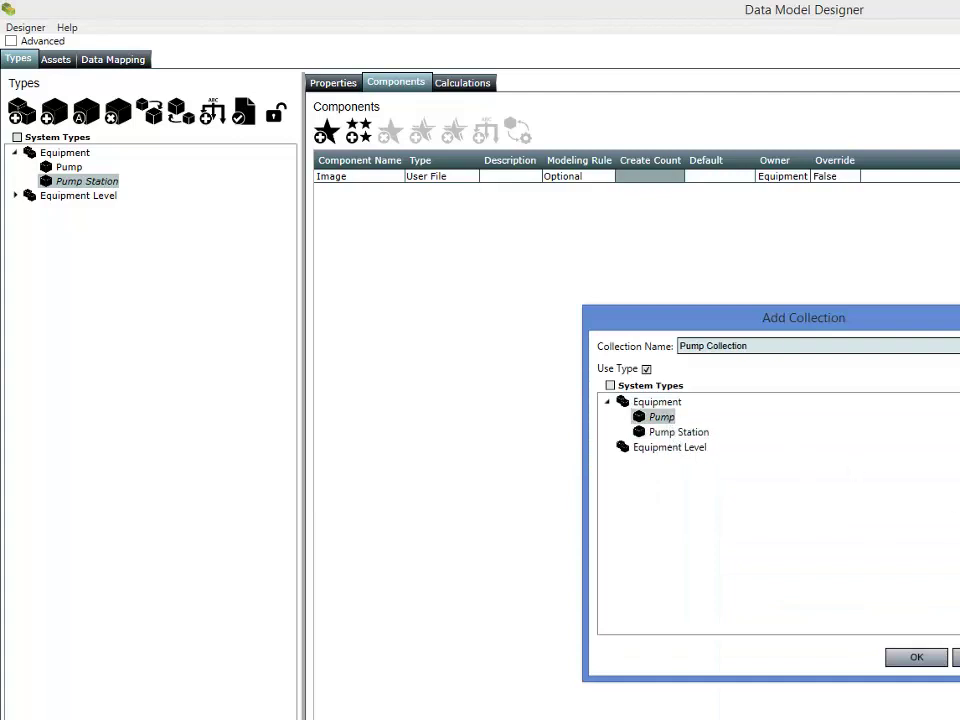
left_click(926, 657)
left_click(646, 191)
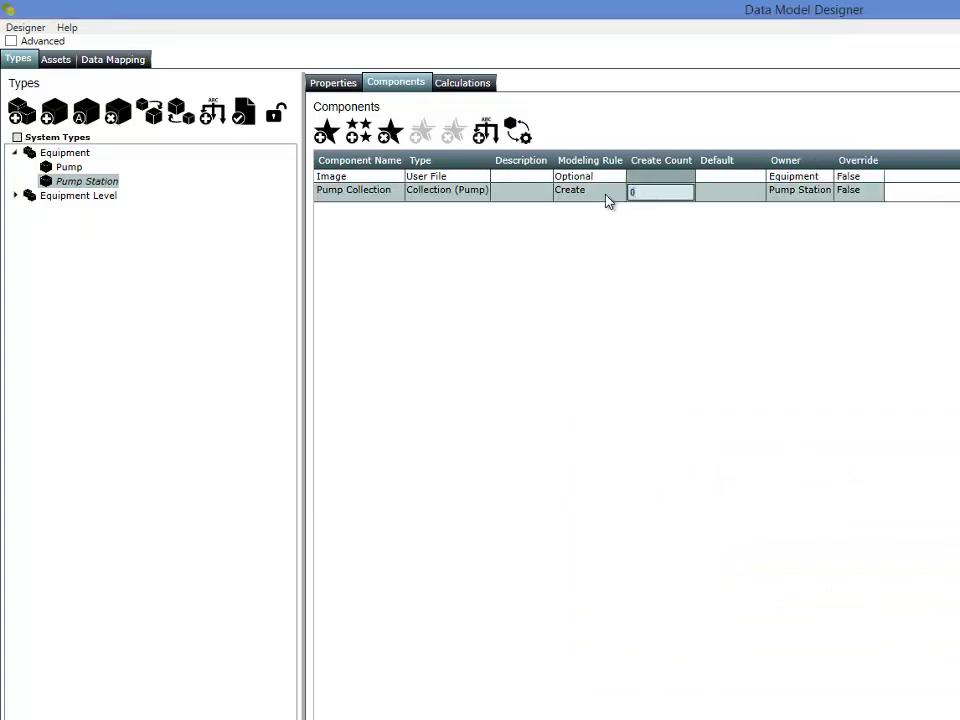
type("5")
key("Return")
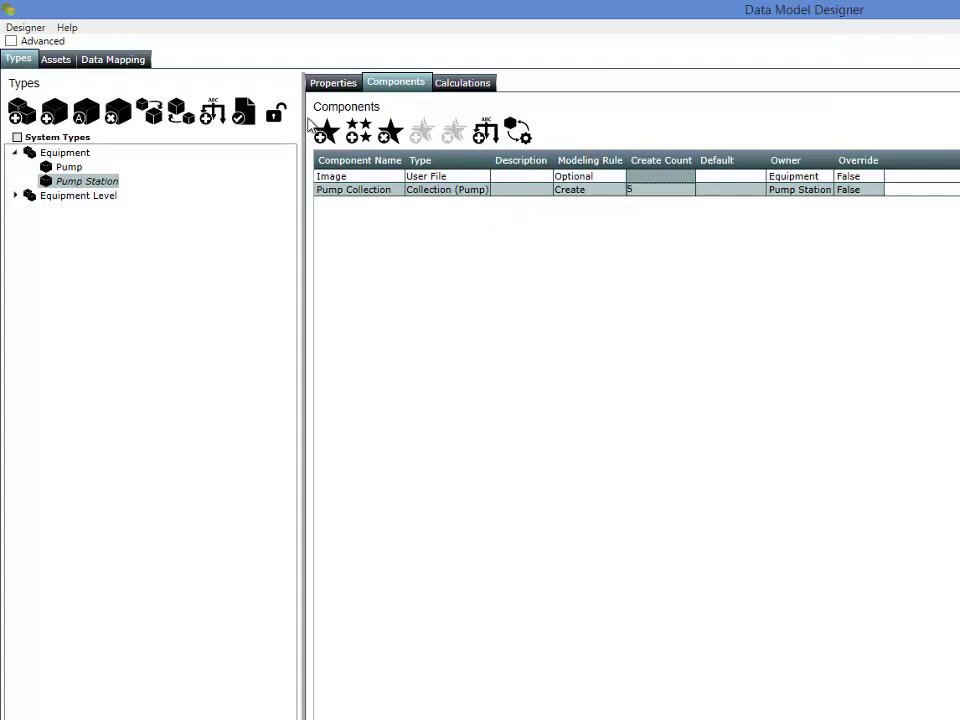
Check the Pump type's four properties, then switch to the Assets view
left_click(334, 84)
left_click(68, 168)
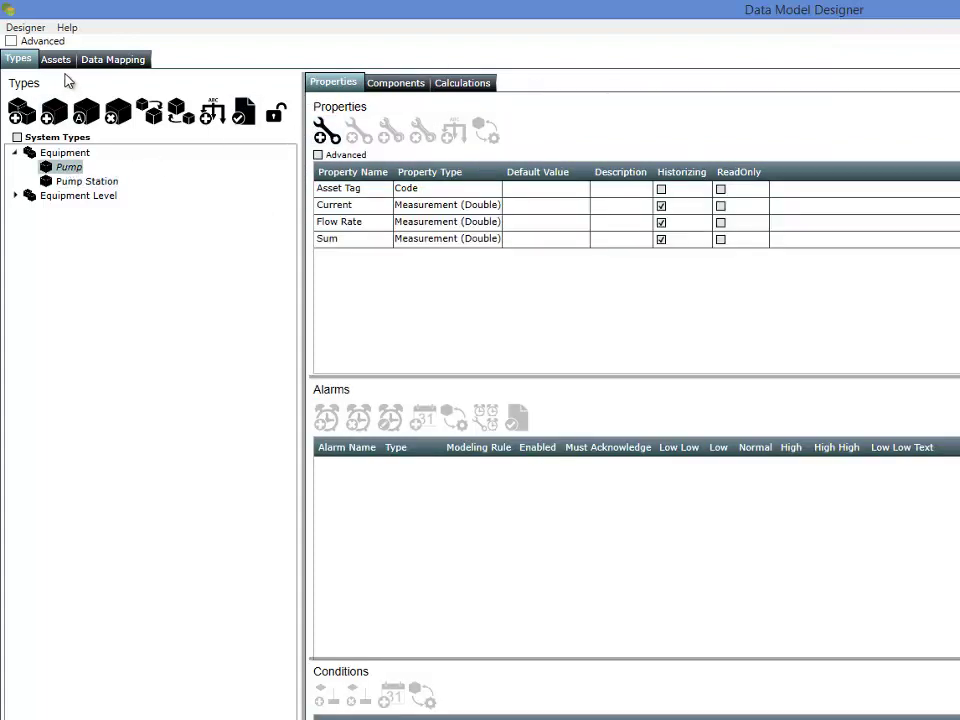
left_click(56, 59)
Start creating a Pump-type asset under Assets, then cancel it
left_click(45, 139)
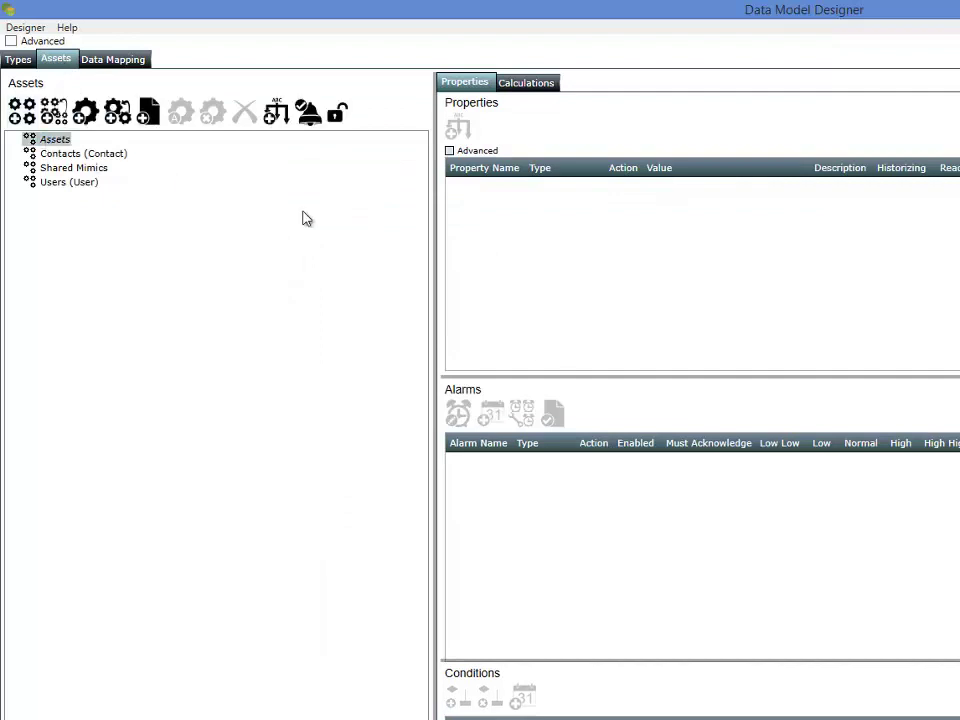
left_click_drag(432, 265, 398, 358)
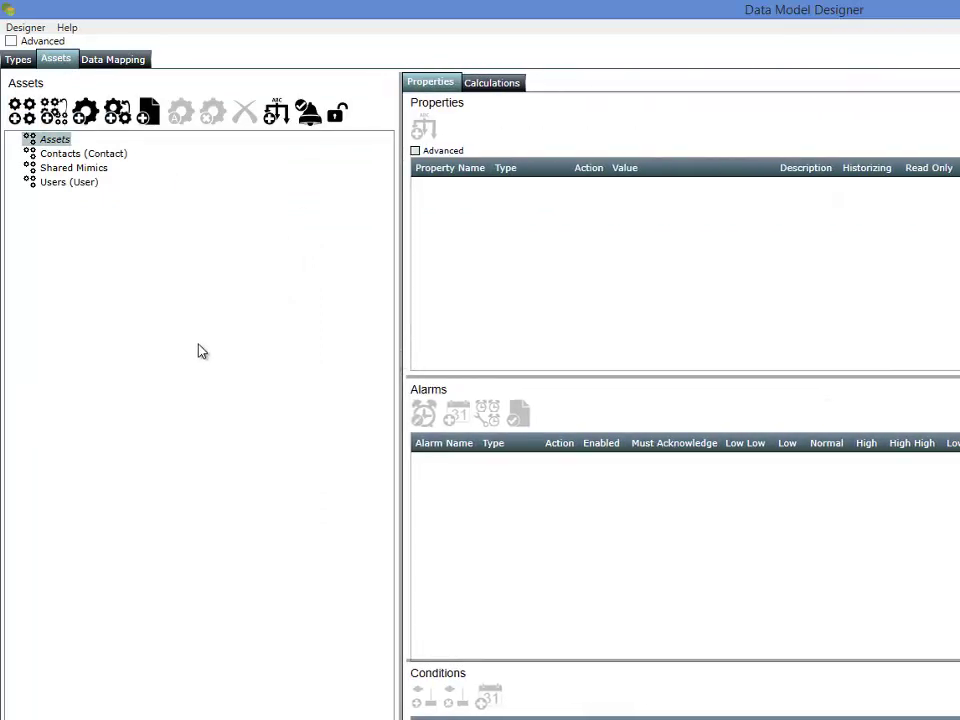
left_click(85, 113)
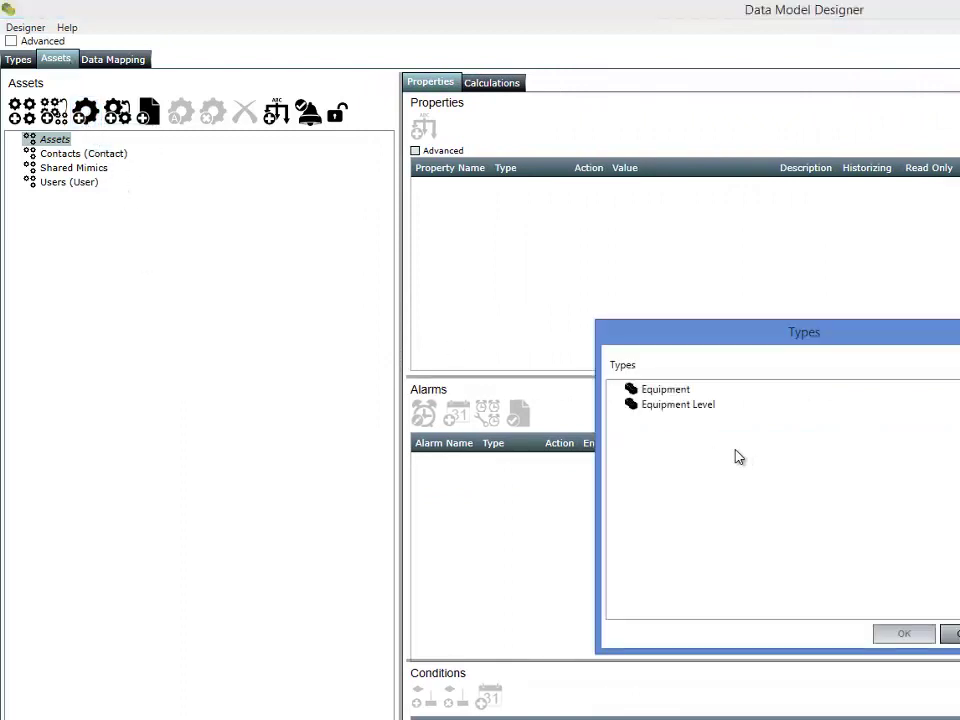
double_click(662, 390)
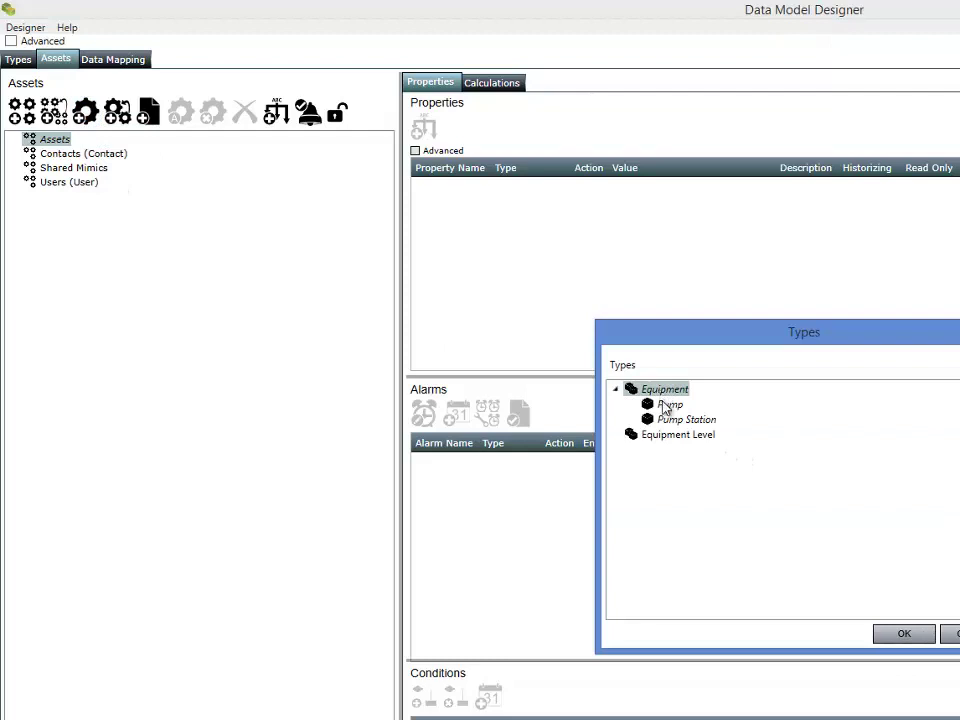
left_click(668, 405)
left_click(885, 633)
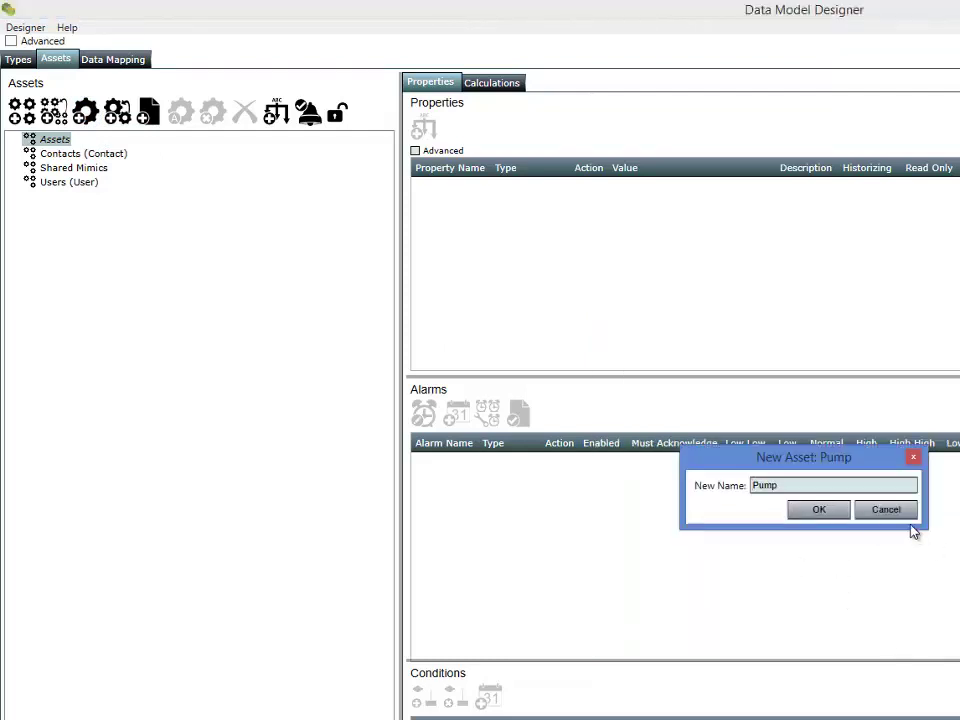
left_click(819, 509)
Create a Pump Station asset named Tampa Pump Station
left_click(86, 110)
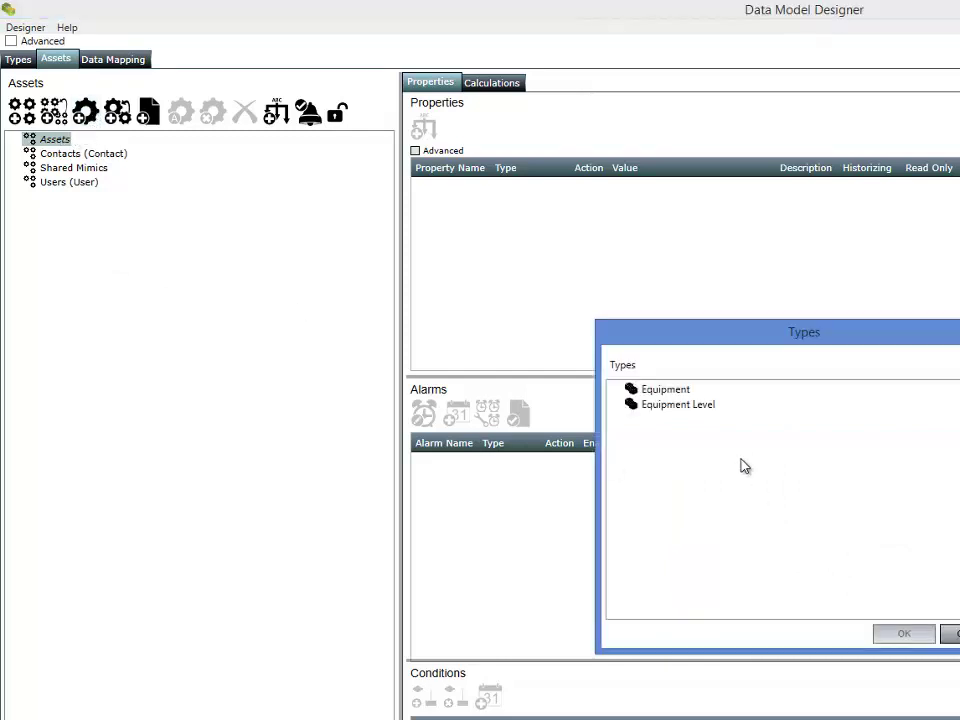
left_click(701, 406)
double_click(676, 390)
left_click(697, 421)
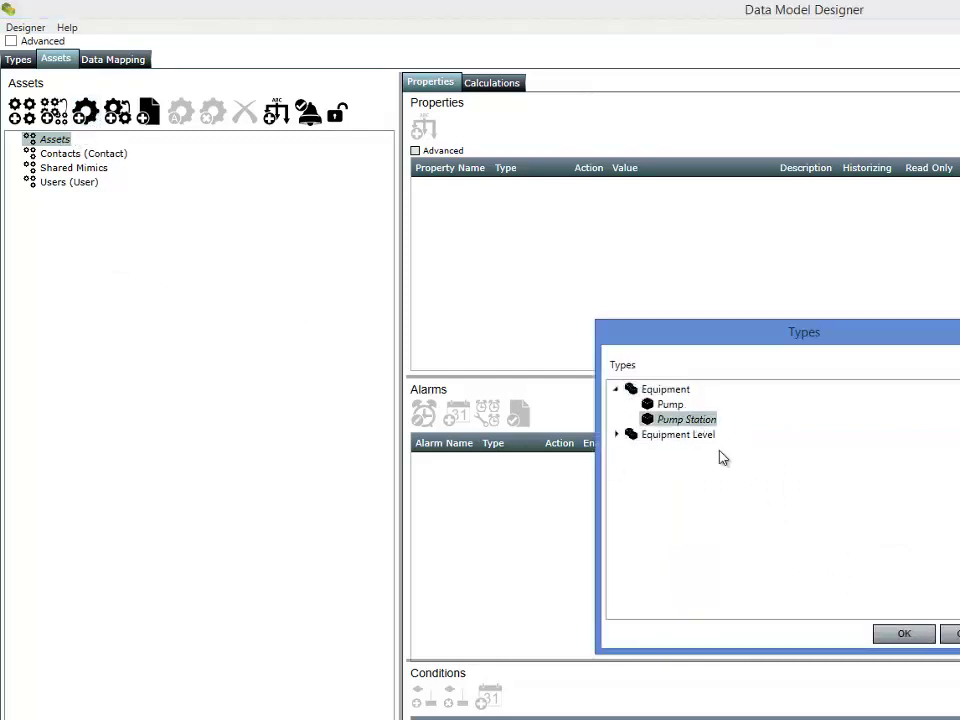
left_click(904, 633)
type("Tampa Pump Station")
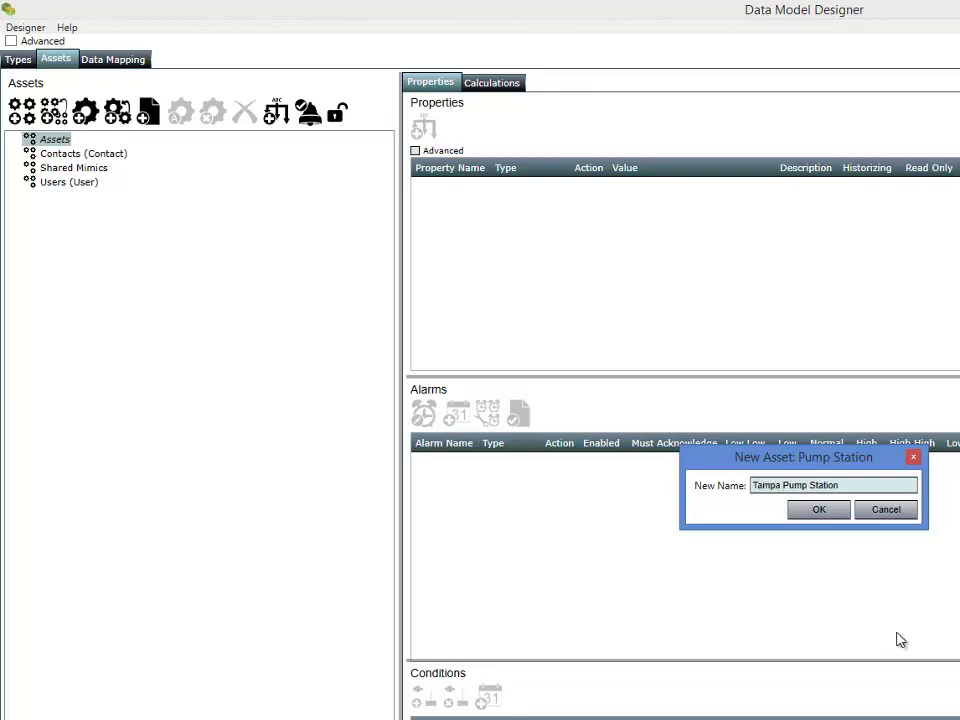
left_click(819, 509)
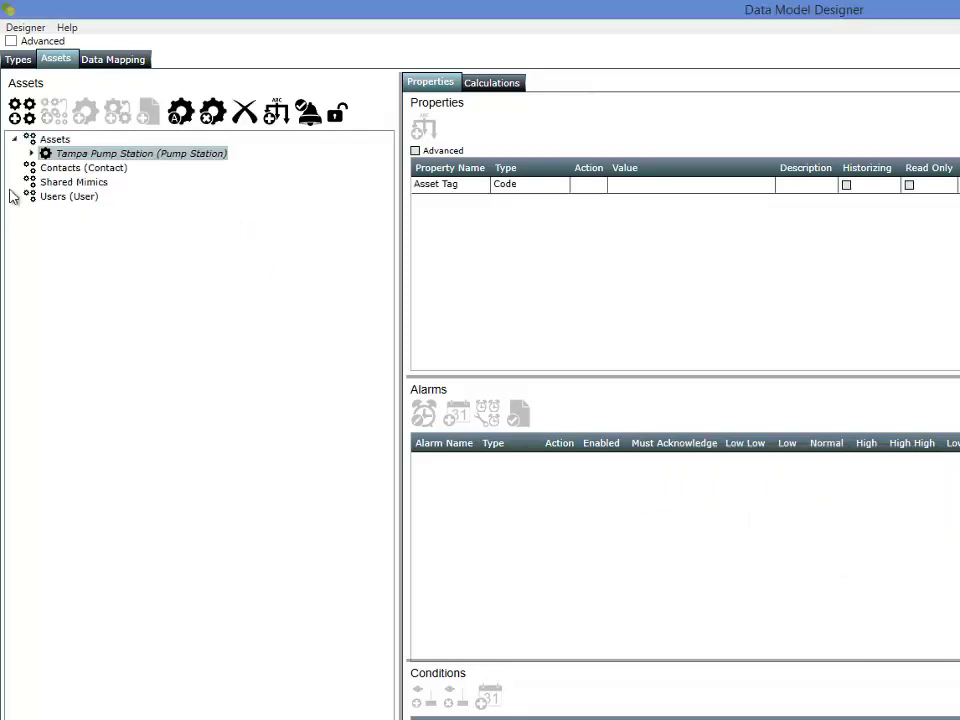
Add Pump 6 to Tampa Pump Station's Pump Collection alongside Pump 1–5
left_click(31, 153)
double_click(110, 183)
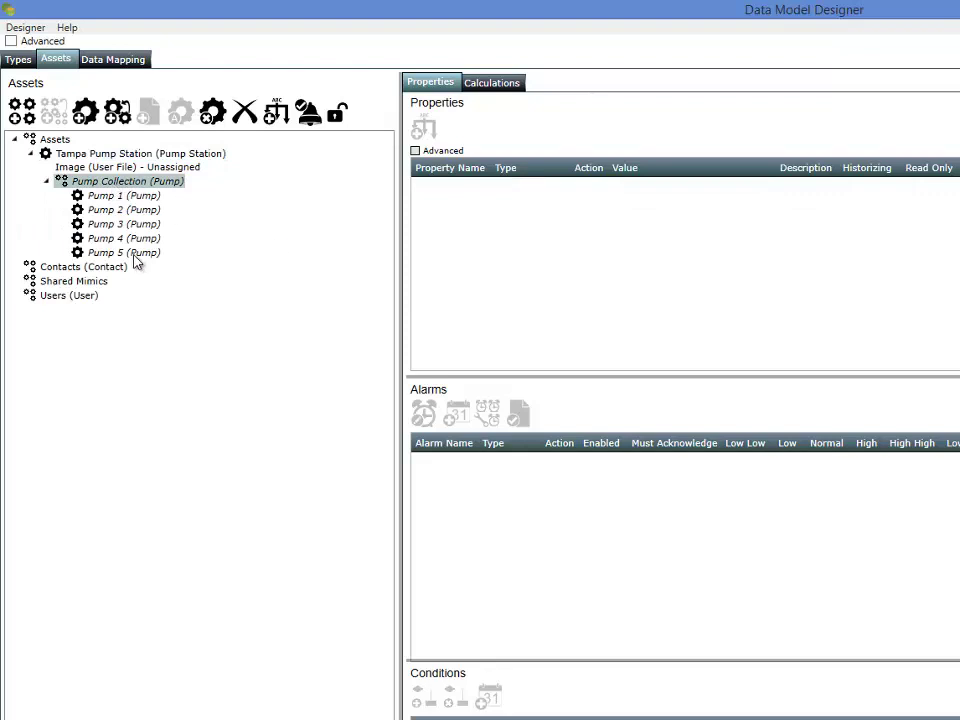
left_click(88, 112)
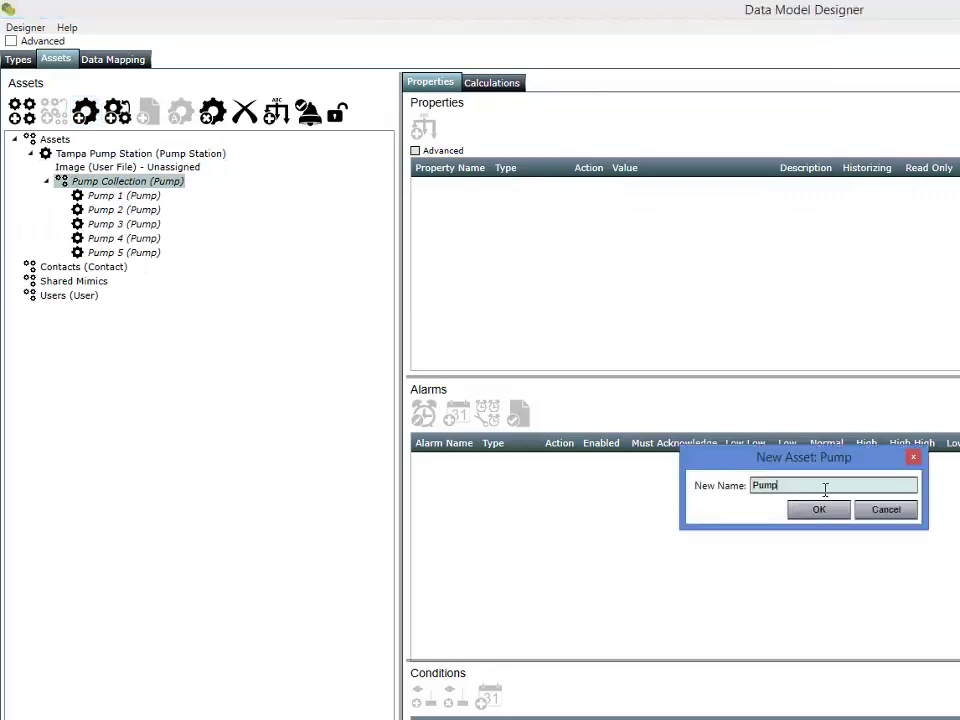
type("6")
left_click(815, 509)
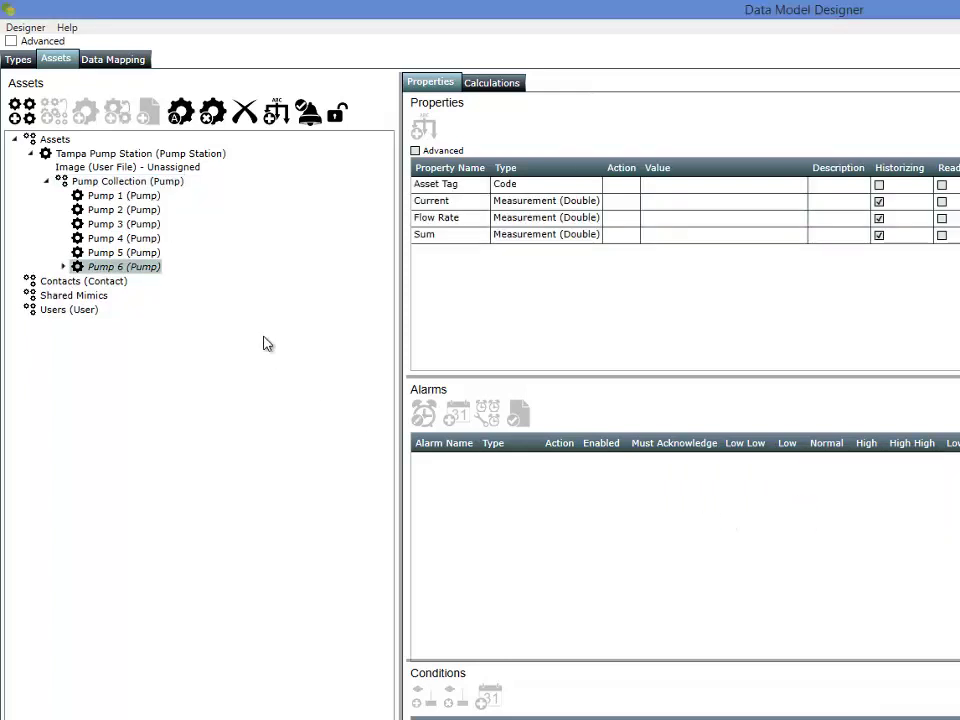
Inspect Pump 1's Current property, its Level Alarm and the Add calculation parameters
left_click(152, 199)
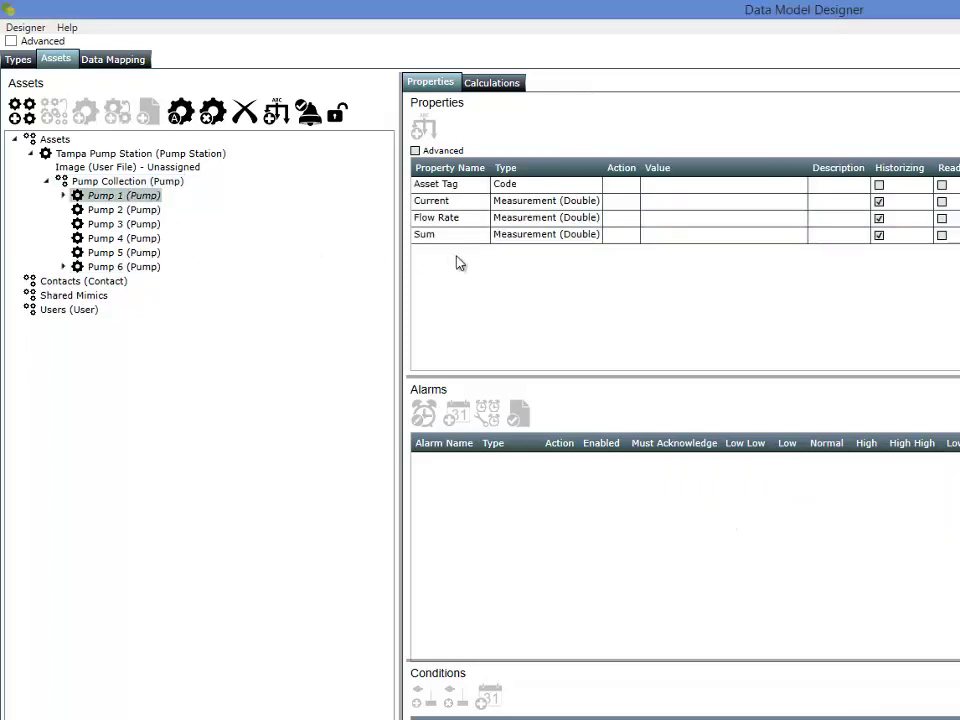
left_click(441, 200)
left_click(478, 460)
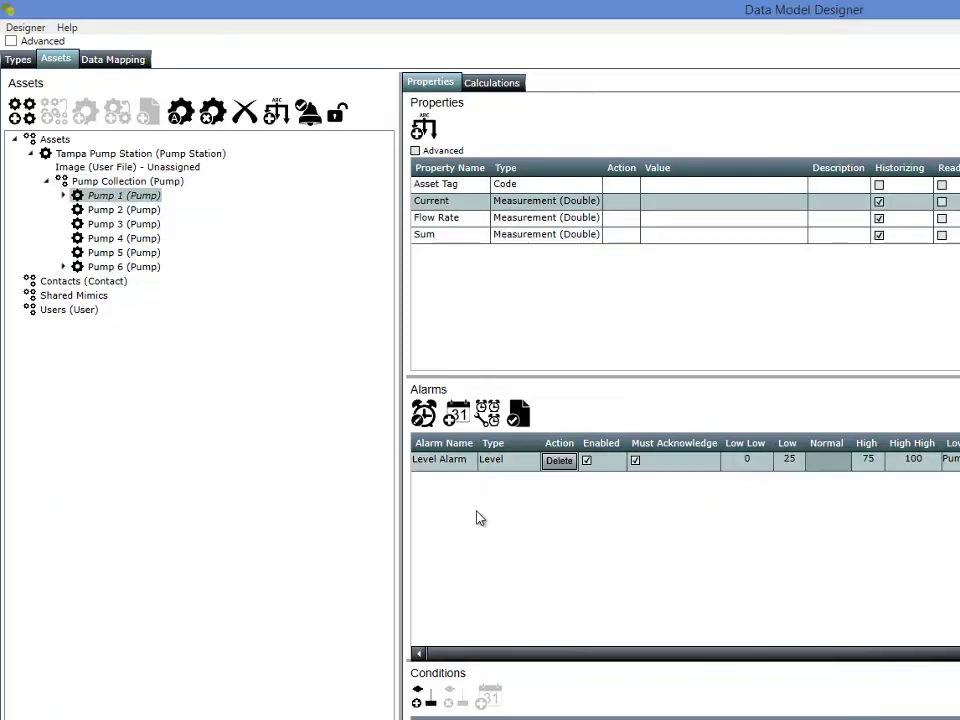
left_click(491, 84)
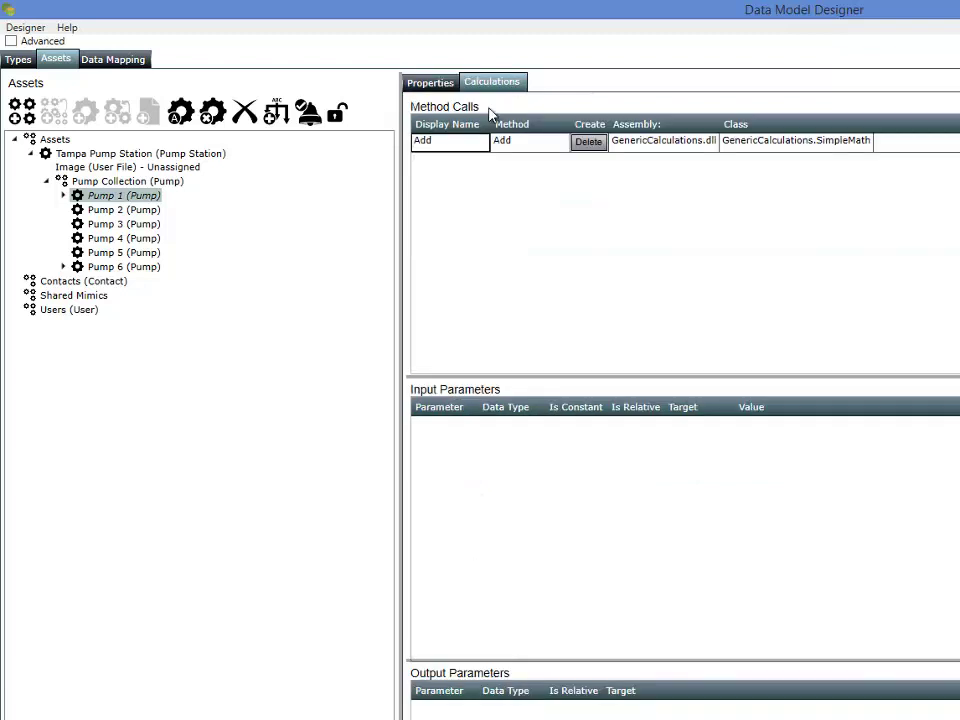
left_click(451, 145)
Return to Pump 1's Properties tab, widen the panel, and open Data Mapping
left_click(430, 82)
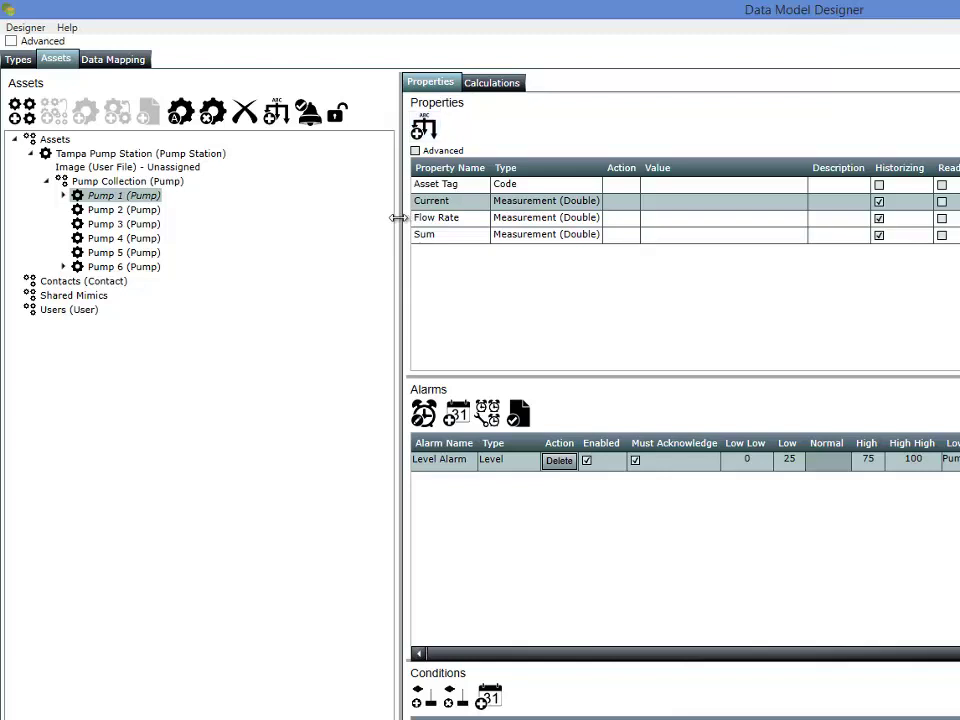
left_click_drag(398, 217, 370, 219)
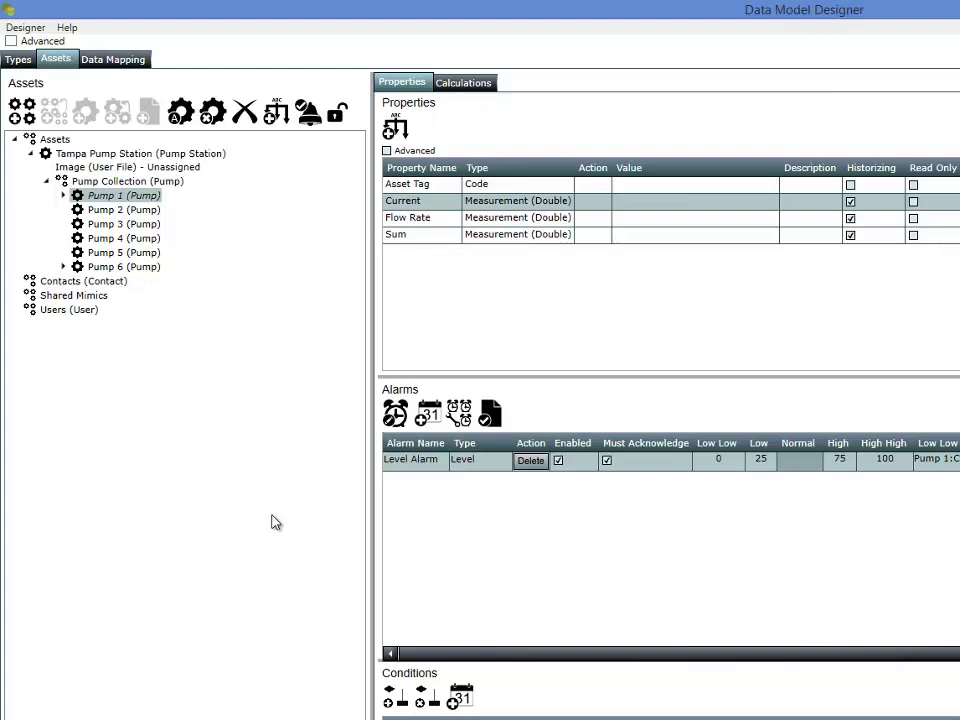
left_click(113, 59)
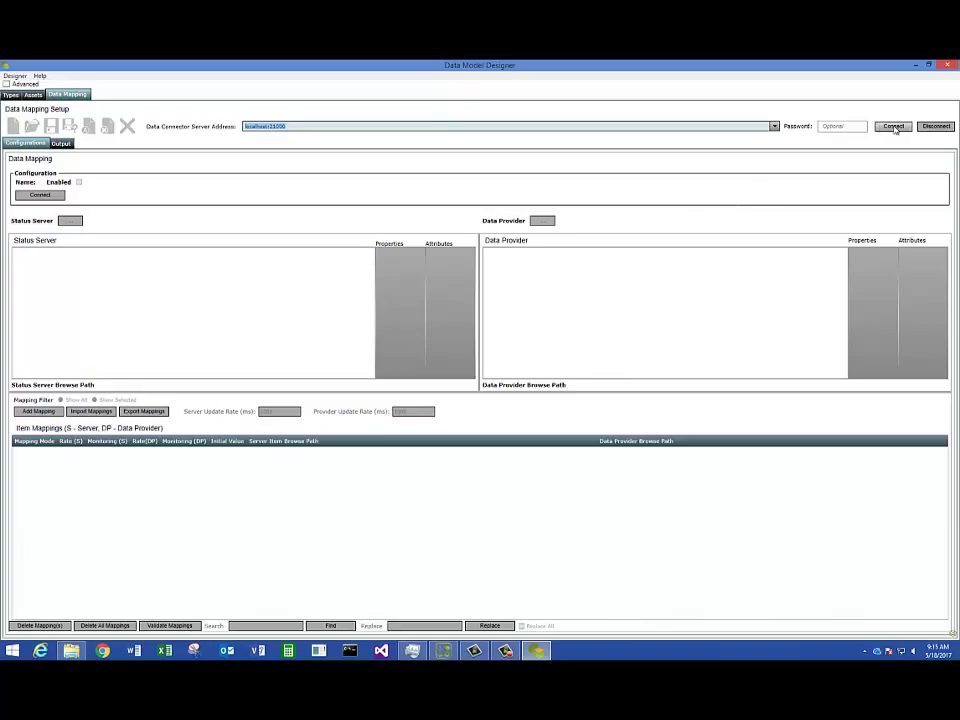
Connect to the data connector server and create a new mapping configuration named Pumps
left_click(894, 127)
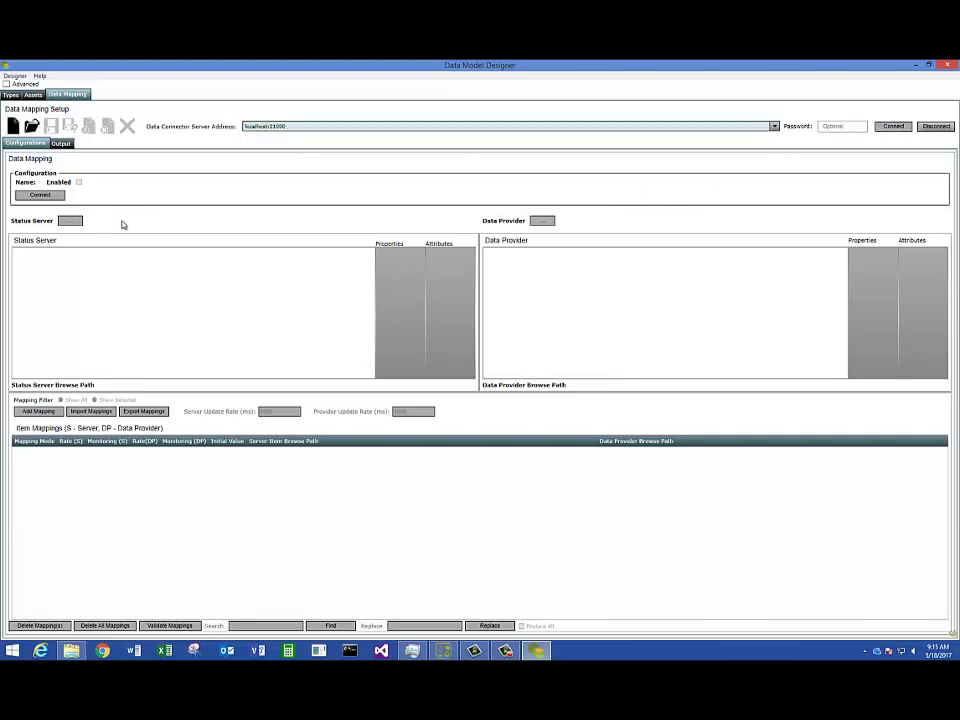
left_click(13, 126)
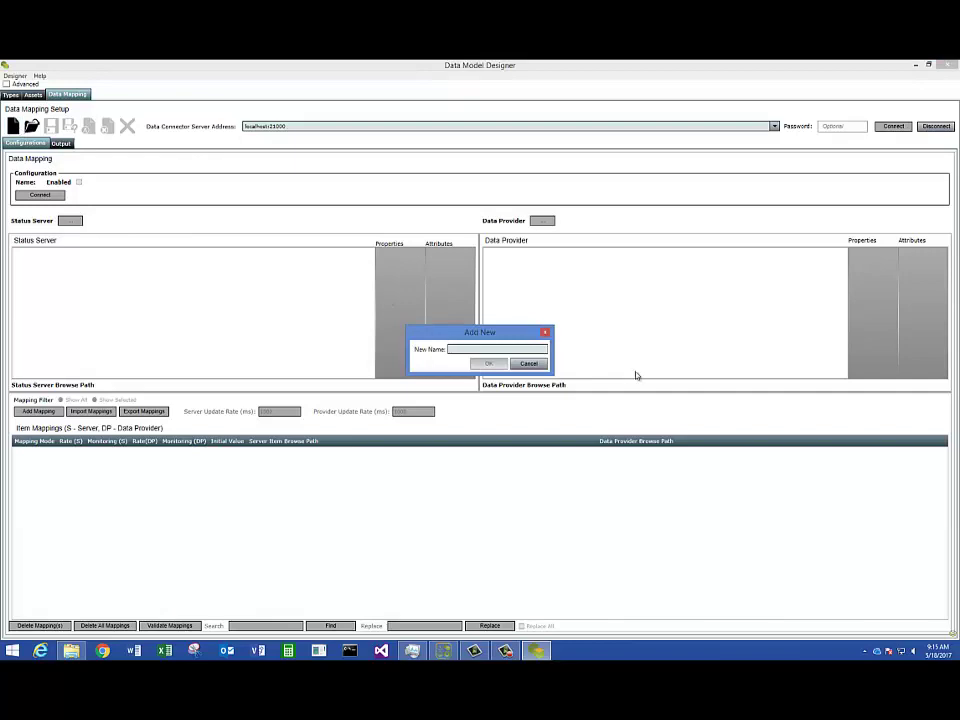
type("Pumps")
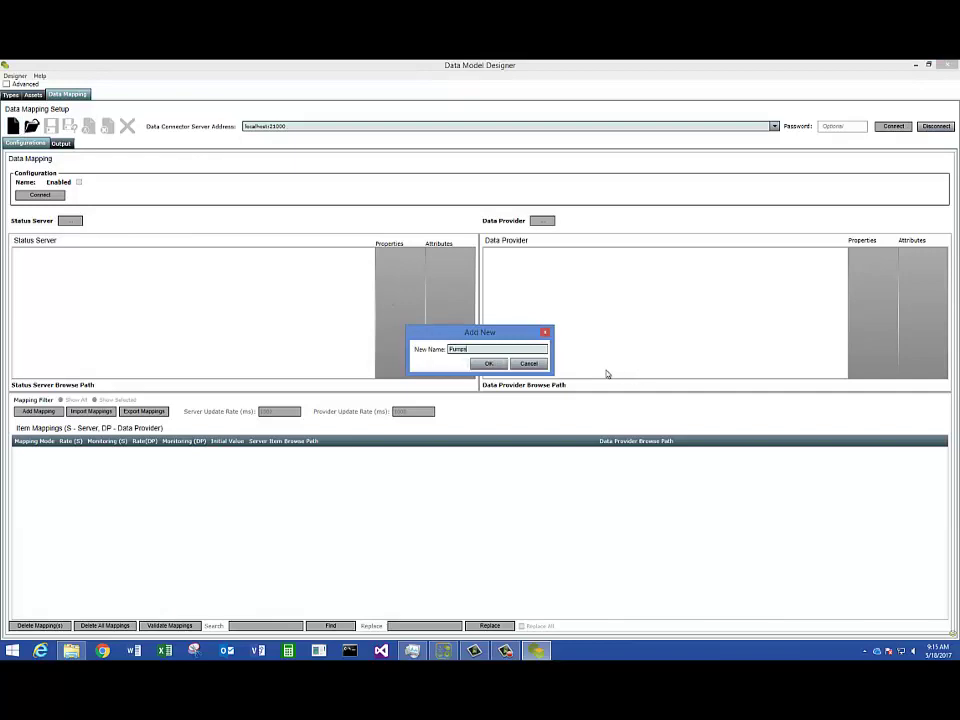
left_click(489, 363)
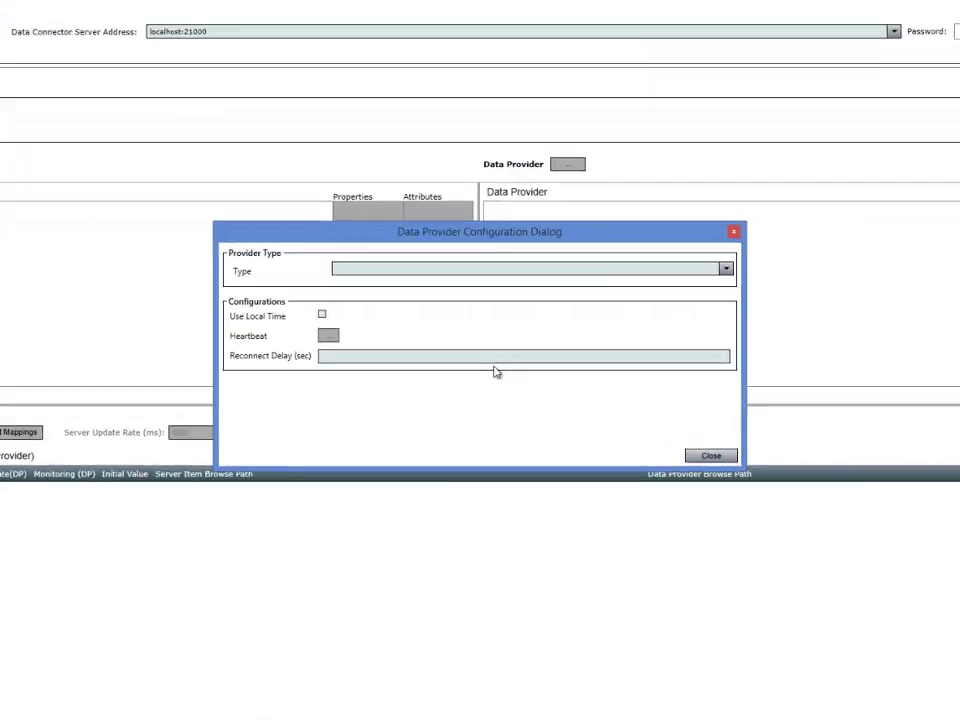
Set the data provider type to OPCDA Client
left_click(596, 253)
scroll(490, 440, "down", 3)
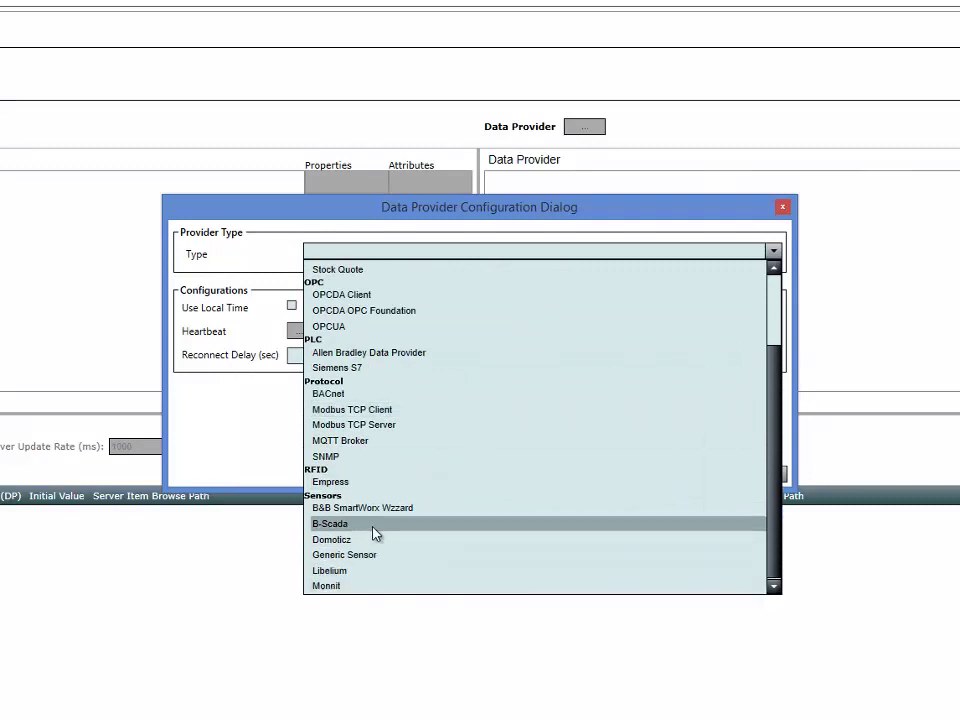
scroll(375, 527, "up", 1)
scroll(362, 450, "up", 2)
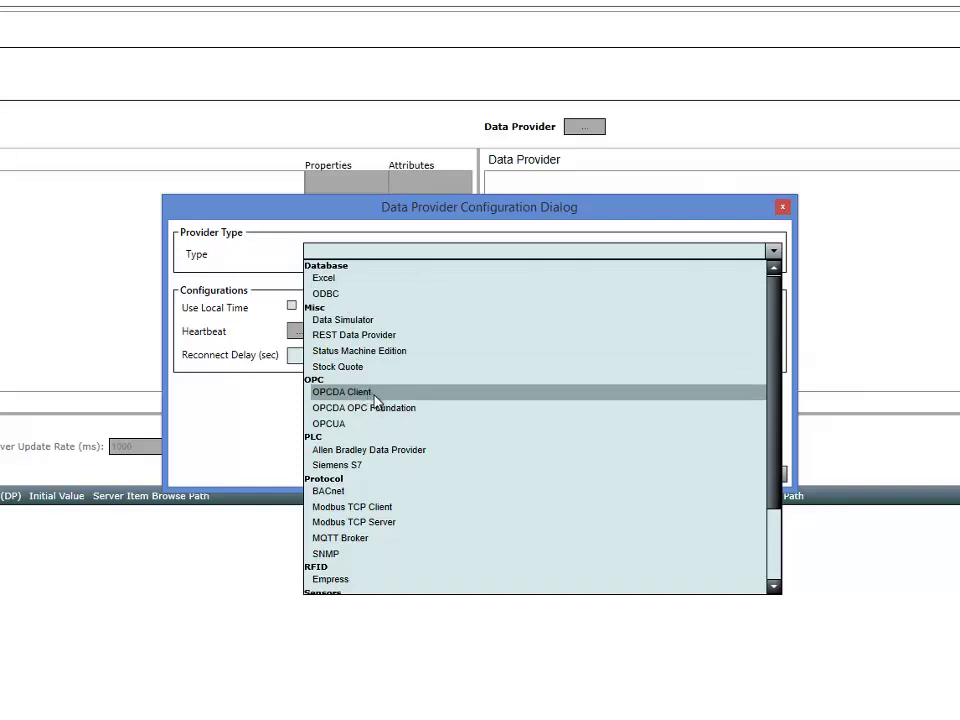
left_click(370, 396)
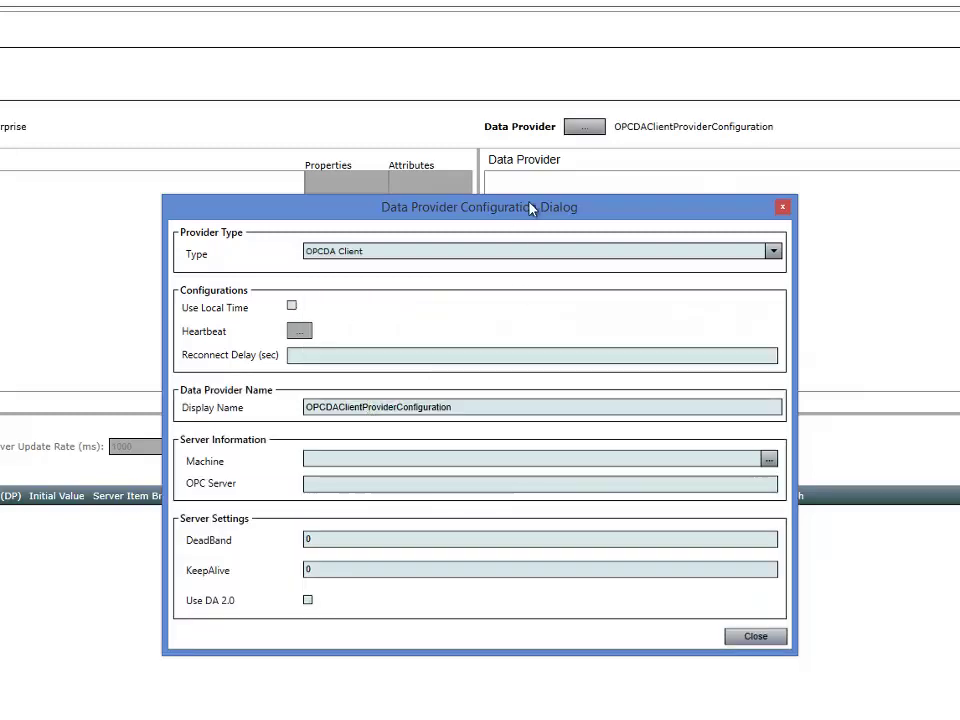
left_click_drag(529, 208, 567, 181)
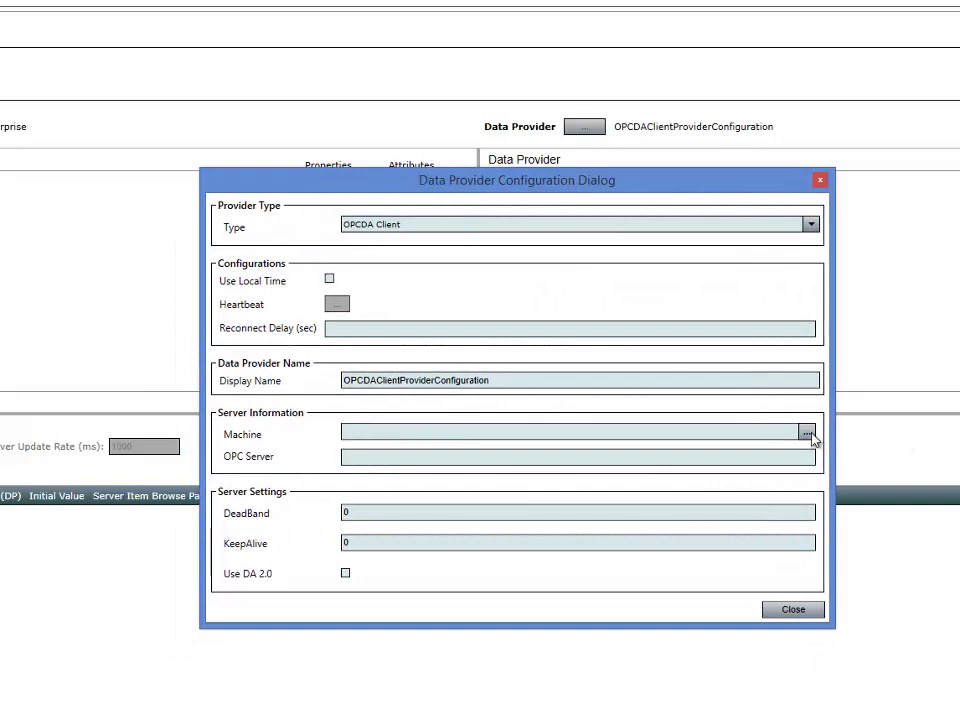
Select the local Graybox.Simulator.1 OPC server and close the provider dialog
left_click(807, 434)
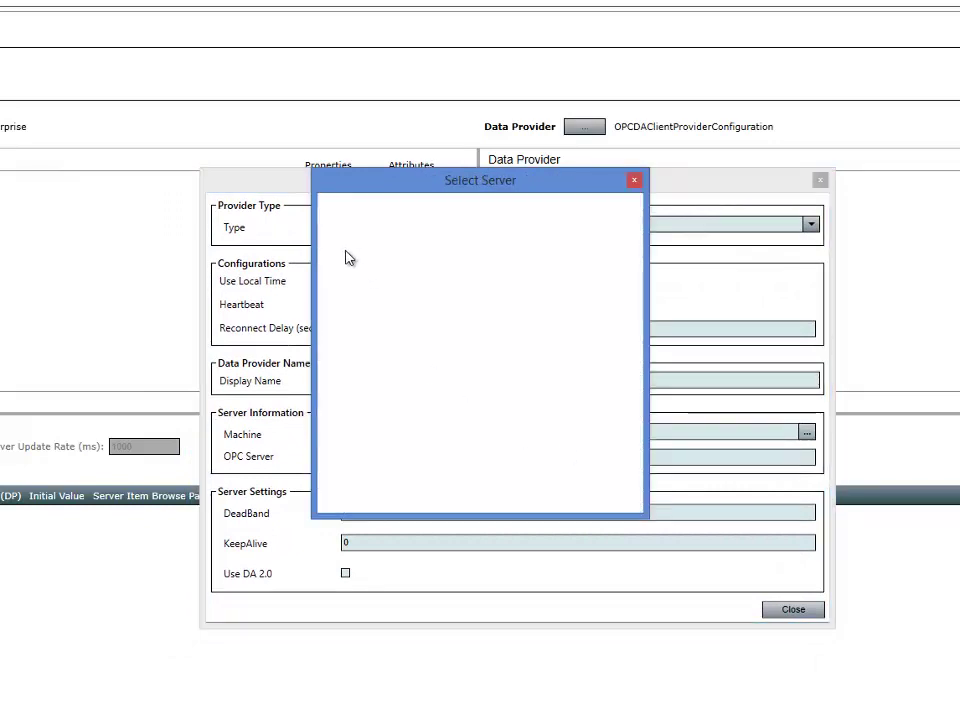
left_click(332, 204)
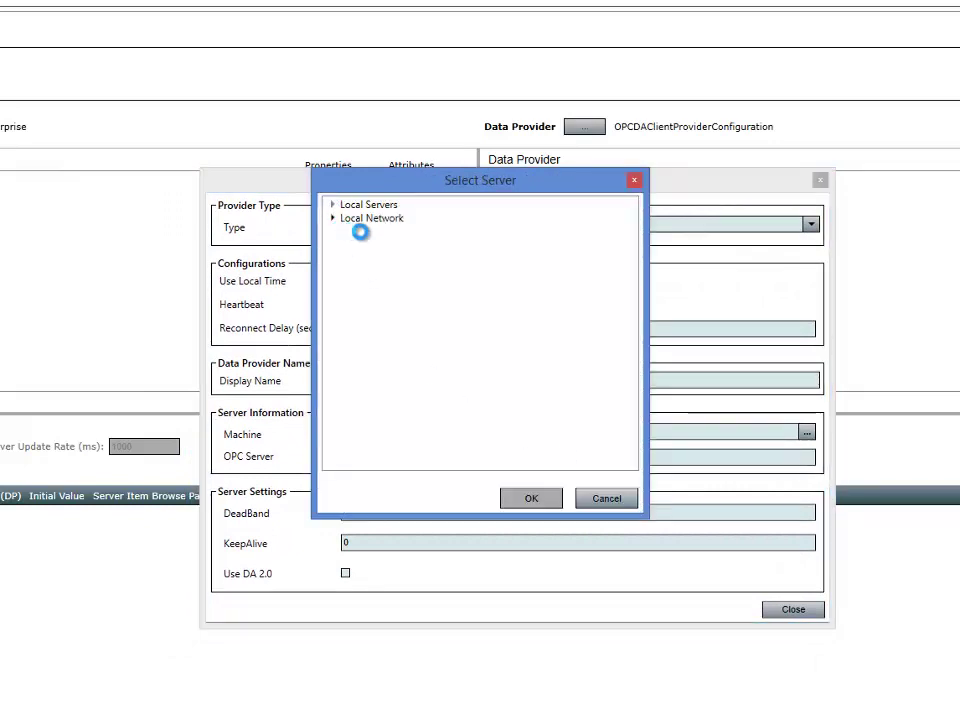
left_click(400, 222)
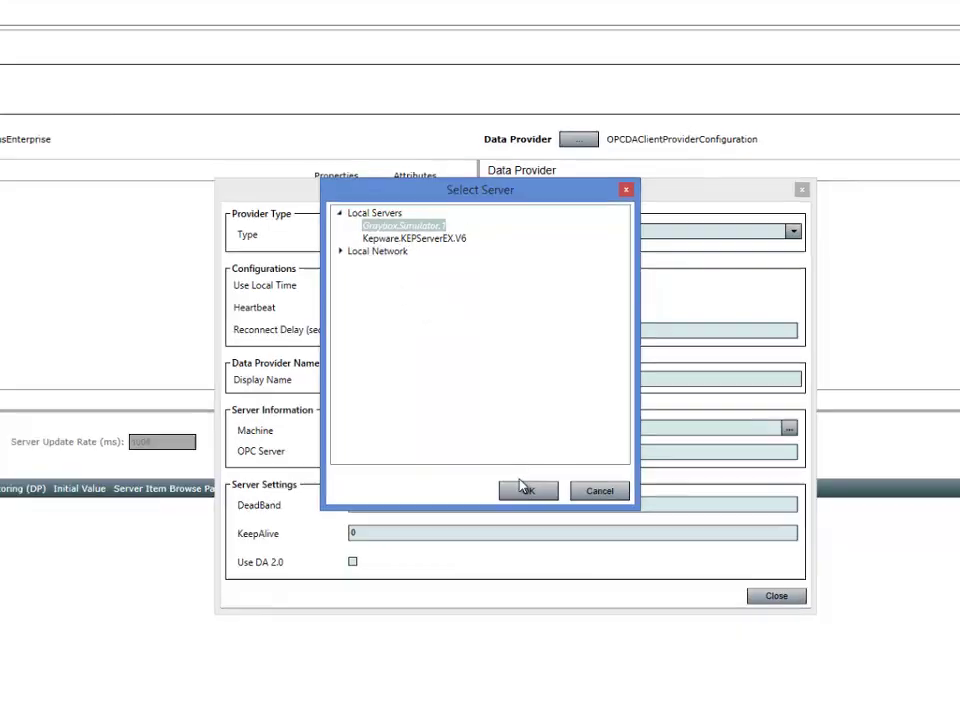
left_click(521, 488)
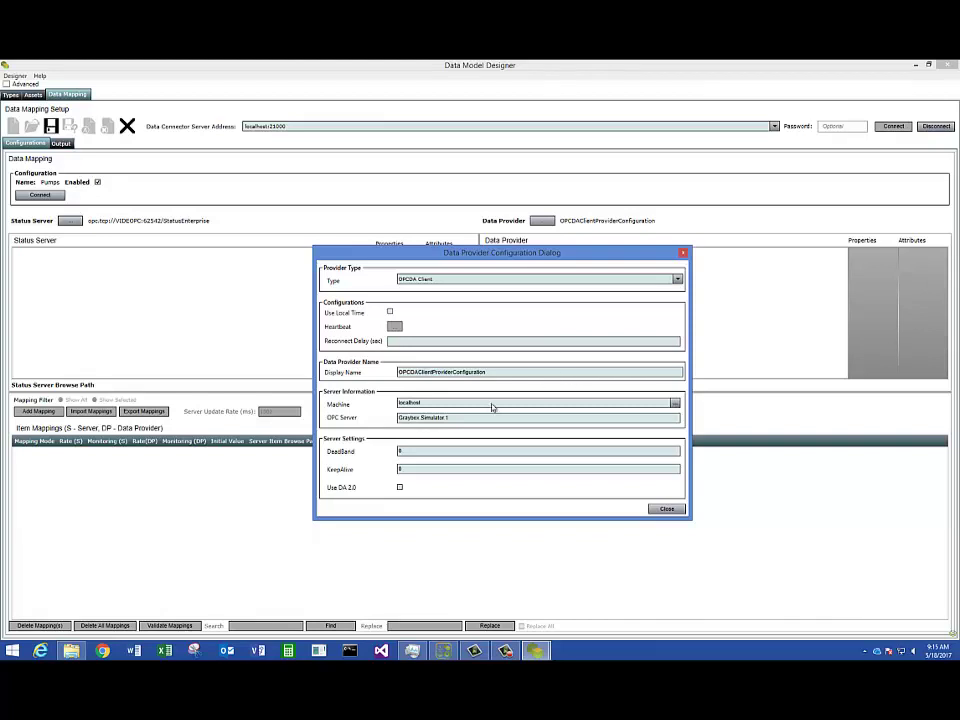
left_click(666, 508)
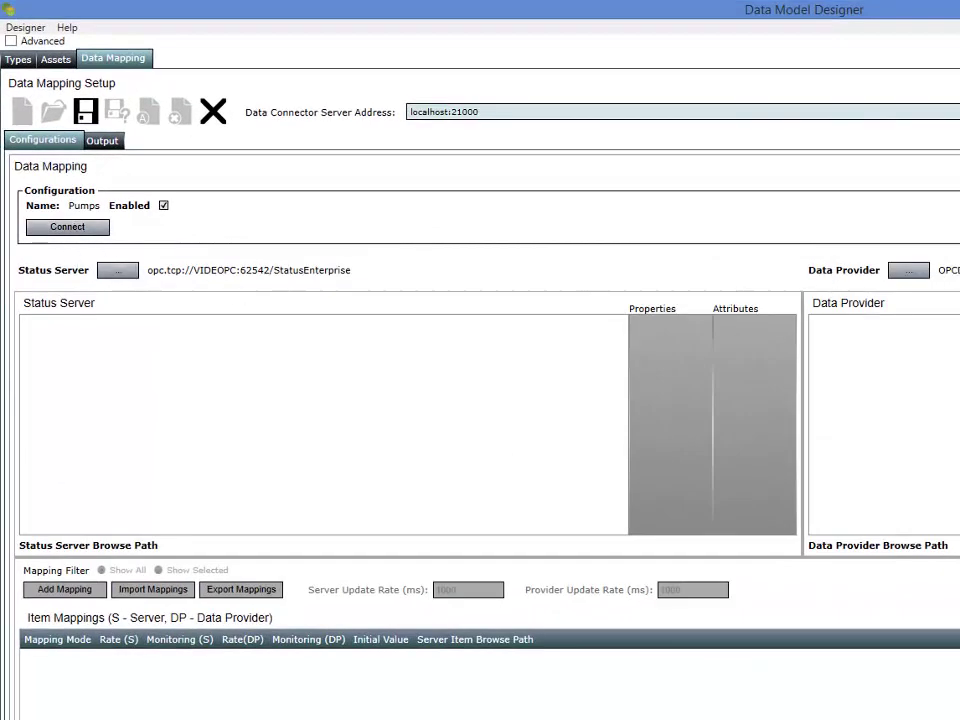
Connect the mapping and expand Assets > Tampa Pump Station > Pump Collection to Pump 1
left_click(70, 227)
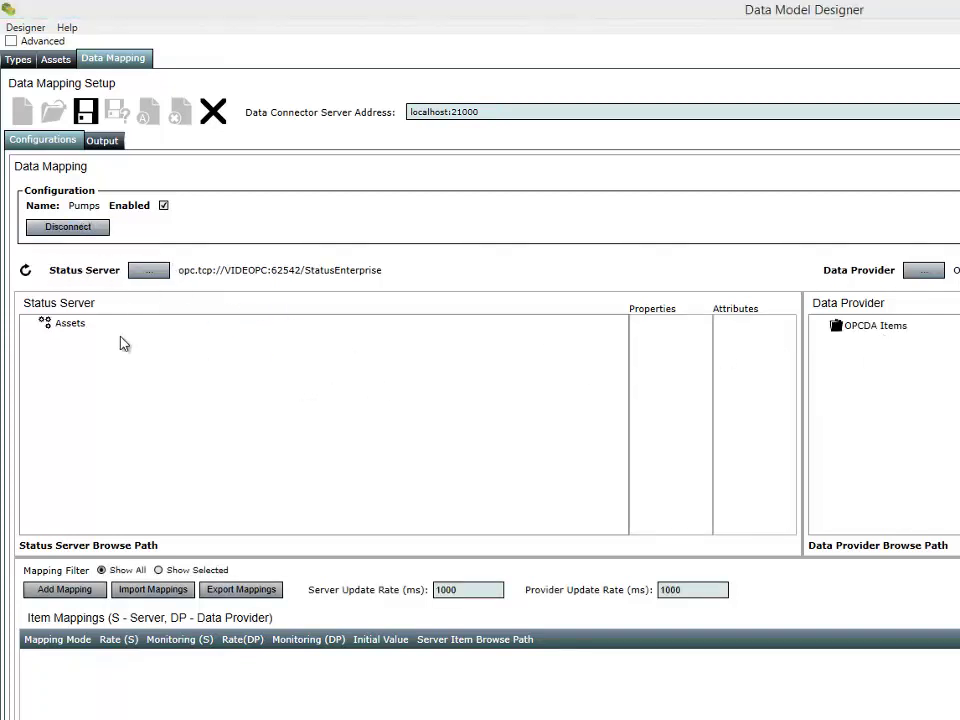
double_click(72, 324)
double_click(88, 338)
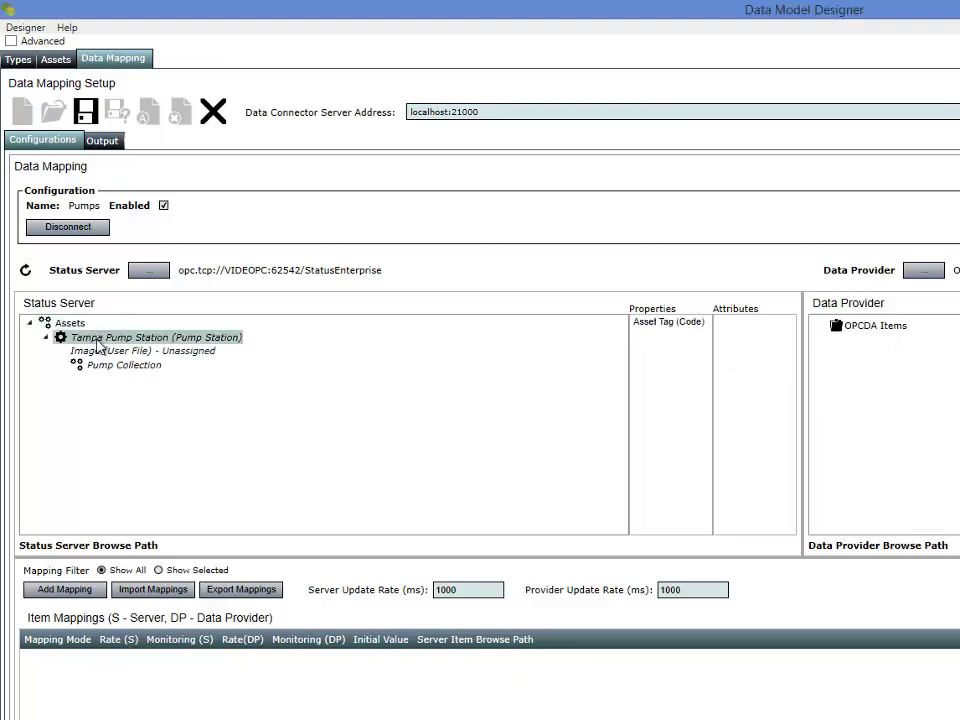
double_click(148, 366)
left_click(137, 392)
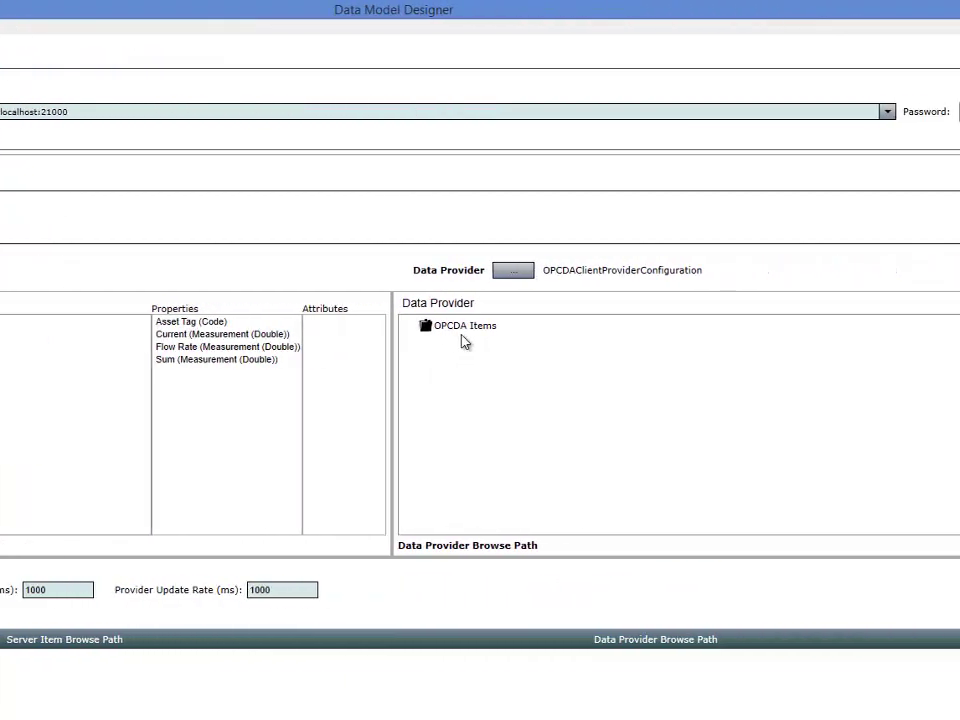
Expand OPCDA Items > numeric and select the saw signal
double_click(488, 330)
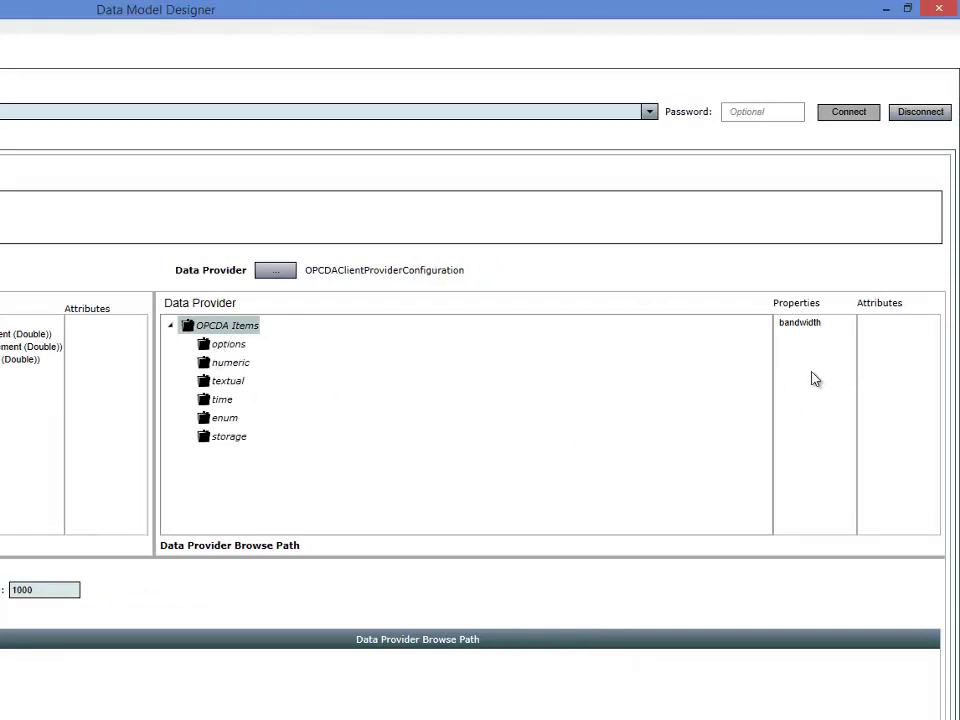
double_click(238, 364)
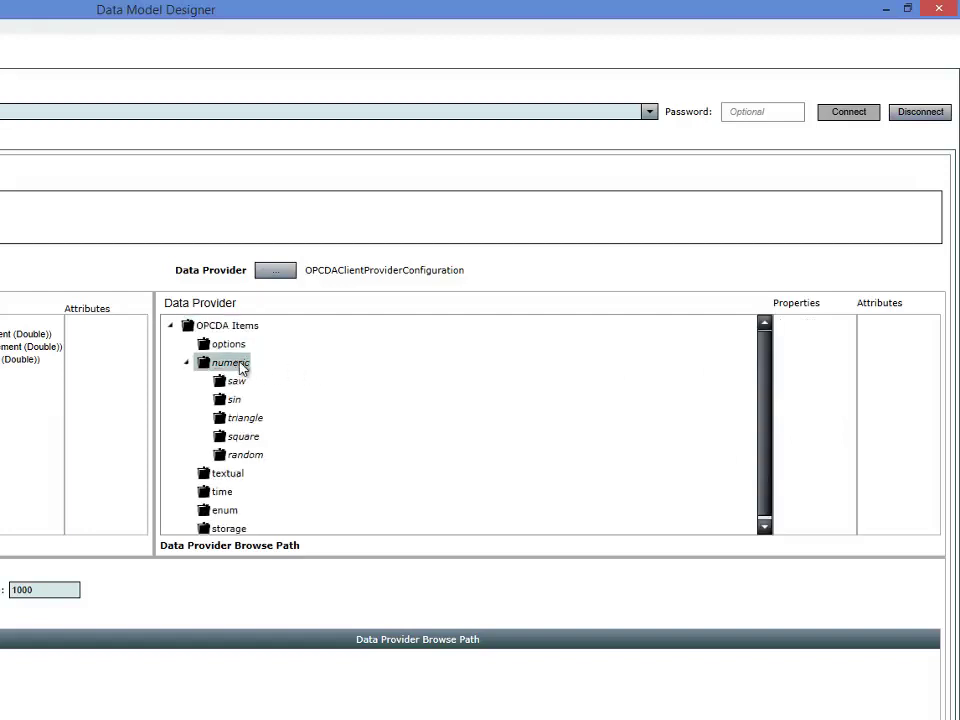
left_click(238, 382)
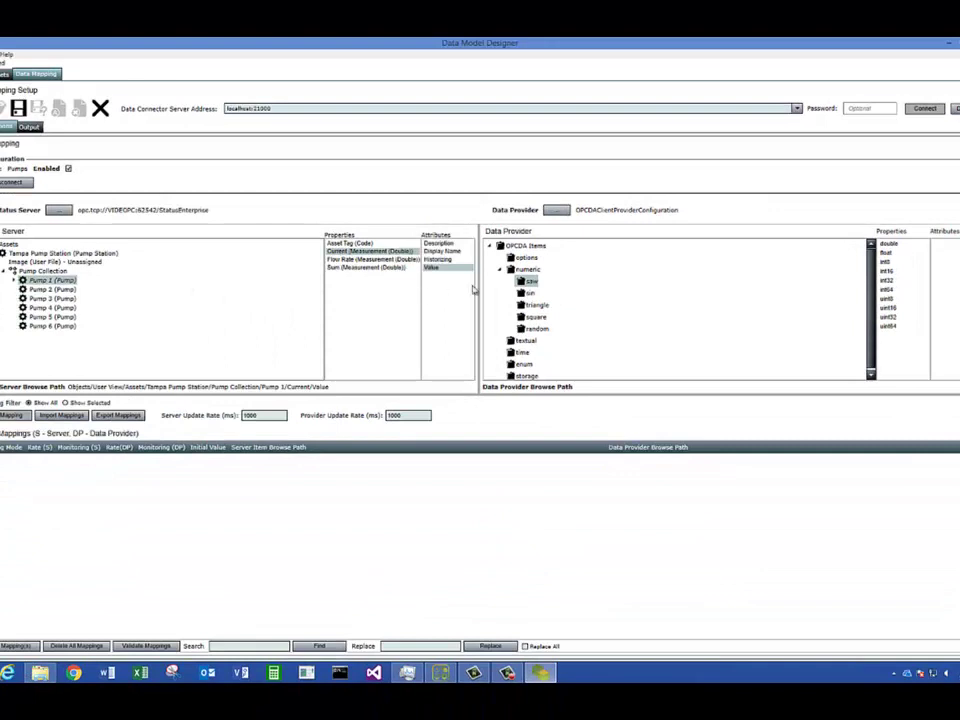
Map Pump 1's Current to numeric.saw.uint8.value
left_click(888, 301)
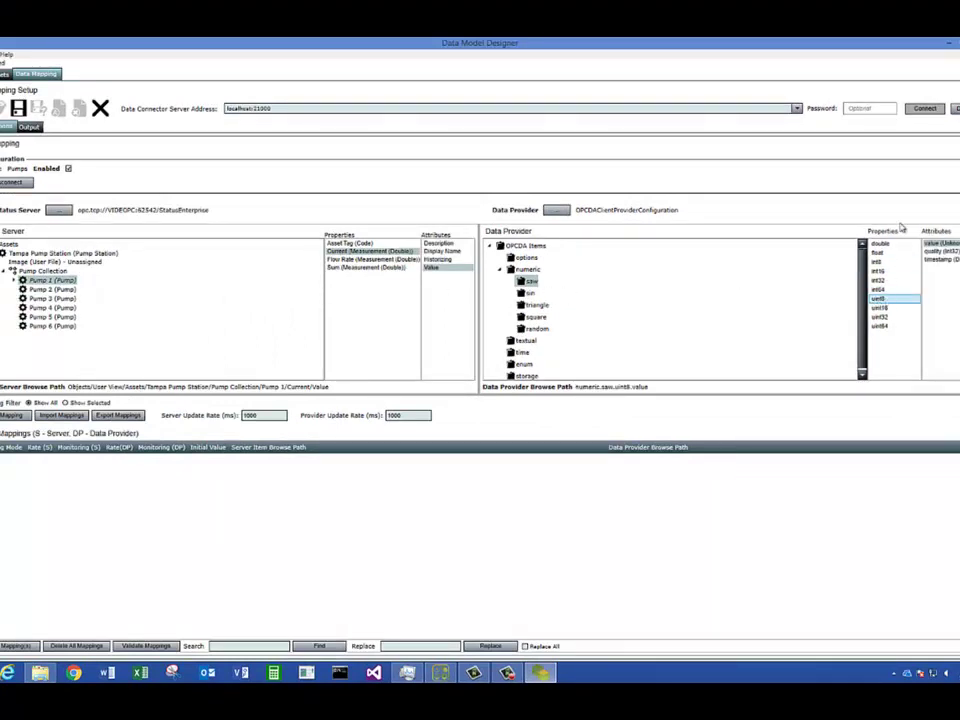
right_click(902, 299)
left_click(928, 307)
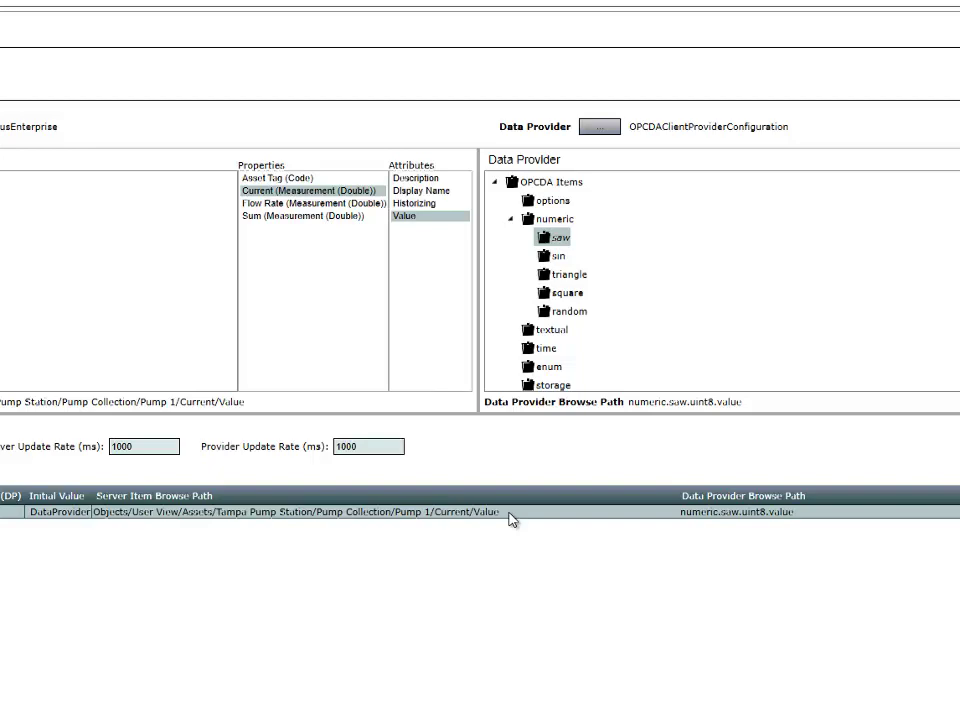
Map Pump 1's Flow Rate to numeric.sin.uint8.value and minimise the designer
left_click(252, 203)
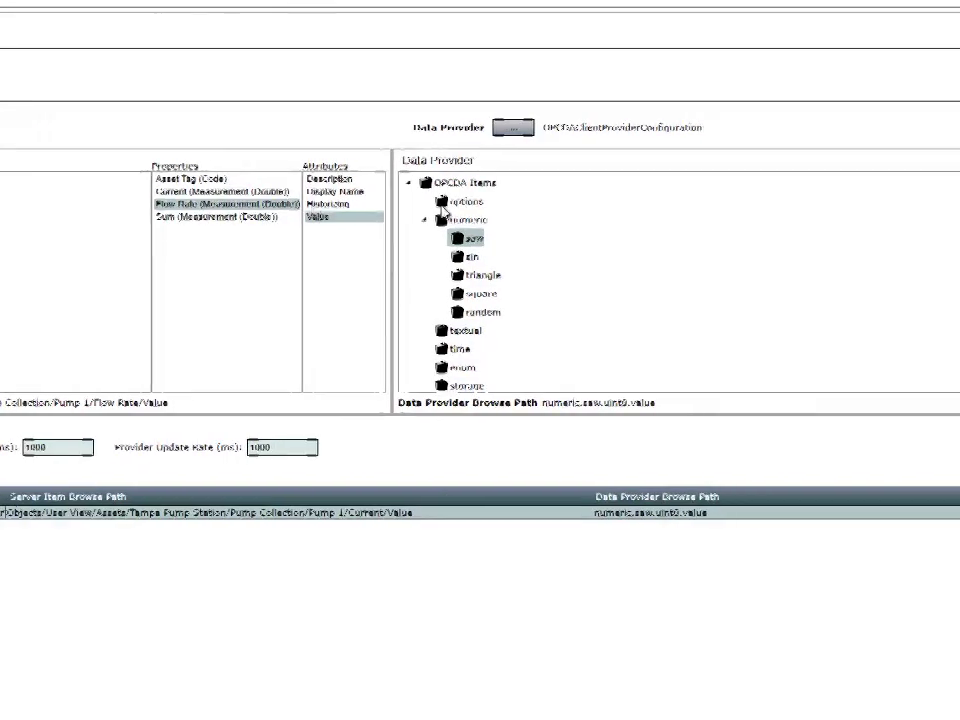
left_click(234, 259)
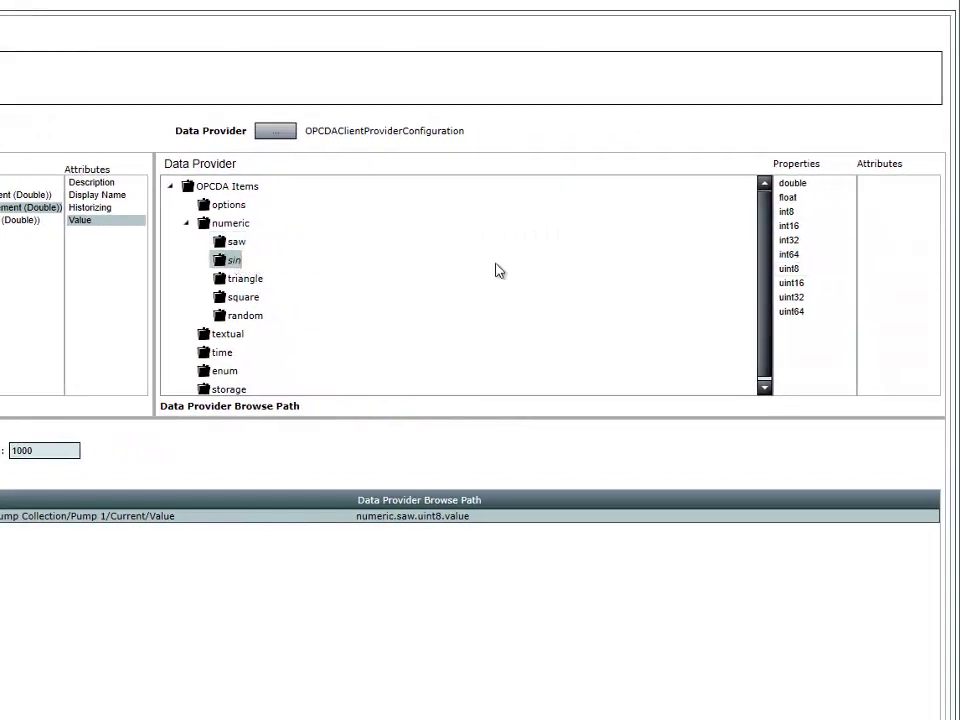
right_click(799, 271)
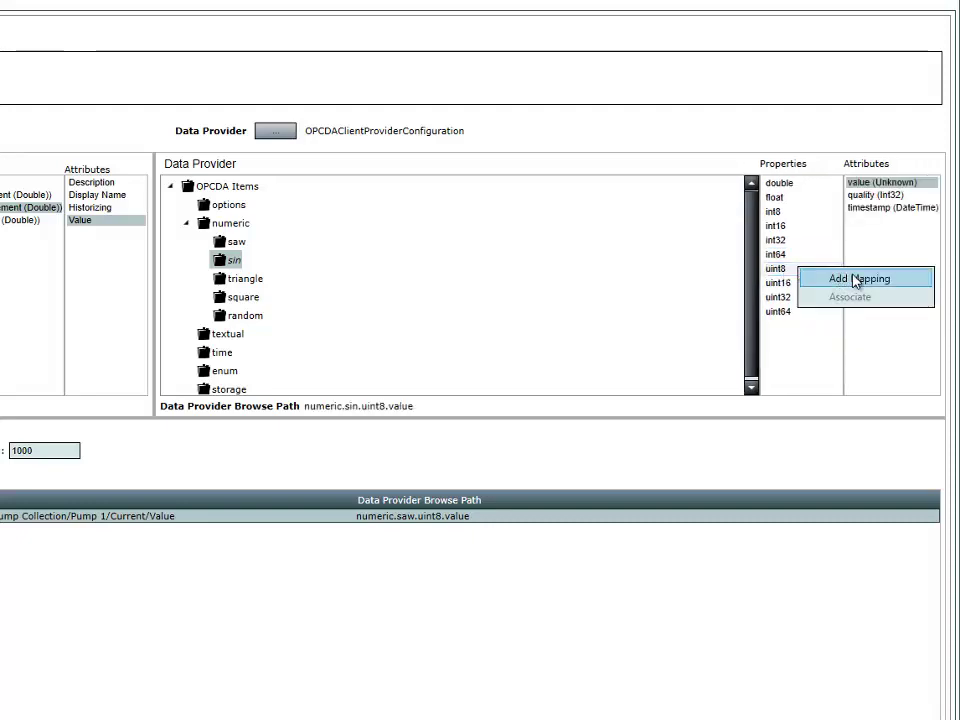
left_click(853, 279)
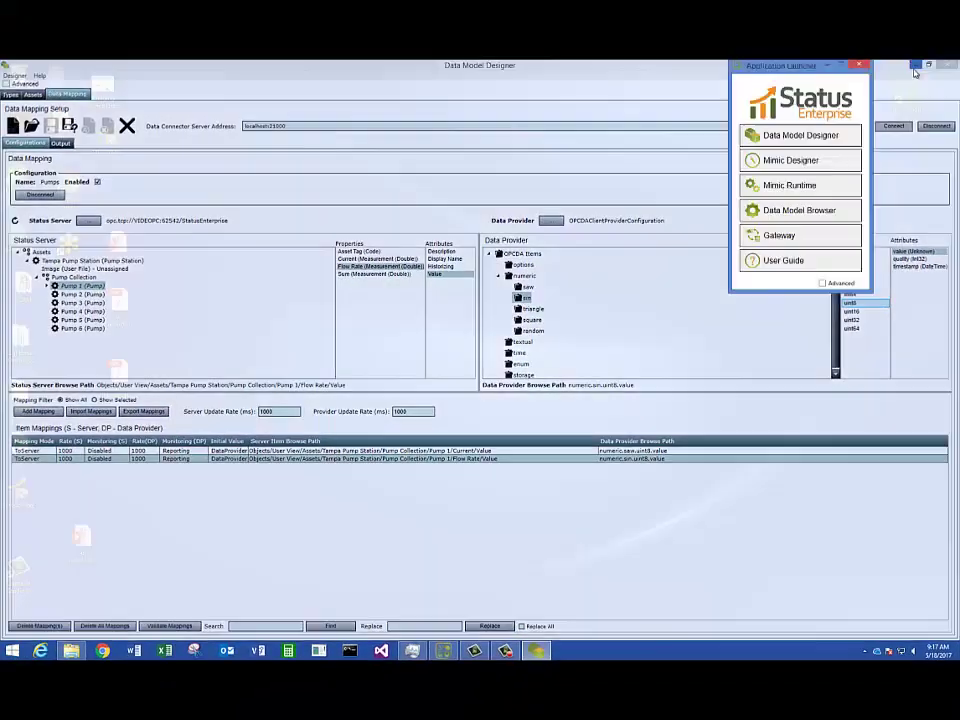
left_click(914, 67)
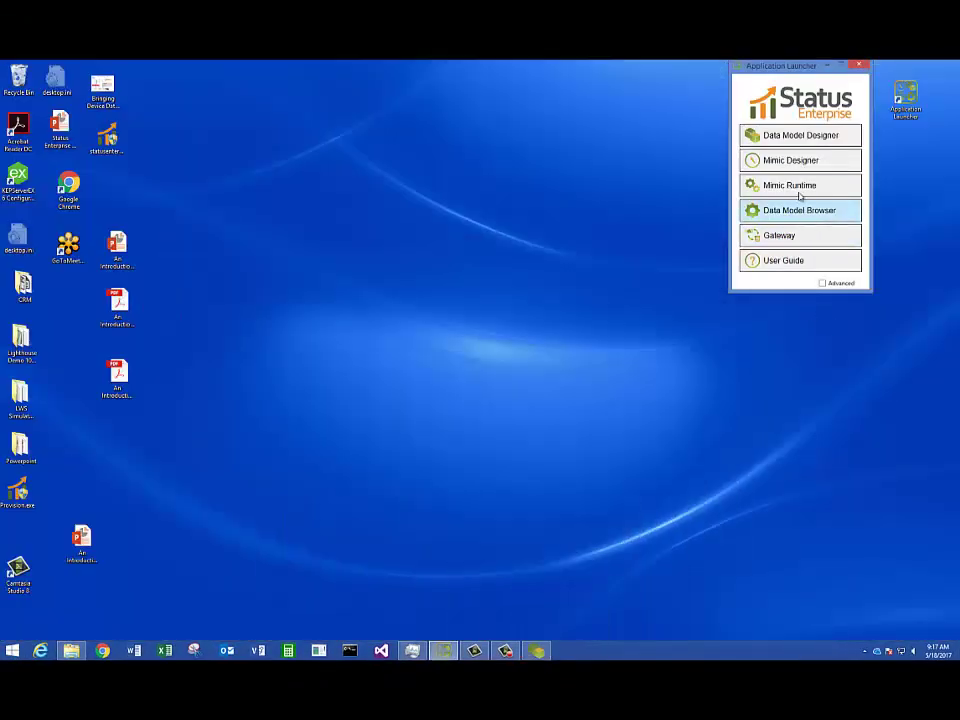
Launch the Data Model Browser from the launcher and connect to the Status Server
left_click_drag(797, 77, 822, 120)
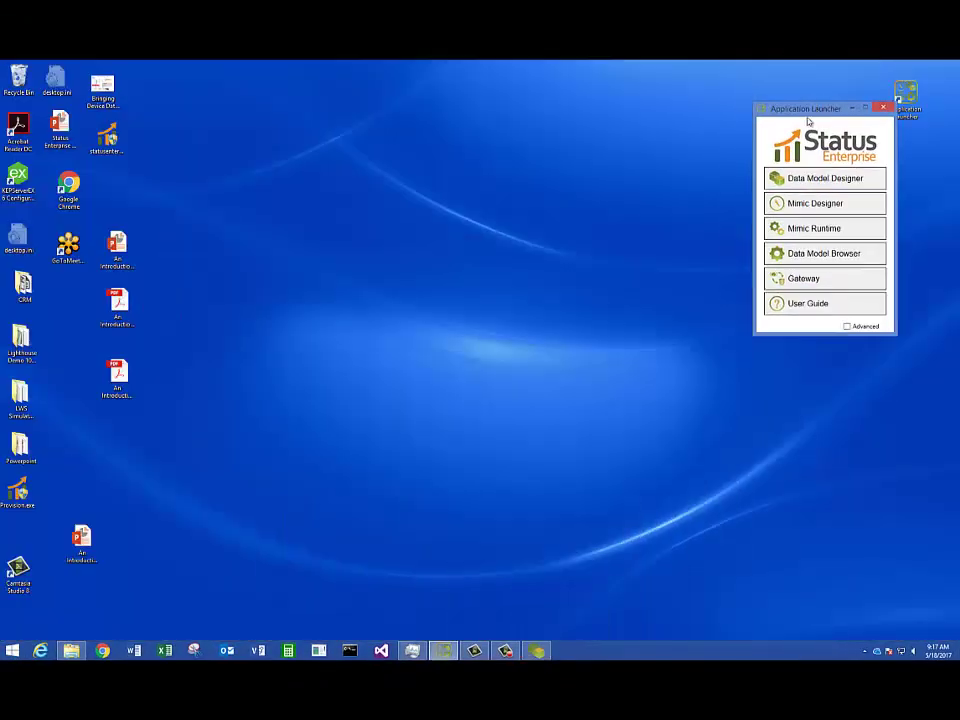
left_click(822, 254)
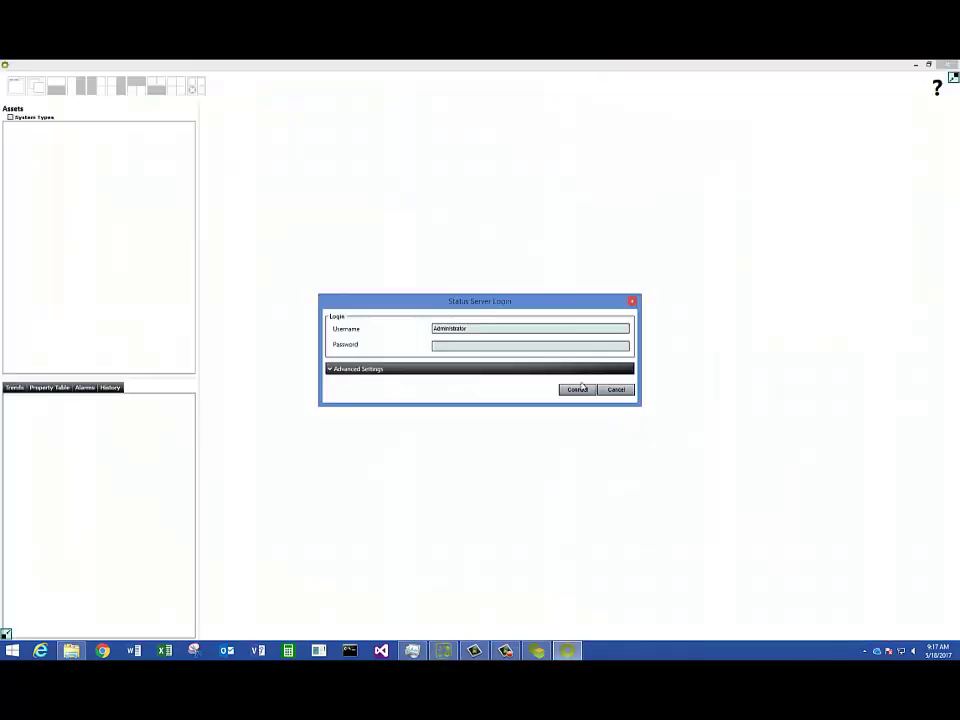
left_click(578, 389)
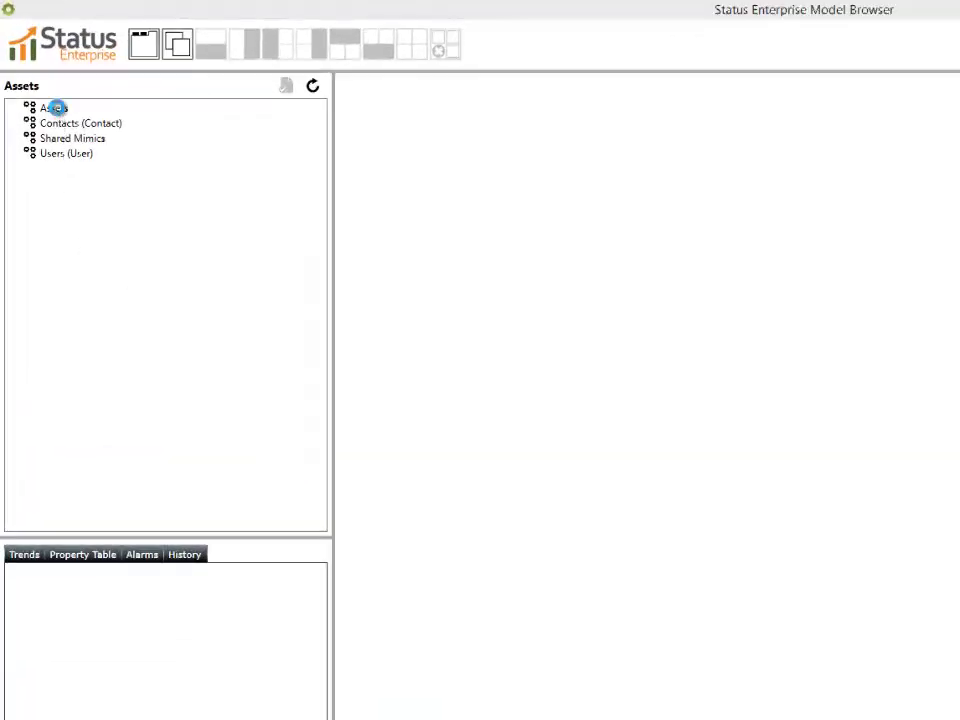
Expand Assets, Tampa Pump Station and Pump Collection, and select Pump 1
double_click(57, 112)
double_click(90, 123)
double_click(103, 155)
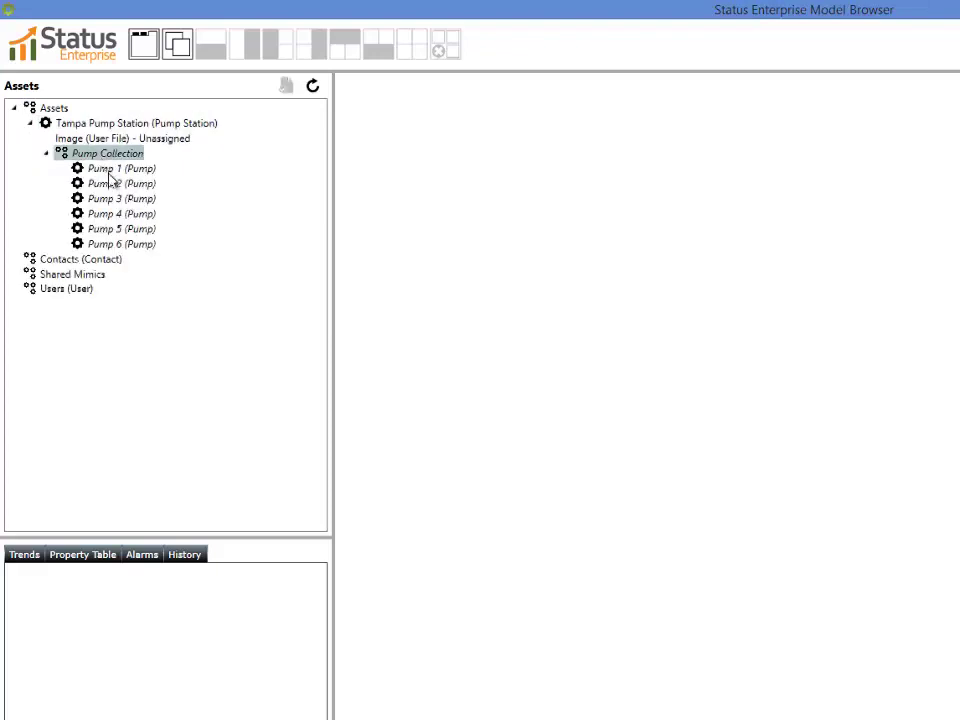
left_click(141, 170)
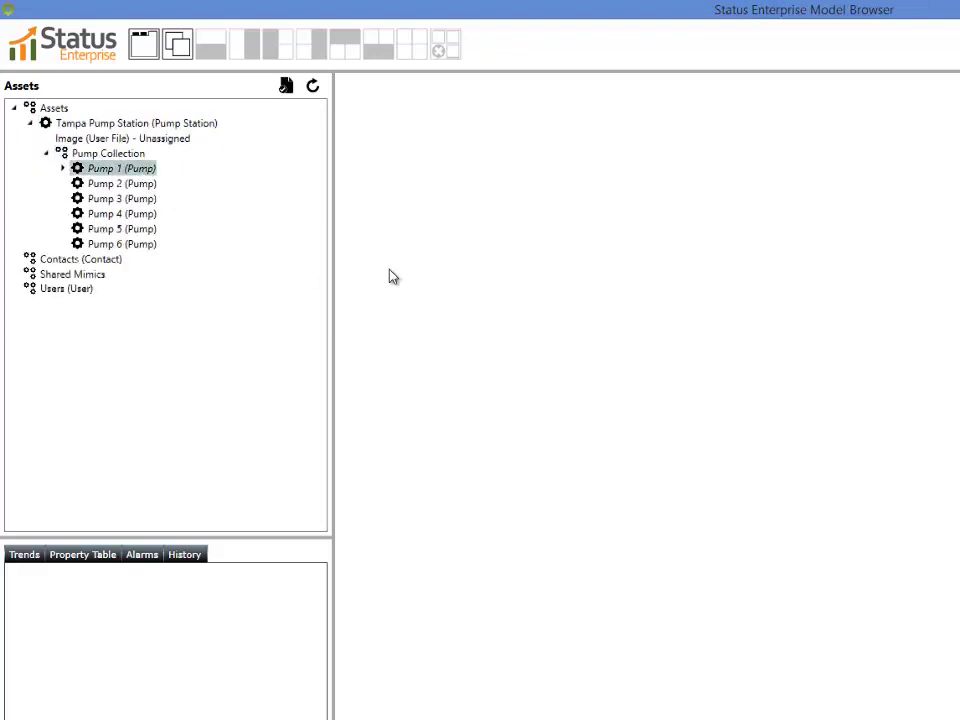
Open Pump 1's property table in a floating window showing live Current, Flow Rate and Sum
left_click(66, 556)
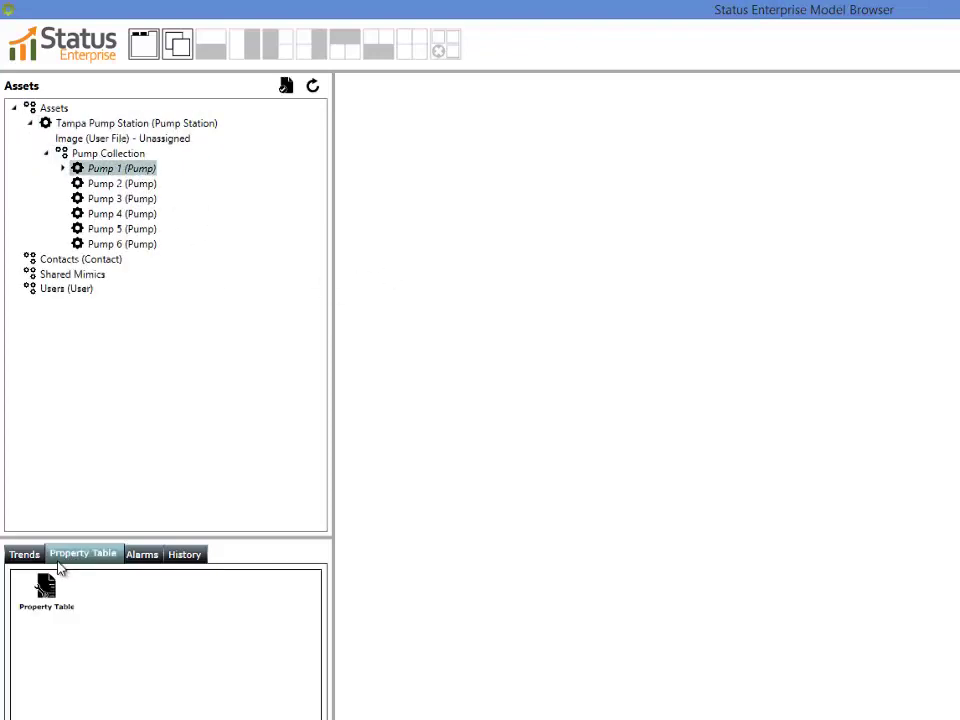
double_click(46, 588)
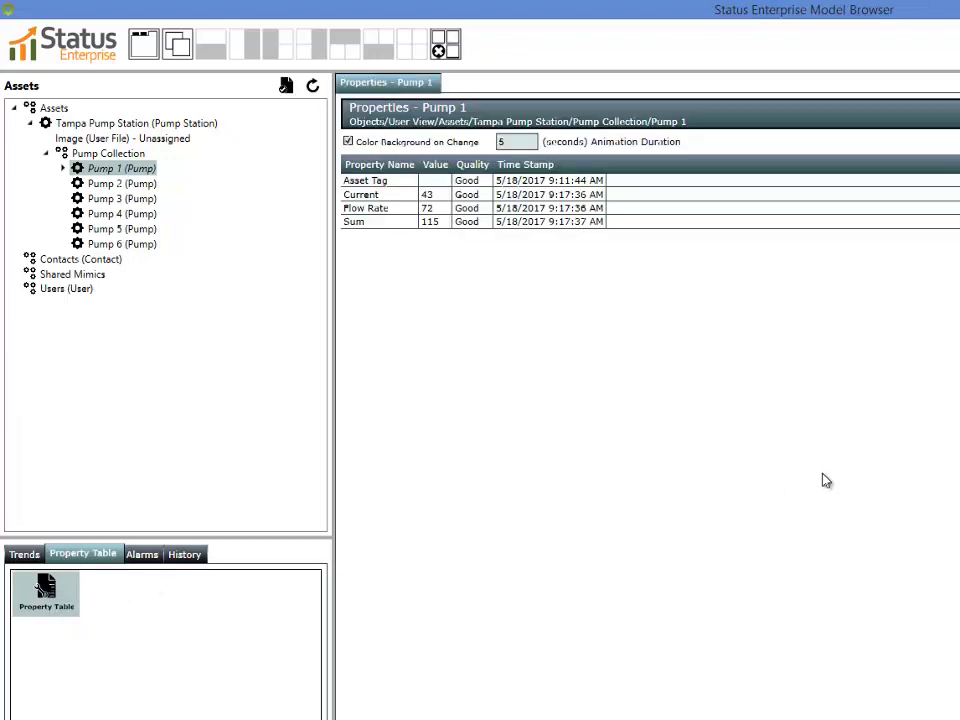
left_click(177, 43)
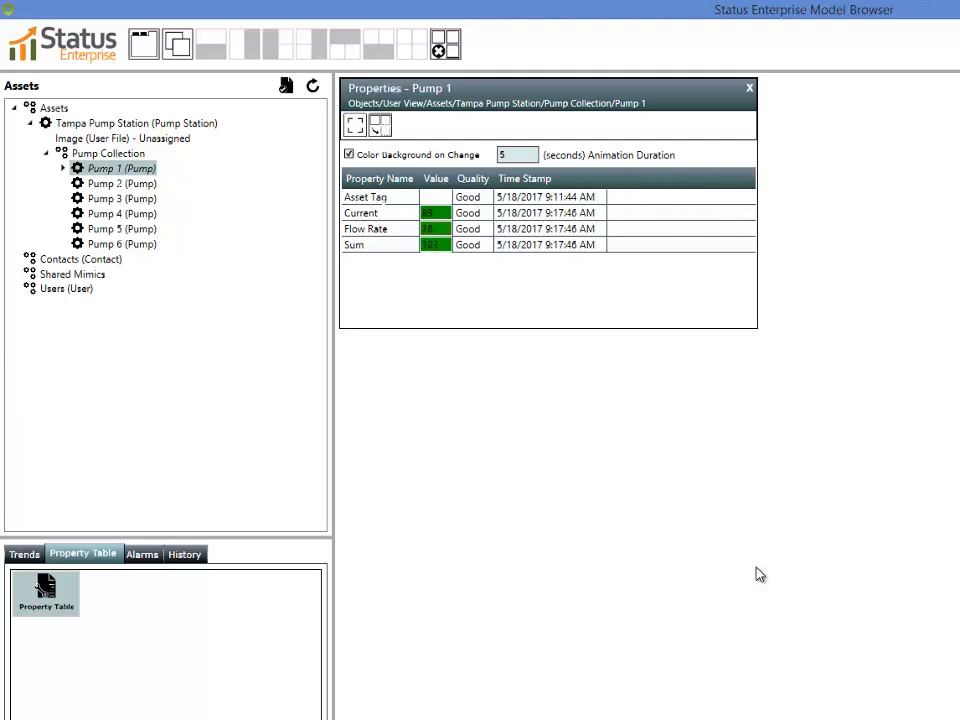
left_click(378, 245)
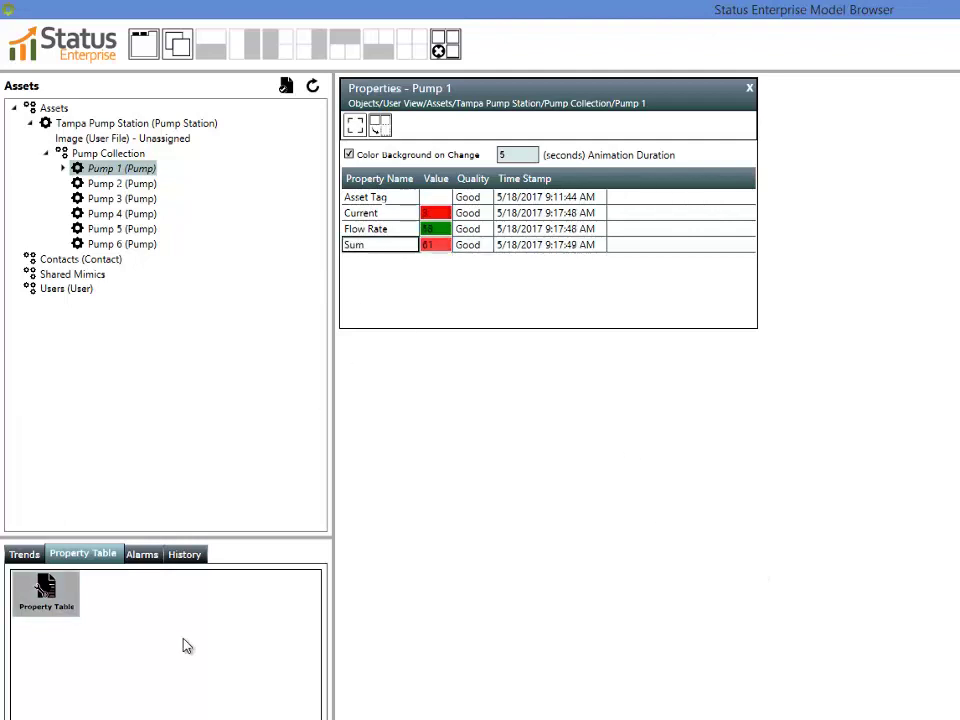
left_click(20, 557)
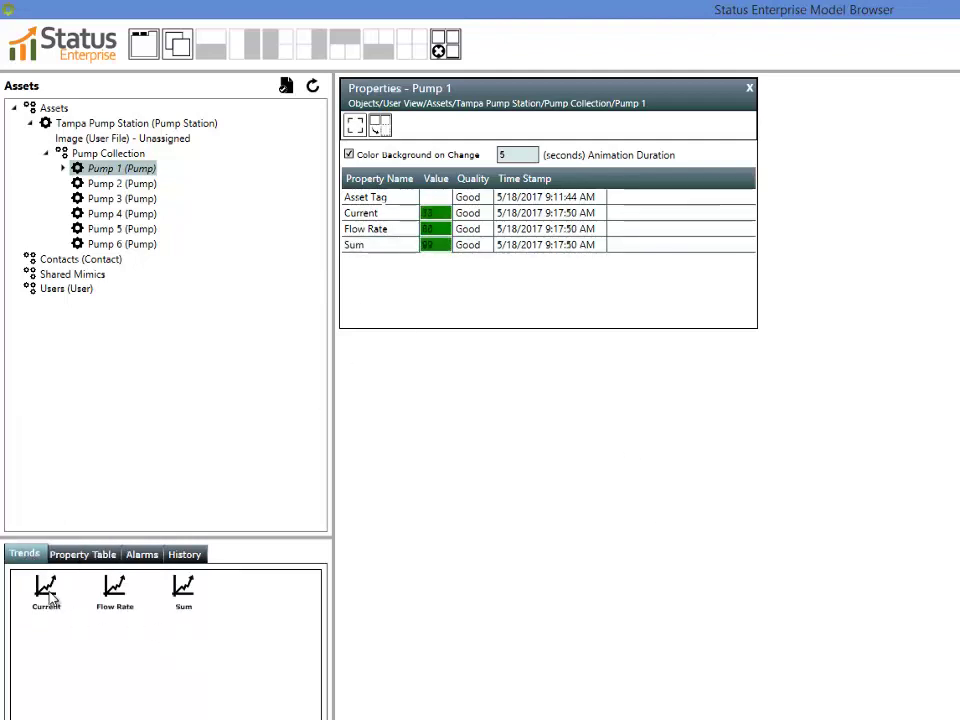
Open a real-time trend of Pump 1's Current, move it right, and zoom out to 208 s
double_click(47, 596)
left_click_drag(767, 336, 958, 585)
left_click_drag(600, 100, 918, 120)
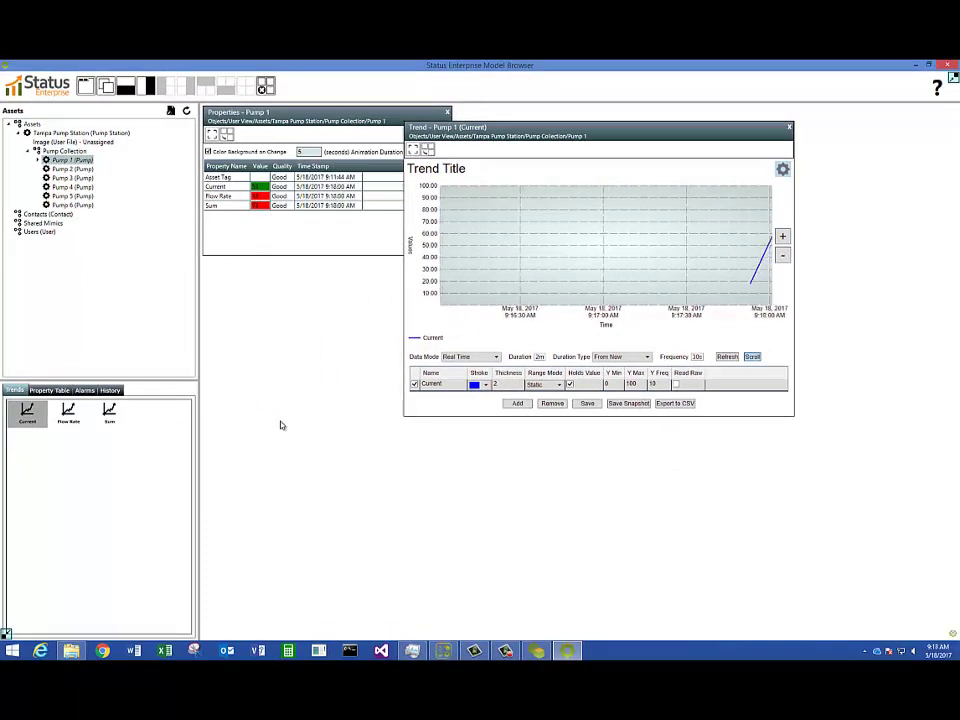
mouse_move(750, 272)
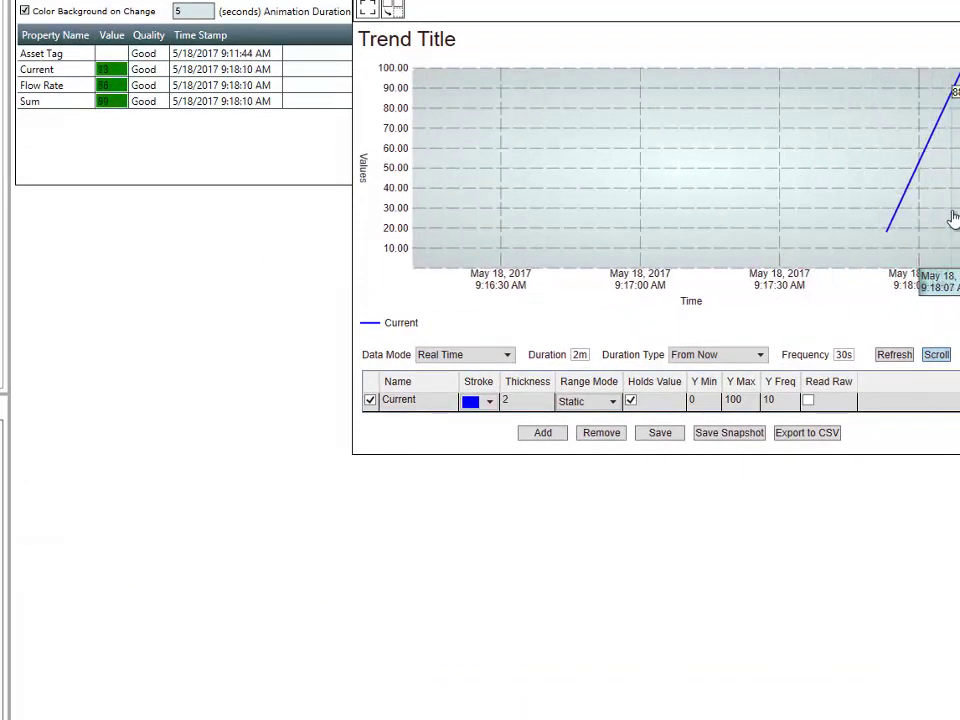
scroll(918, 204, "down", 3)
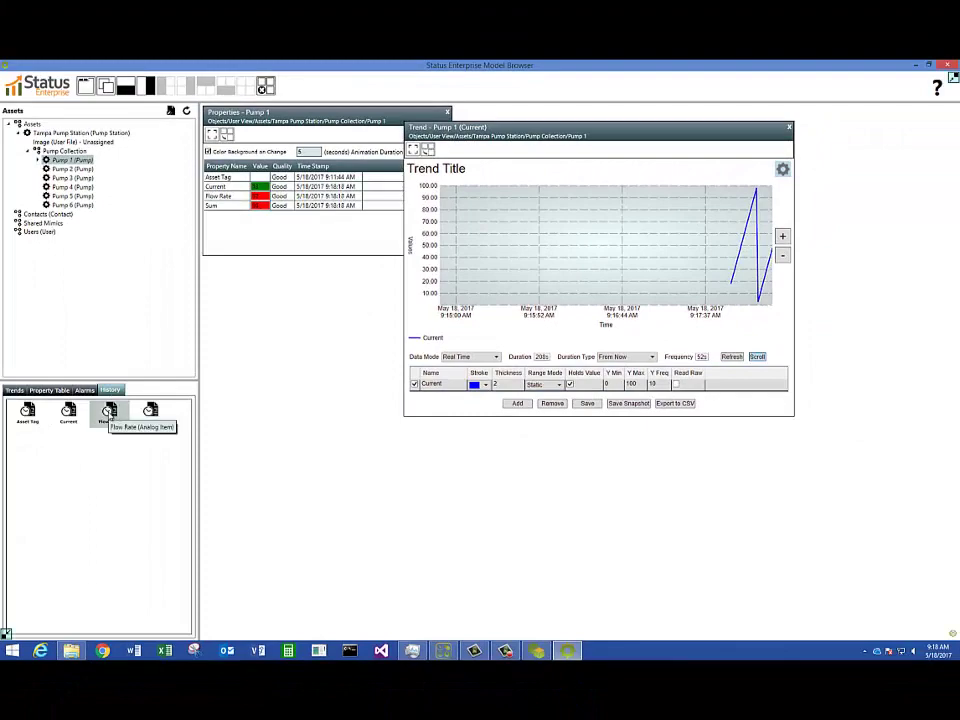
double_click(109, 411)
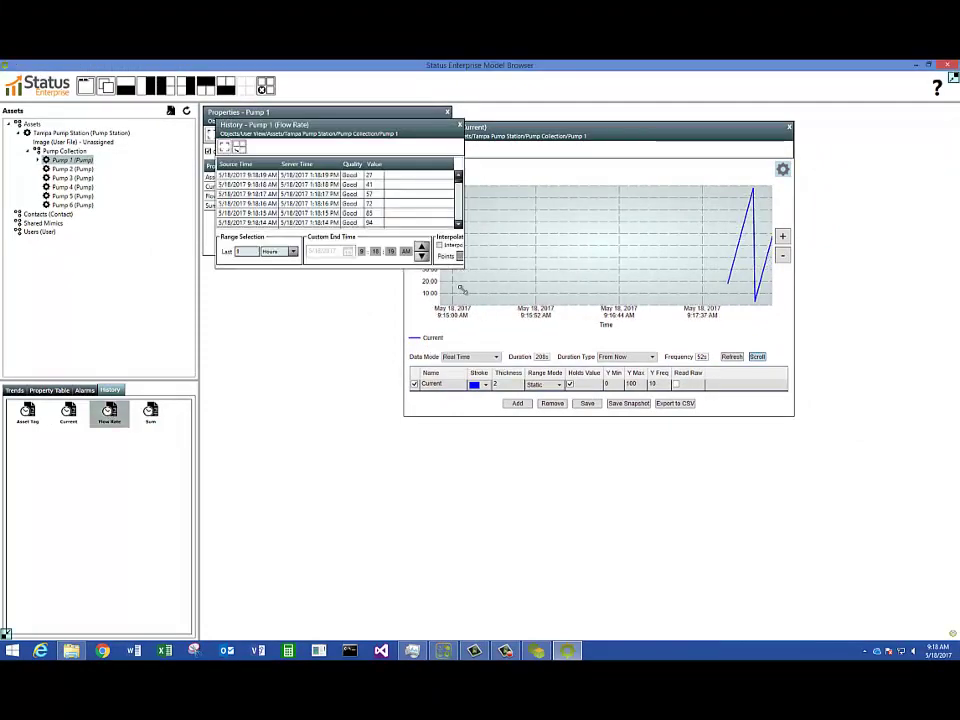
Enlarge, widen and reposition the Flow Rate history window, keeping the range unit at Hours
left_click_drag(467, 270, 466, 455)
left_click_drag(380, 133, 552, 238)
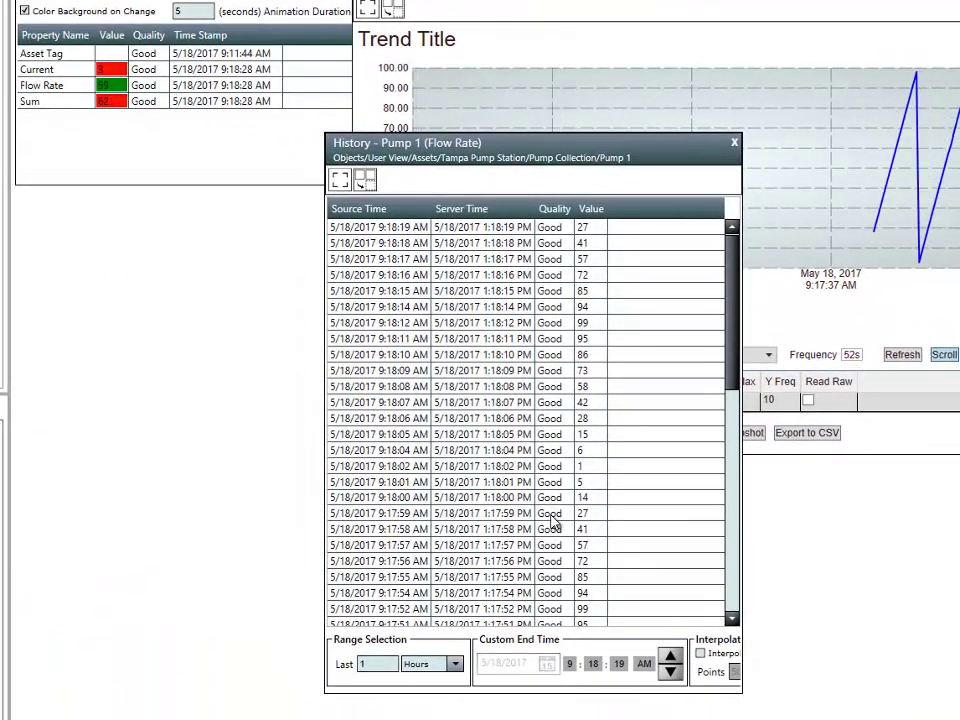
left_click(455, 664)
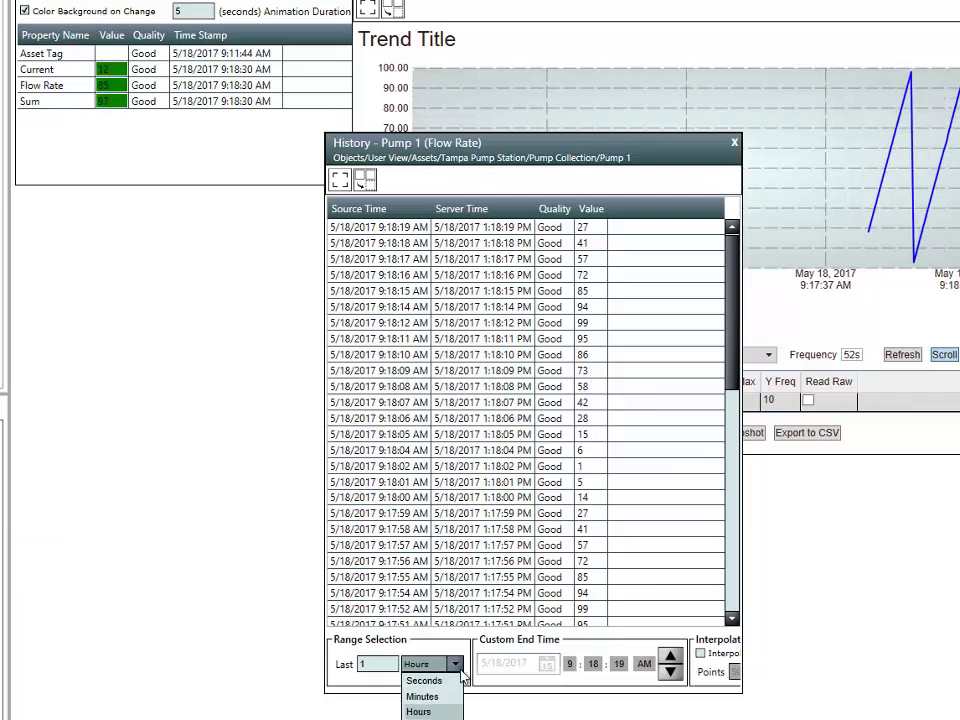
left_click(643, 654)
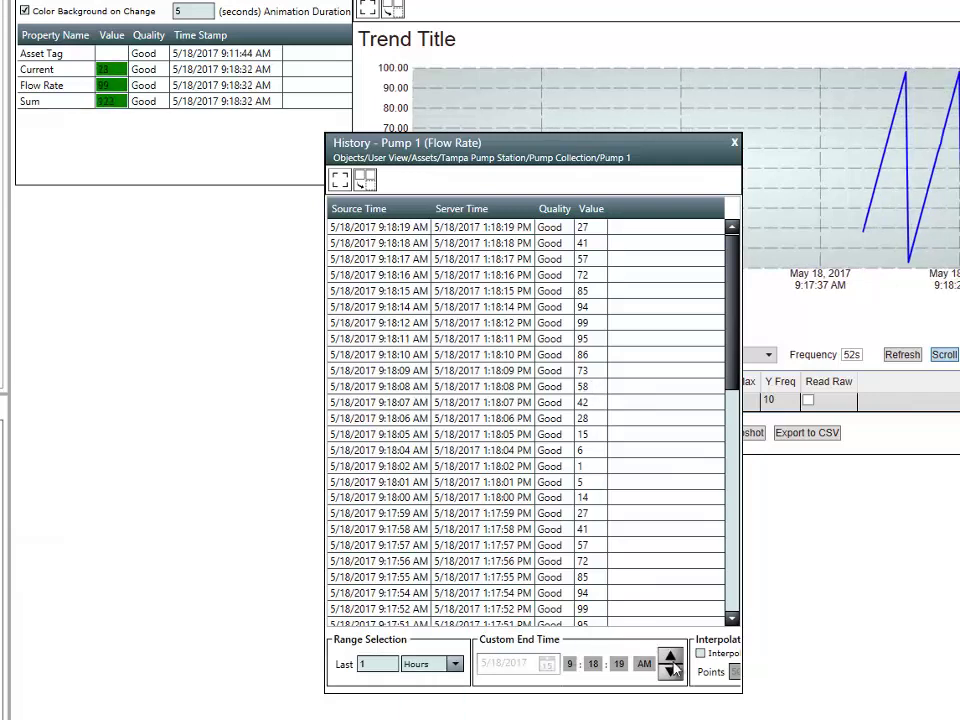
left_click_drag(743, 479, 920, 482)
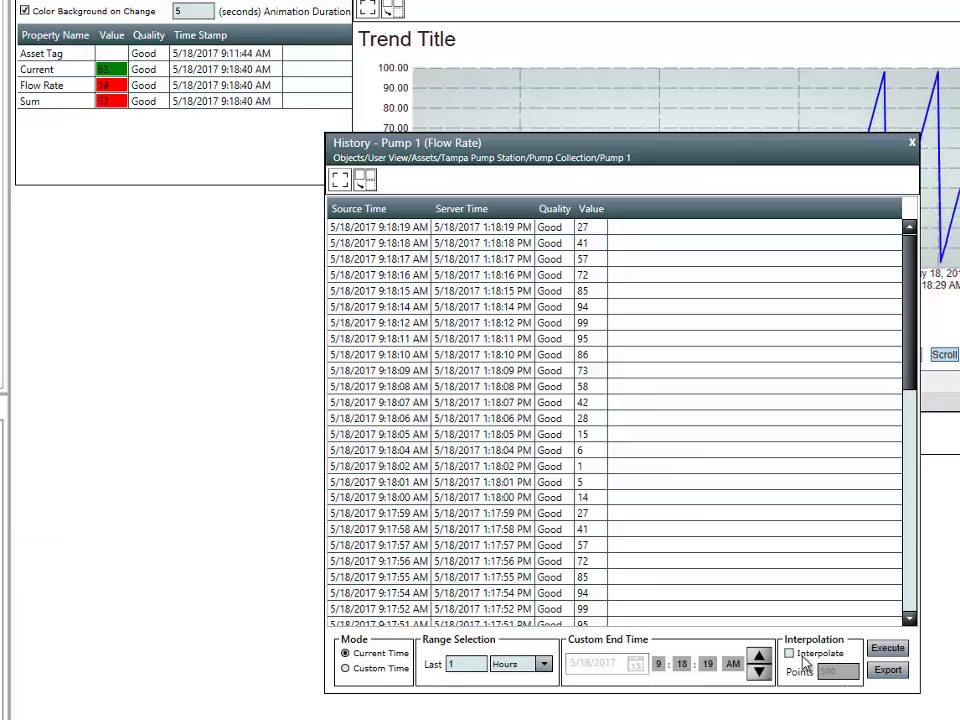
left_click_drag(722, 156, 485, 145)
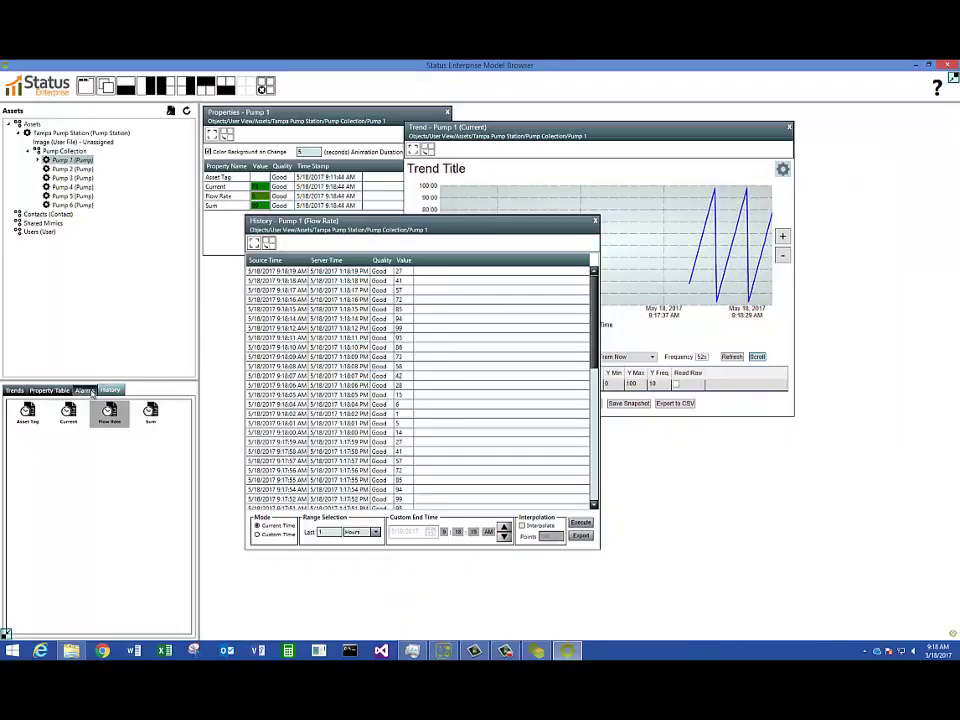
left_click(84, 390)
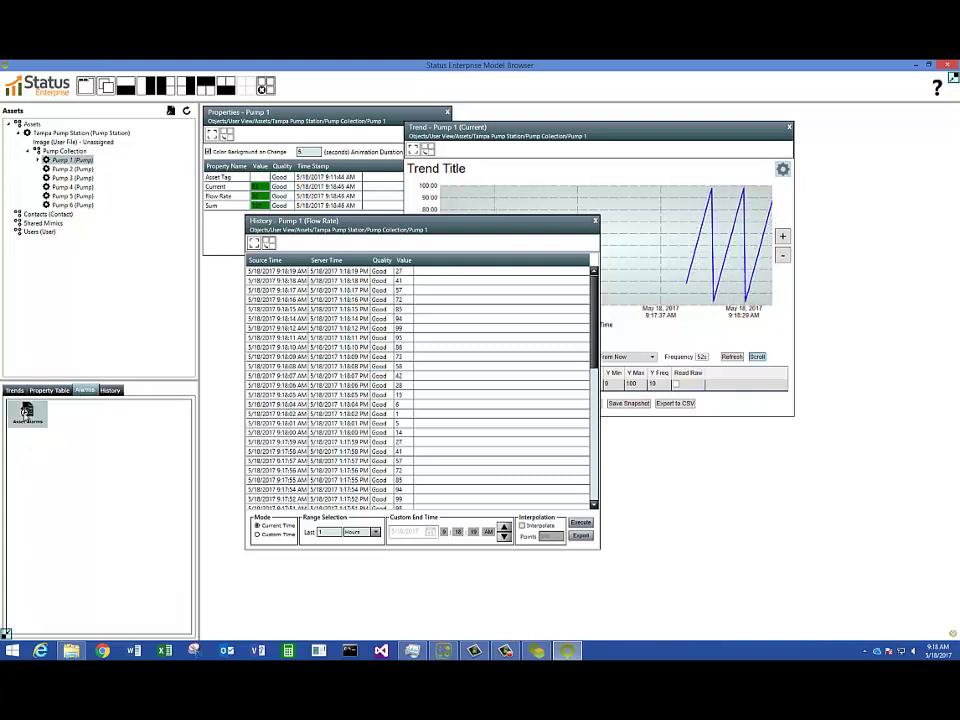
Open Pump 1's Asset Alarms window, select the Level Alarm, and start adding a comment
double_click(26, 414)
left_click_drag(466, 270, 559, 384)
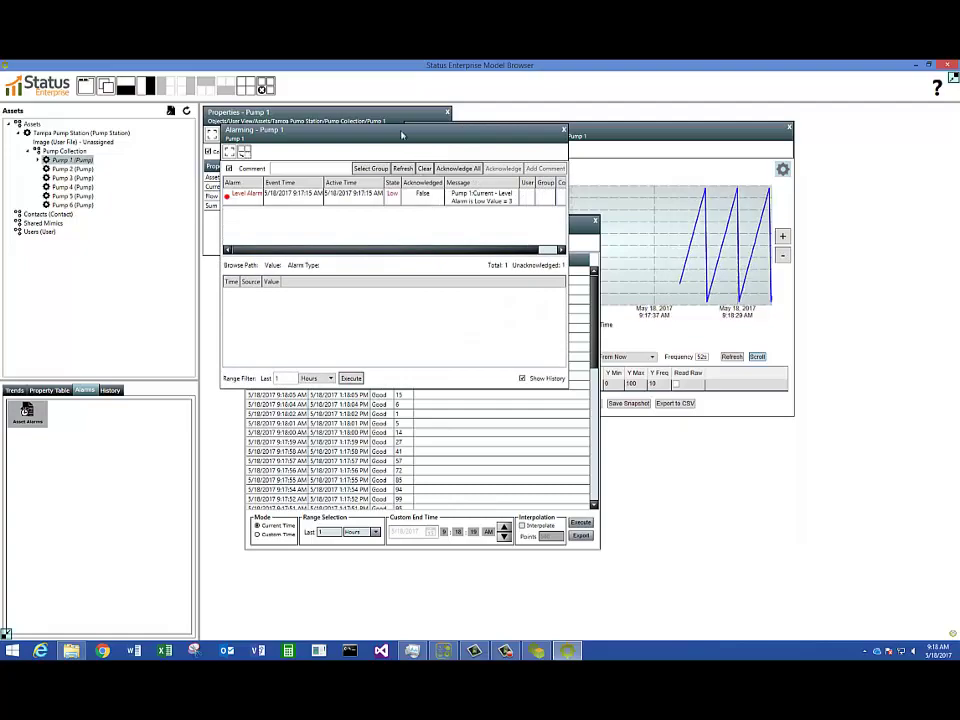
left_click_drag(397, 133, 673, 307)
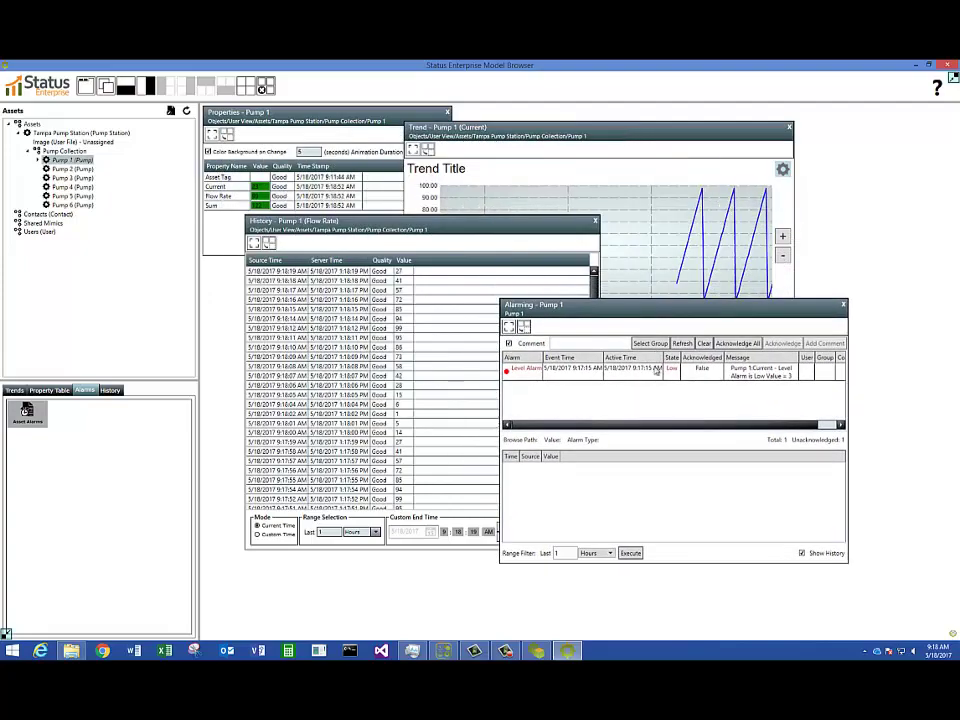
left_click(666, 369)
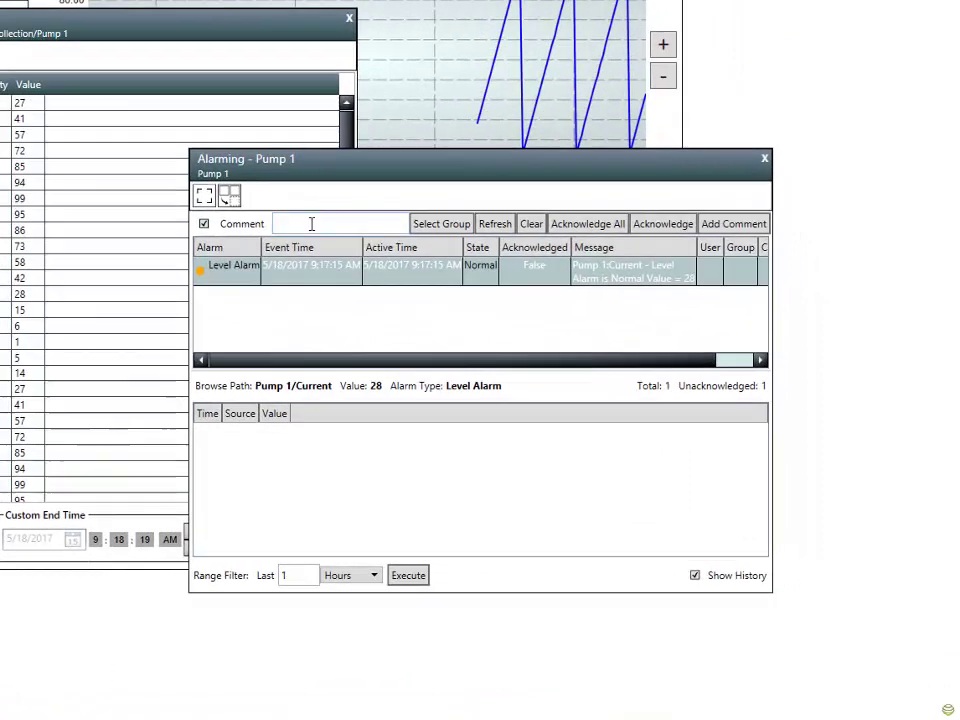
left_click(425, 275)
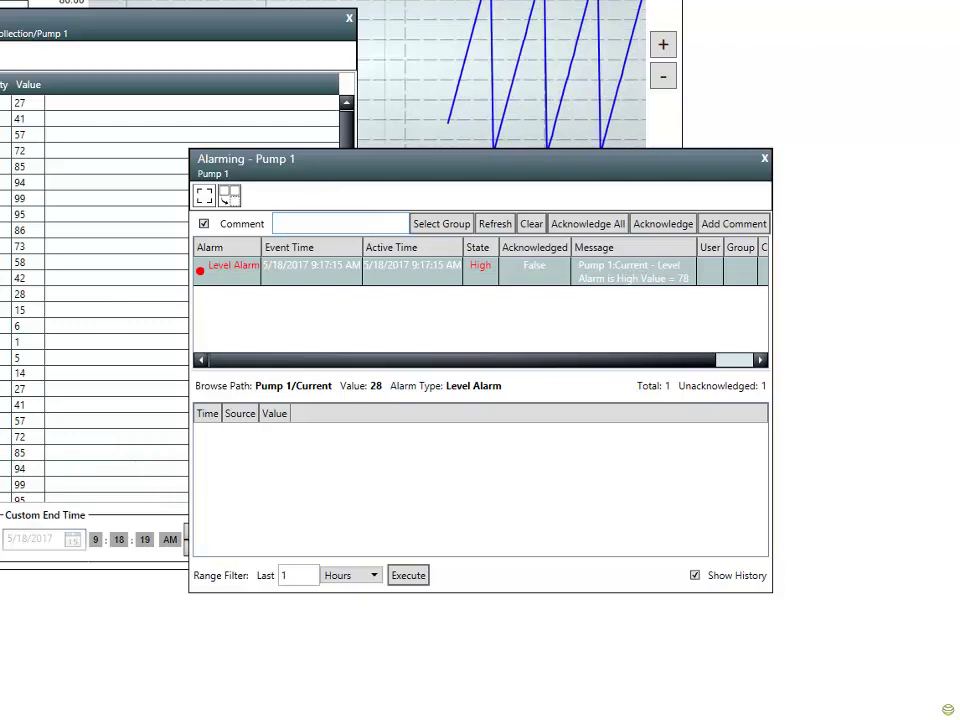
left_click_drag(480, 182, 416, 205)
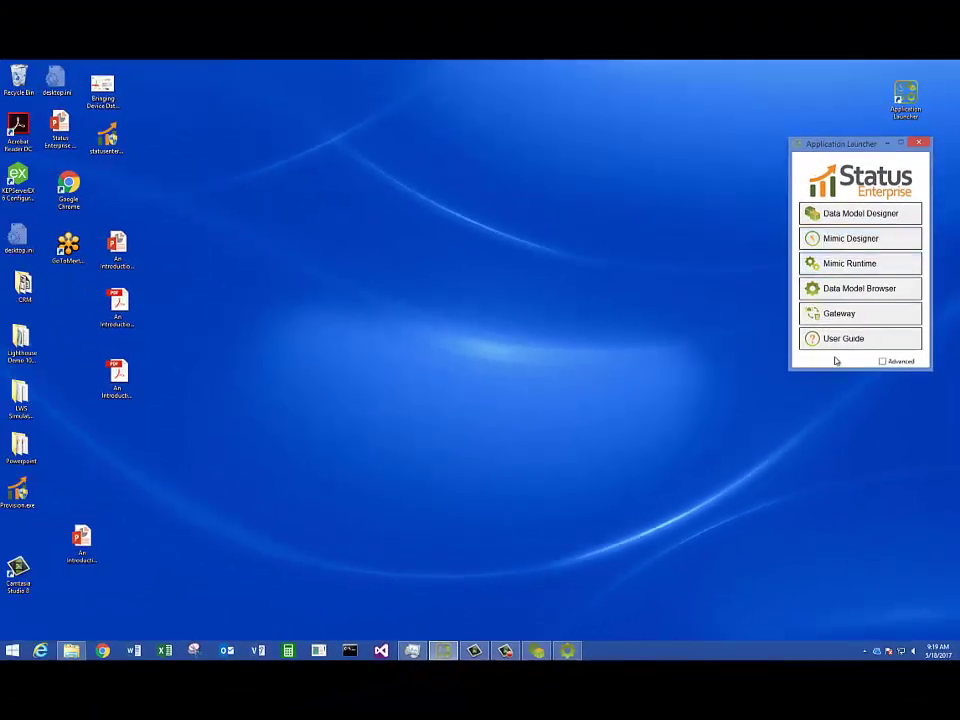
Launch Mimic Designer and connect to the Status server, leaving the Endpoint Url unchanged
left_click(866, 238)
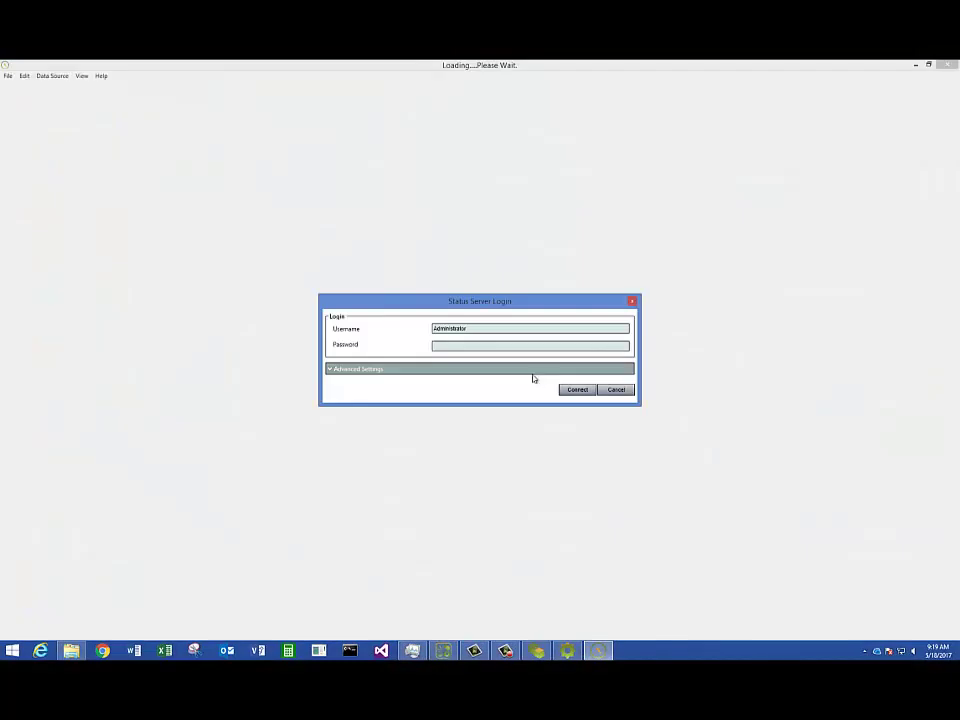
left_click(340, 369)
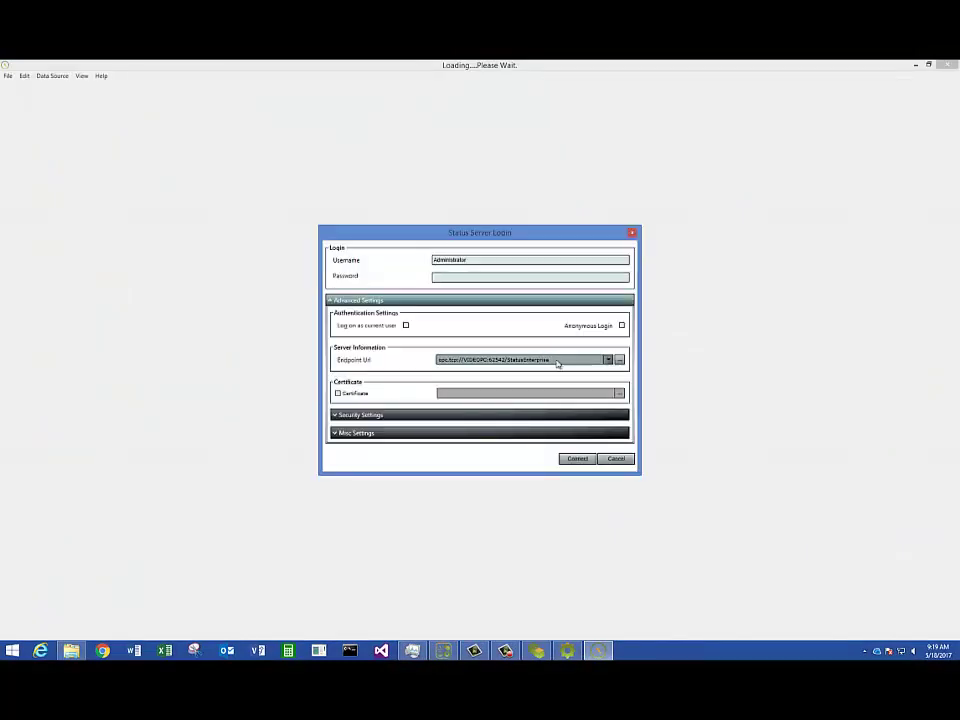
left_click(555, 361)
left_click(480, 366)
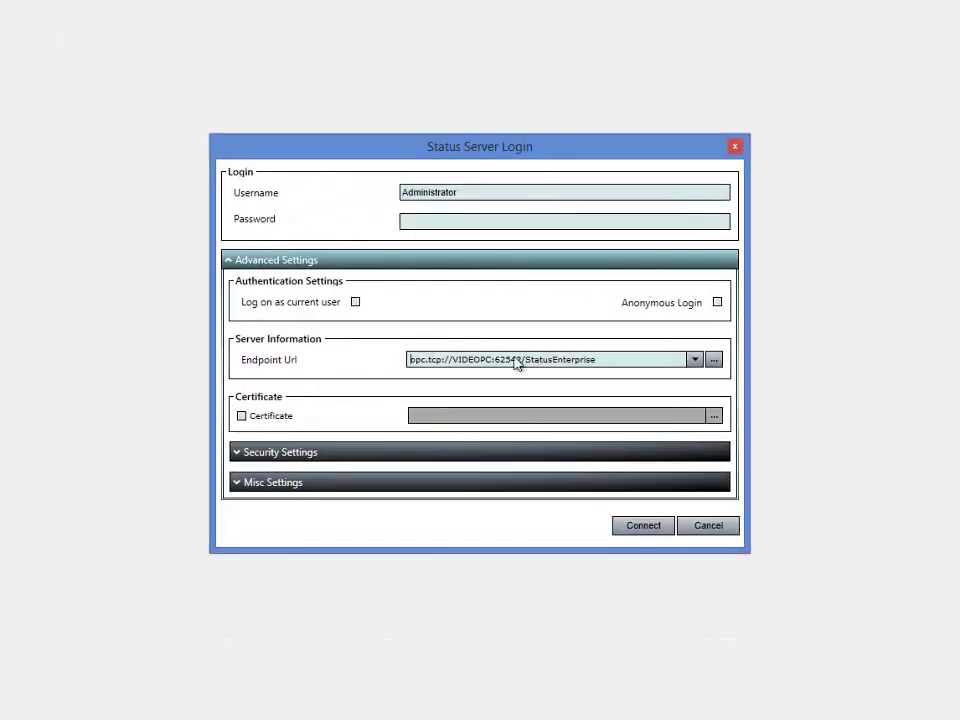
left_click(503, 263)
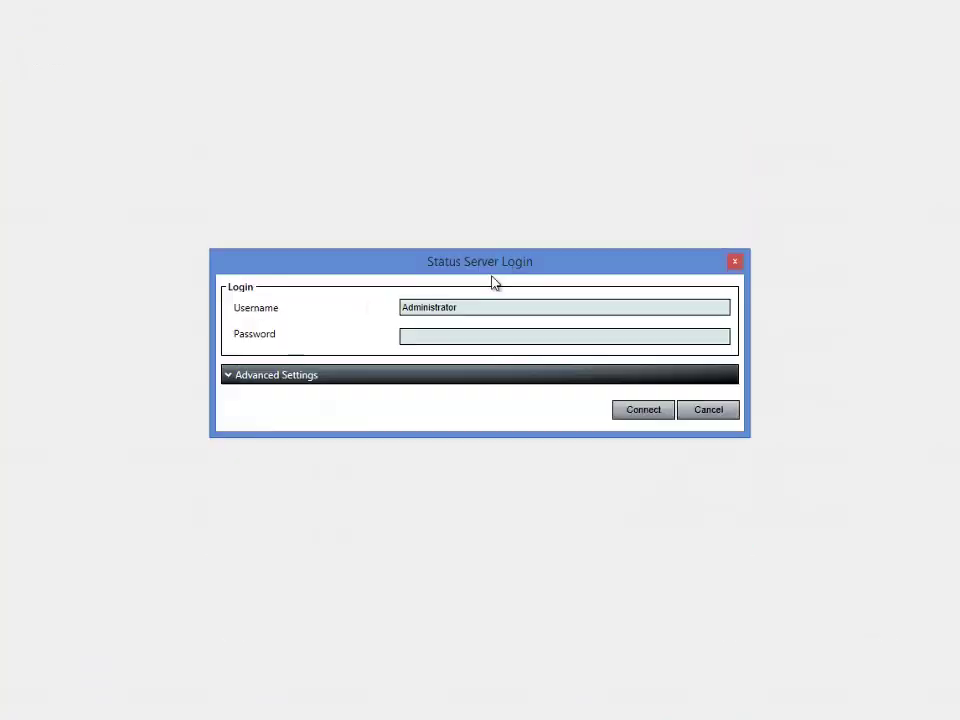
left_click(636, 410)
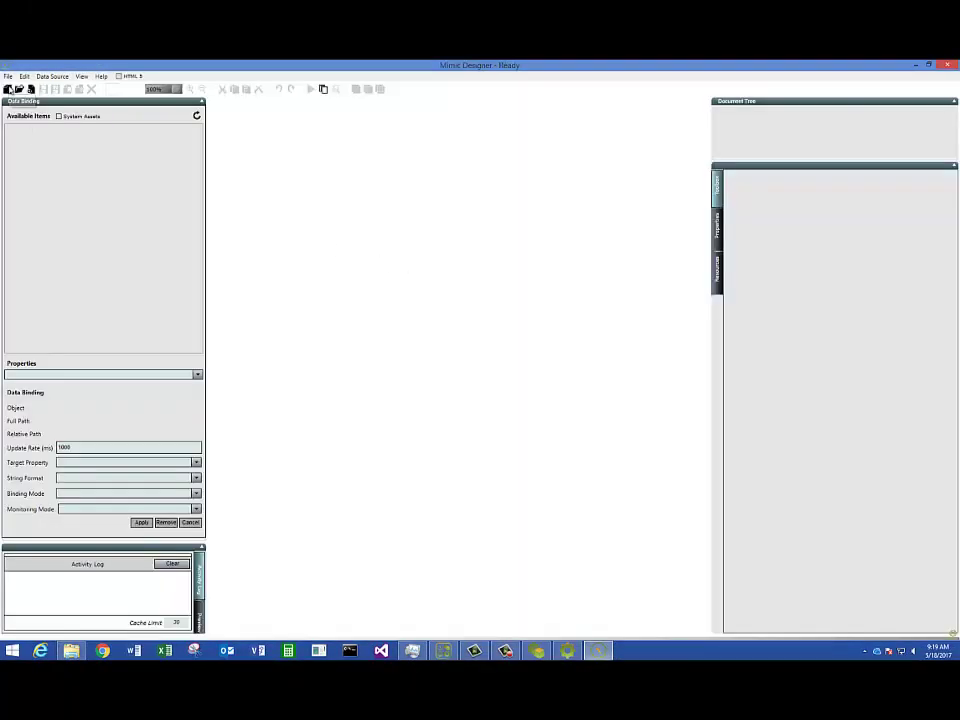
Create a new Mimic named 'test' as an 800 x 600 Canvas
left_click(8, 89)
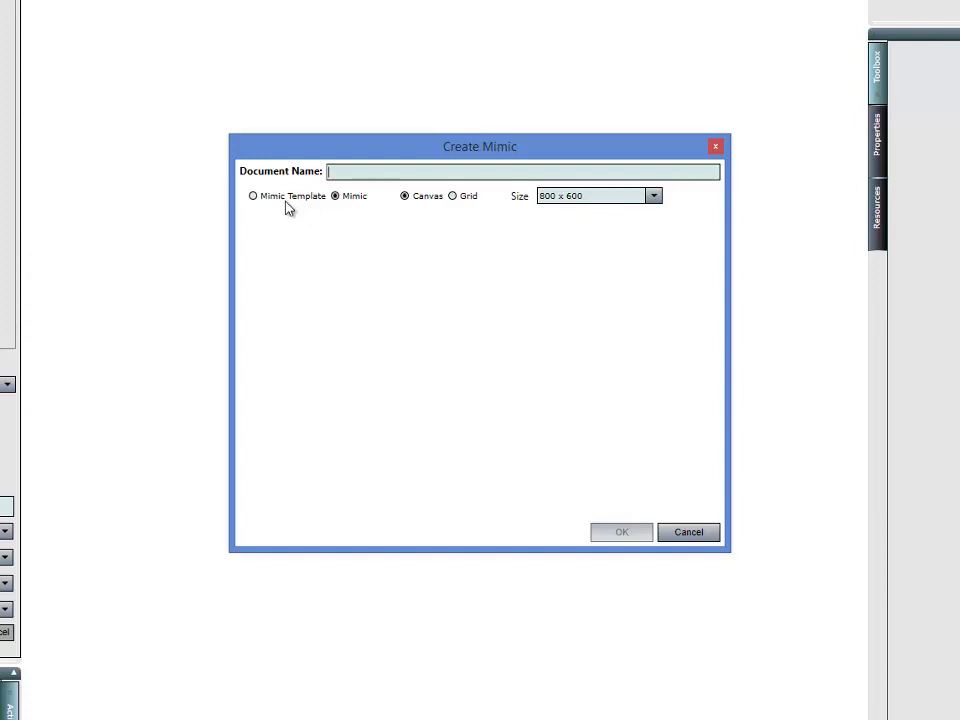
type("test")
left_click(621, 532)
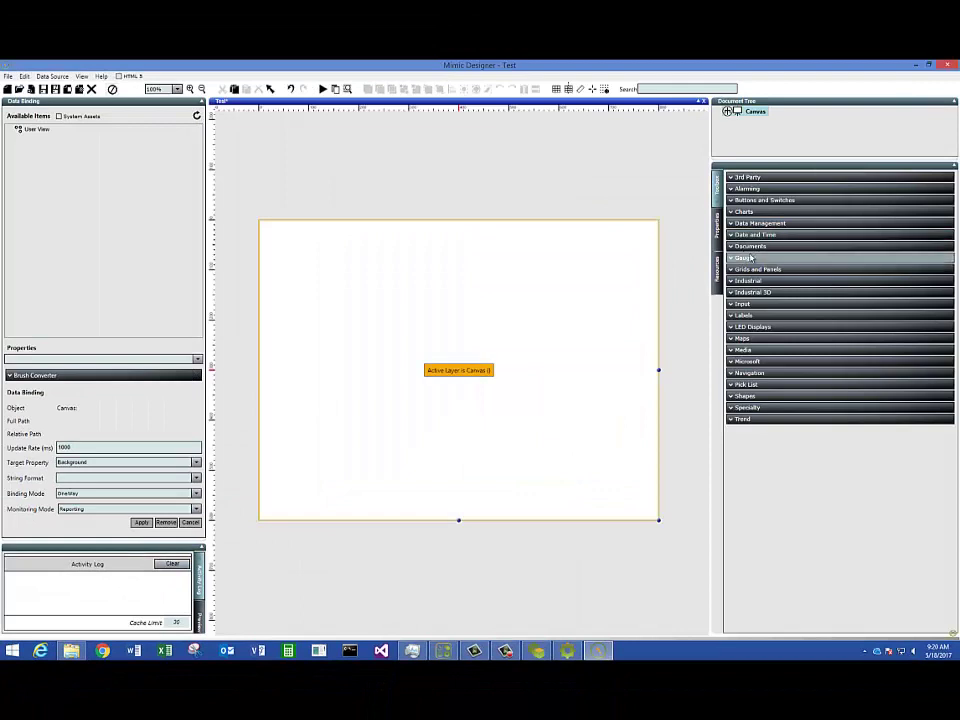
Browse the Gauges, Charts, Buttons and Switches, and Industrial 3D toolbox categories
left_click(748, 258)
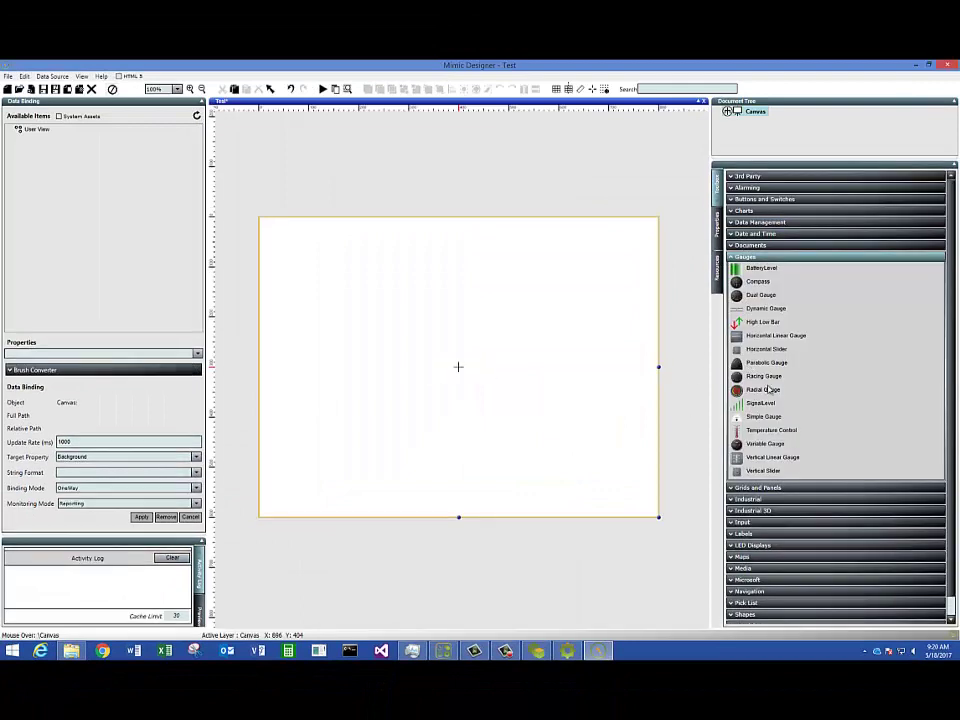
left_click(745, 210)
scroll(812, 372, "down", 1)
scroll(812, 372, "up", 1)
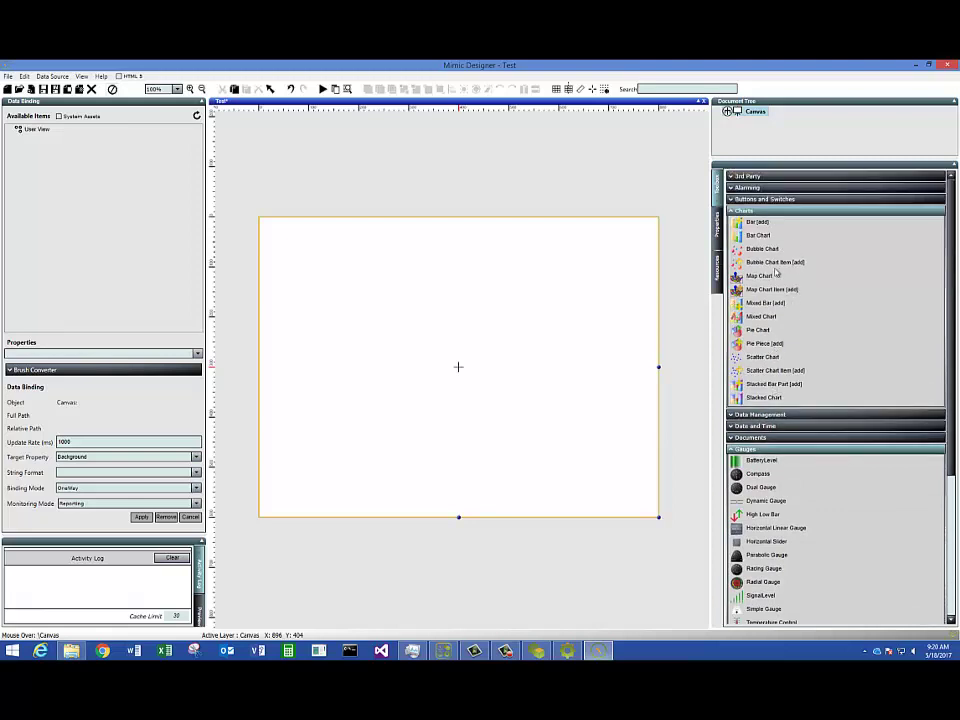
left_click(796, 210)
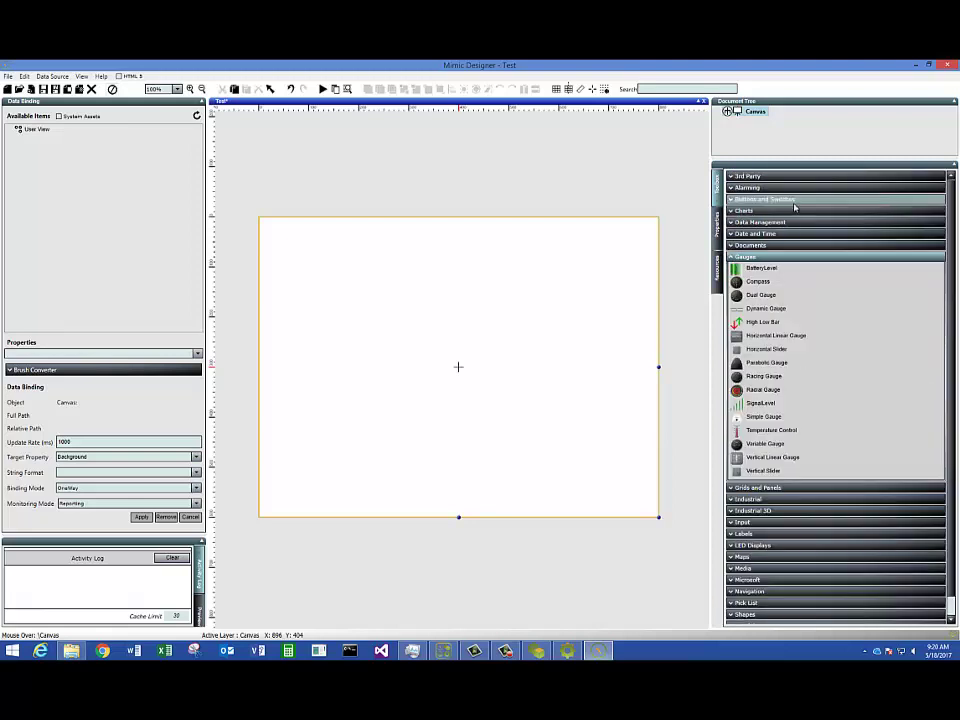
left_click(794, 200)
left_click(794, 200)
scroll(820, 400, "down", 1)
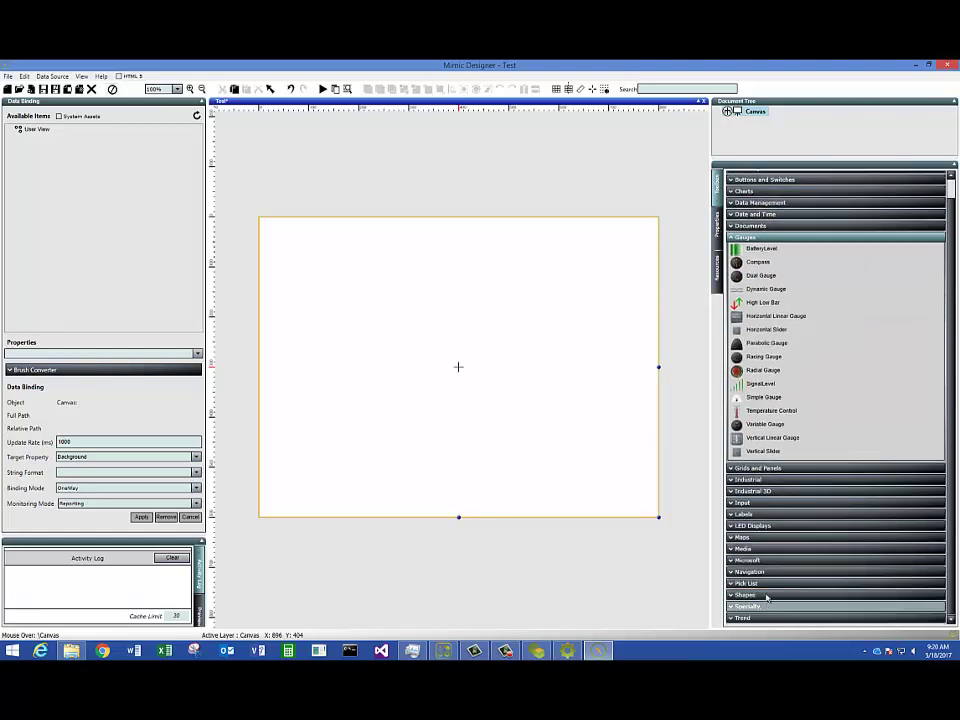
left_click(758, 491)
Draw a Magnetic Flow Meter and a Water Tank on the canvas, then undo them
left_click(762, 516)
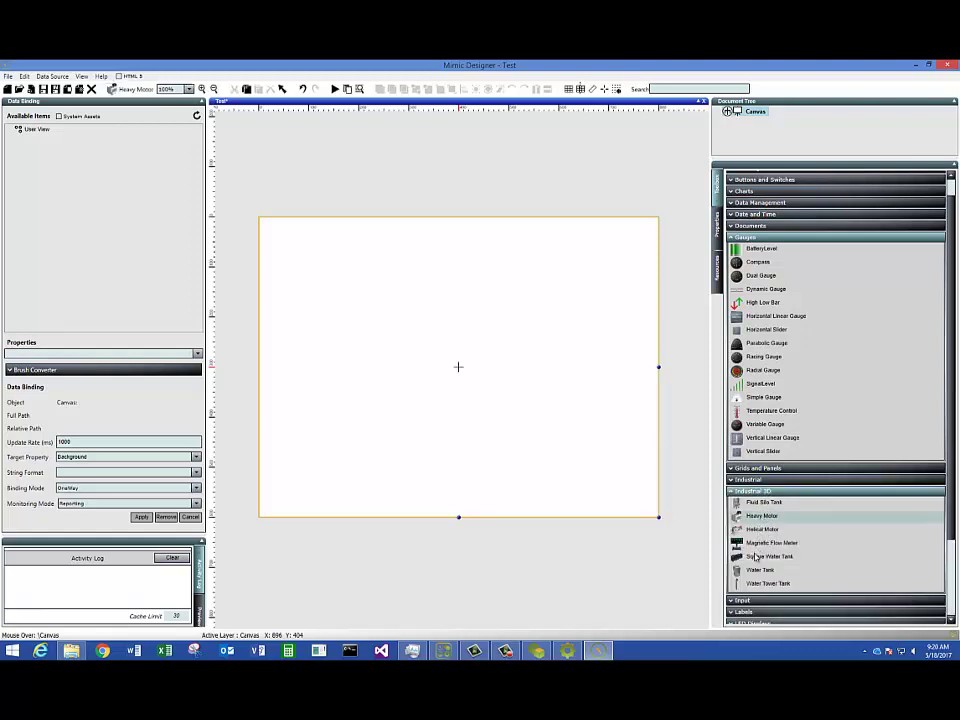
left_click(765, 543)
left_click_drag(499, 261, 573, 334)
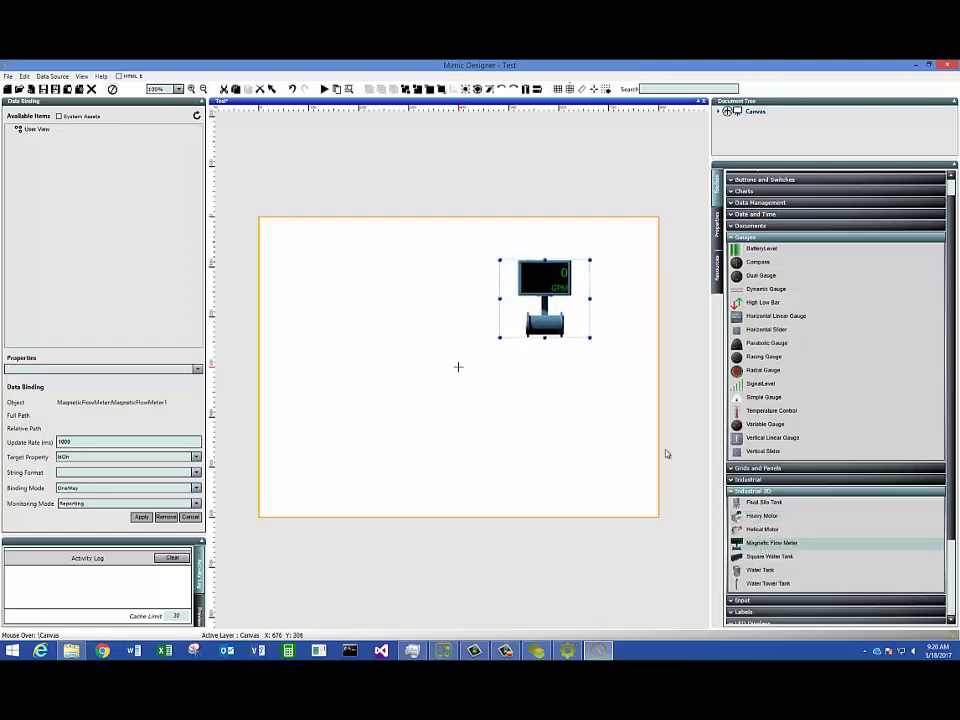
left_click(764, 571)
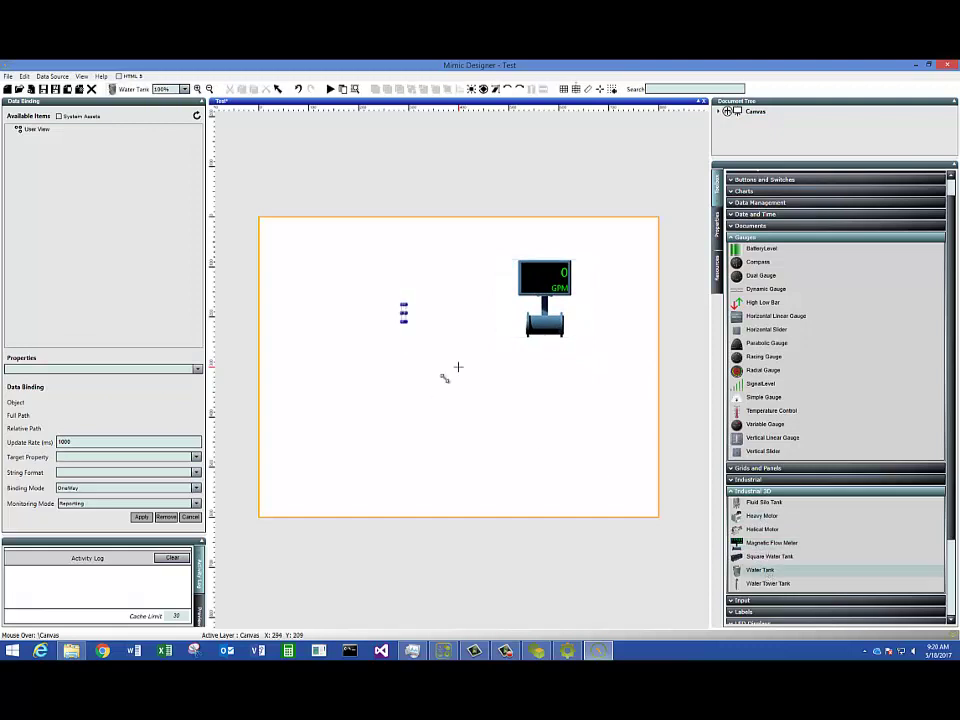
left_click_drag(401, 301, 555, 466)
left_click_drag(456, 407, 390, 405)
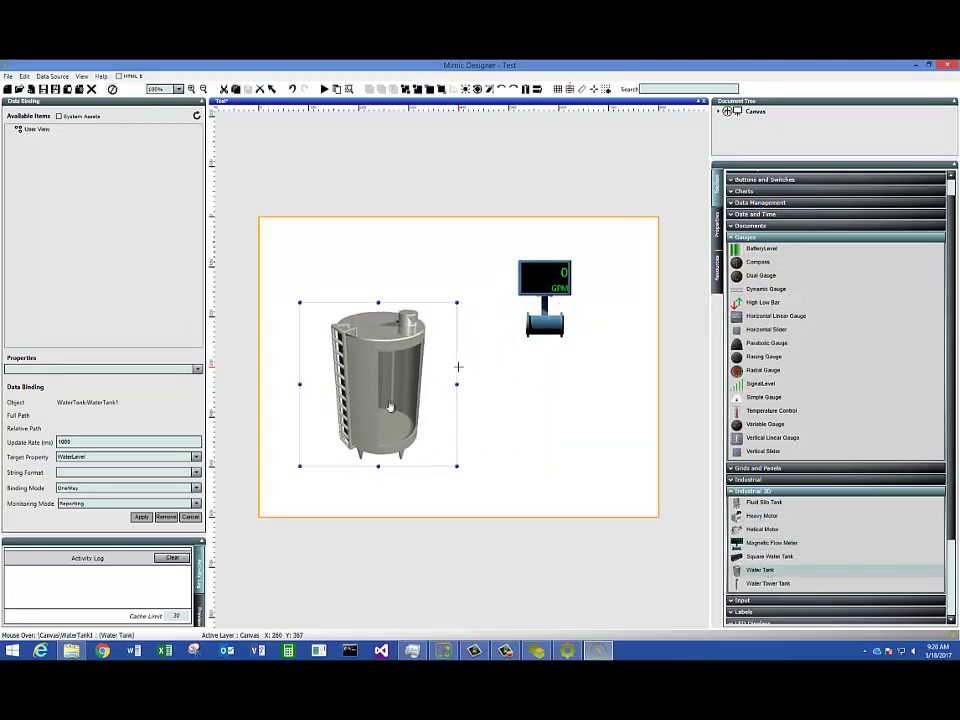
key("ctrl+z")
key("ctrl+z")
key("ctrl+z")
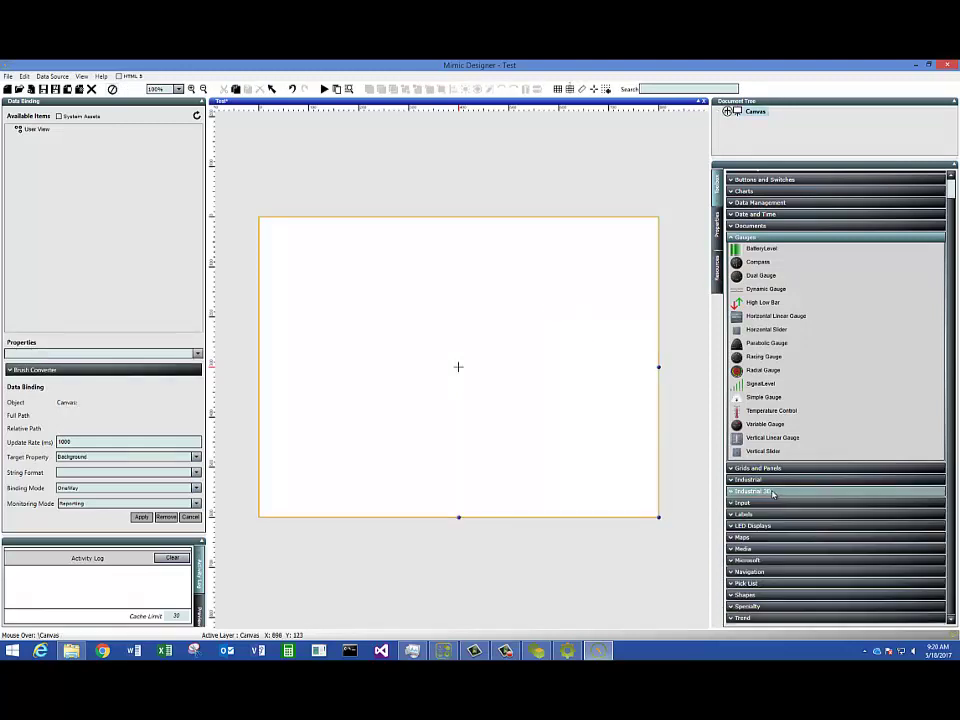
Draw a Radial Gauge at upper left and a Temperature Control thermometer on the right
left_click(758, 370)
left_click_drag(314, 246, 459, 383)
mouse_move(422, 349)
left_mouse_down()
mouse_move(393, 326)
mouse_move(407, 333)
left_mouse_up()
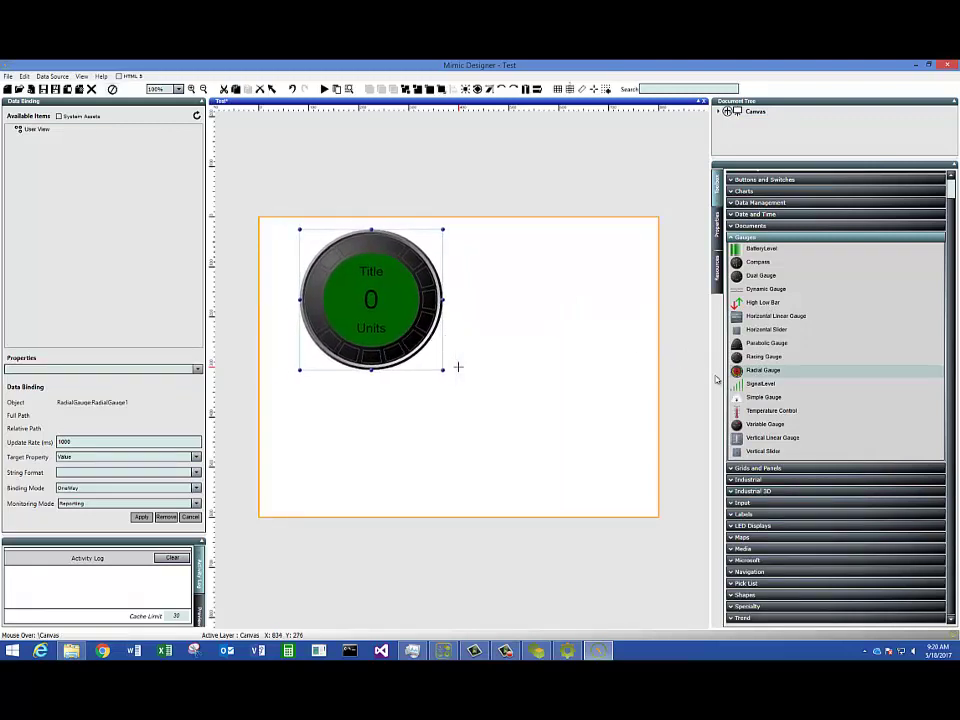
left_click(771, 411)
left_click_drag(527, 257, 579, 357)
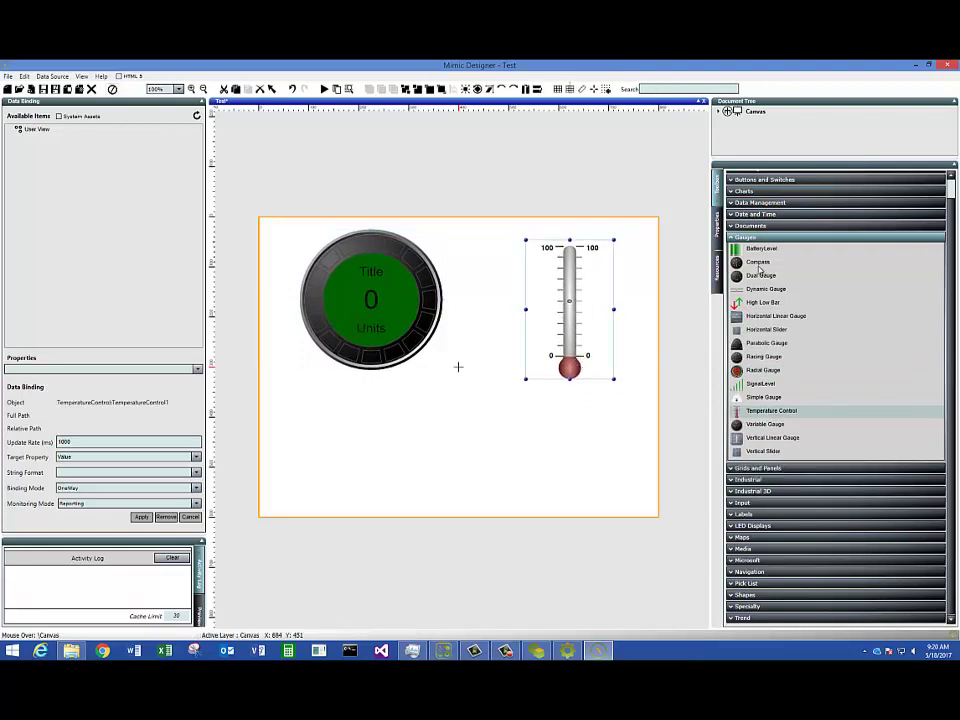
Draw an LED Sixteen Segment display below the gauges
left_click(771, 238)
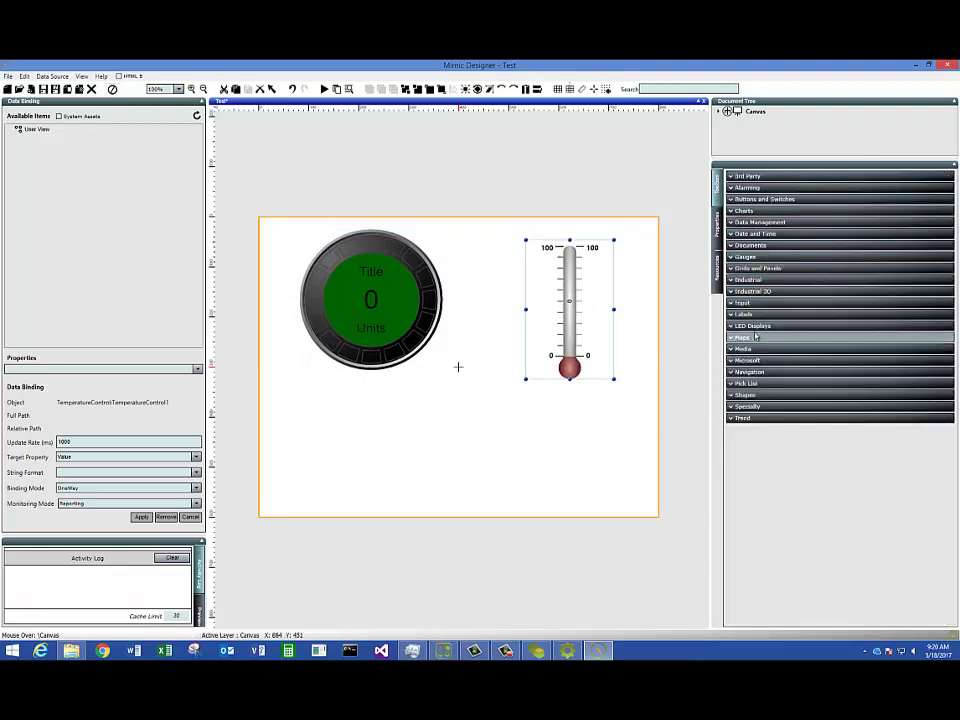
left_click(757, 327)
left_click(772, 378)
mouse_move(341, 399)
left_mouse_down()
mouse_move(412, 422)
mouse_move(487, 434)
mouse_move(488, 424)
left_mouse_up()
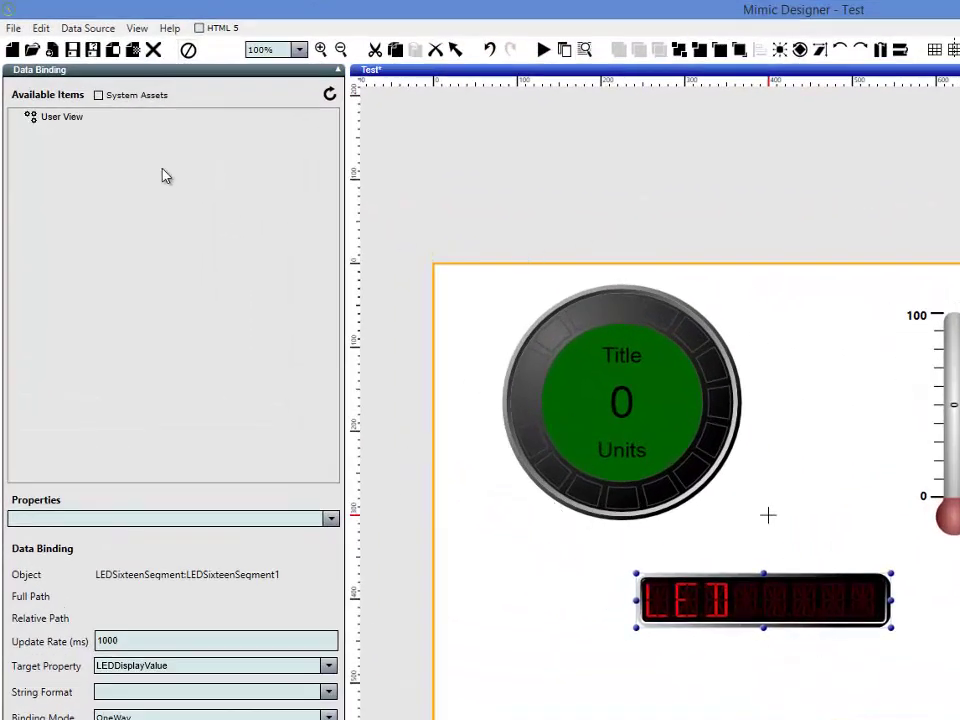
left_click(18, 116)
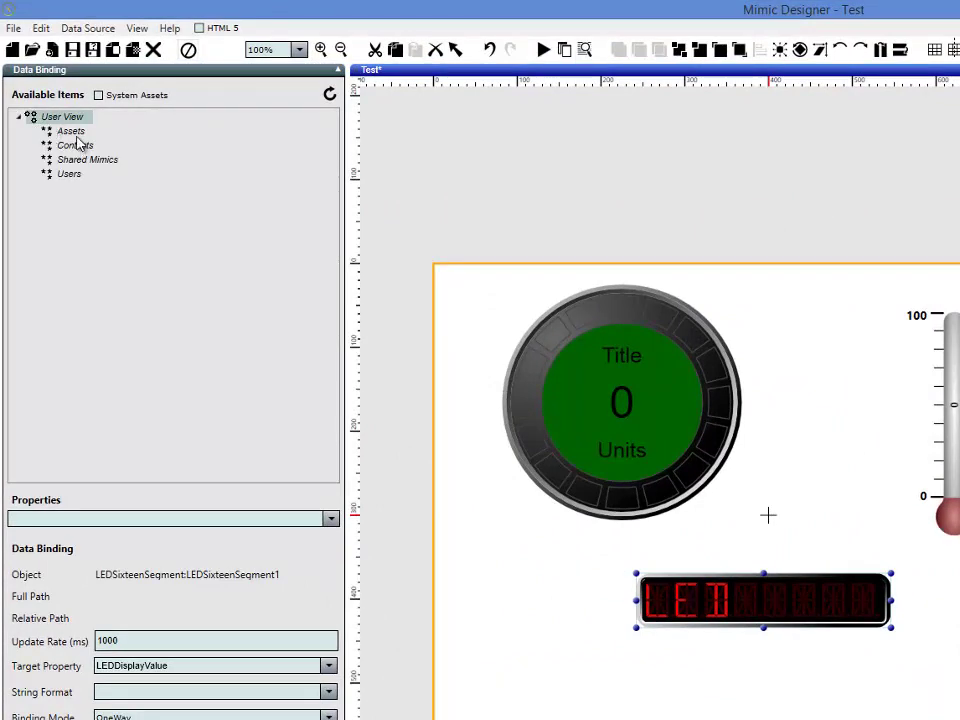
Expand Assets down to Pump 1's fields in the Data Binding tree and select the radial gauge
left_click(57, 145)
double_click(68, 131)
double_click(112, 145)
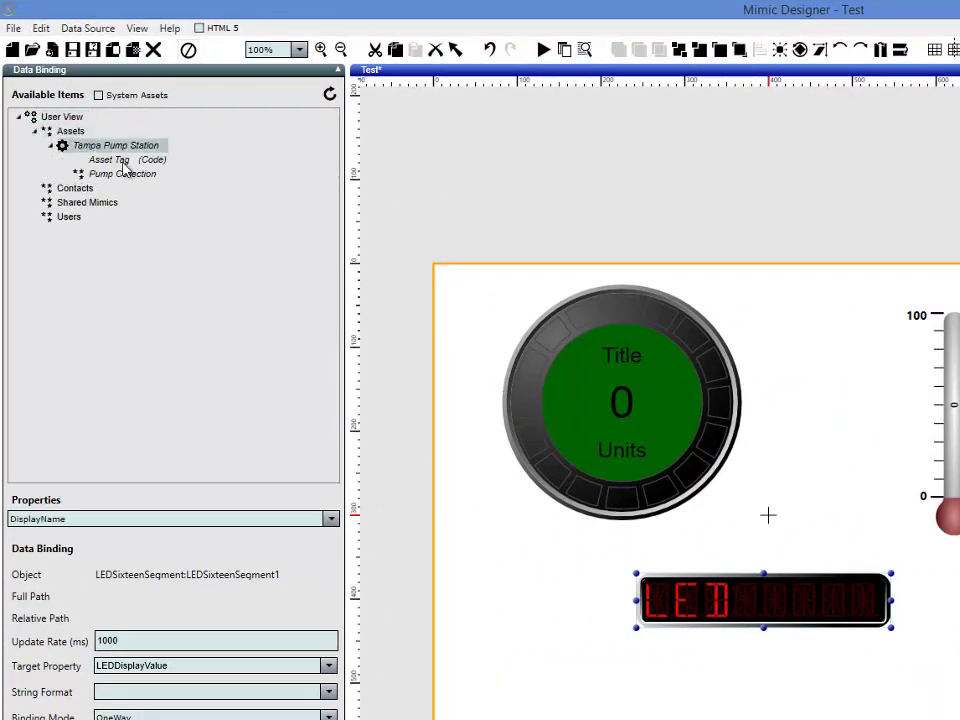
double_click(122, 175)
double_click(122, 204)
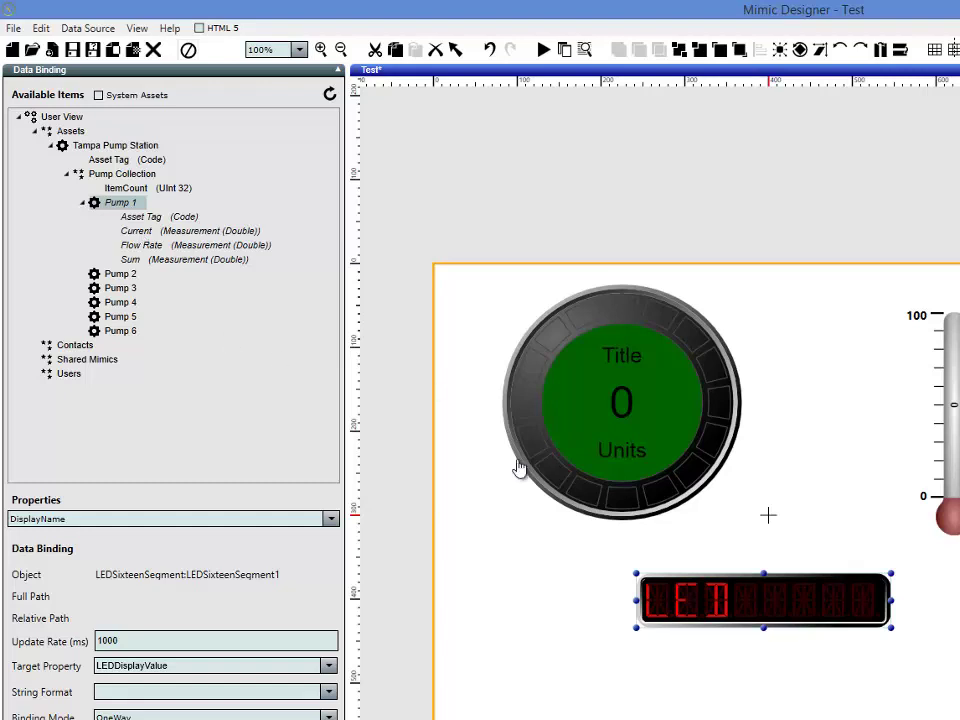
mouse_move(500, 466)
left_mouse_down()
mouse_move(602, 471)
mouse_move(615, 429)
mouse_move(660, 463)
left_mouse_up()
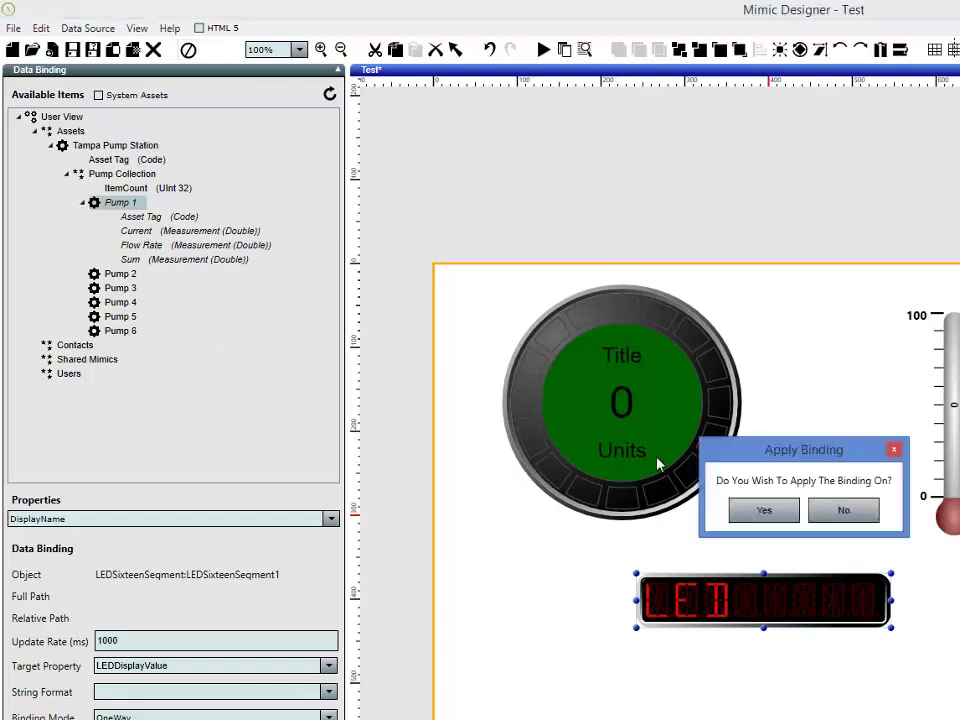
left_click(840, 512)
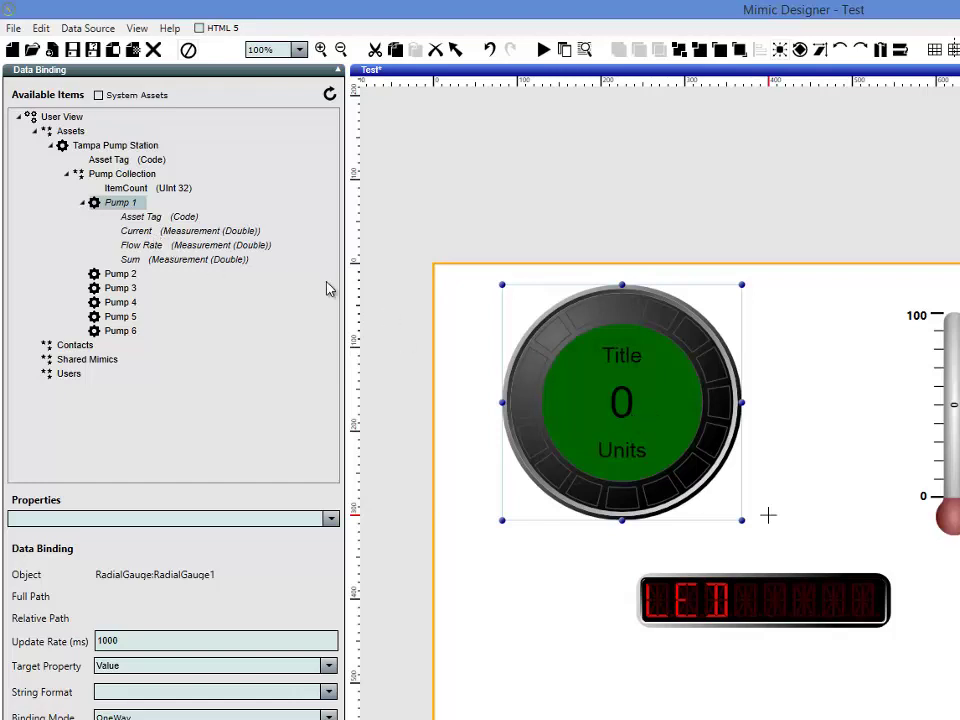
Bind the radial gauge to Current, thermometer to Flow Rate, LED to Sum, then save
double_click(139, 231)
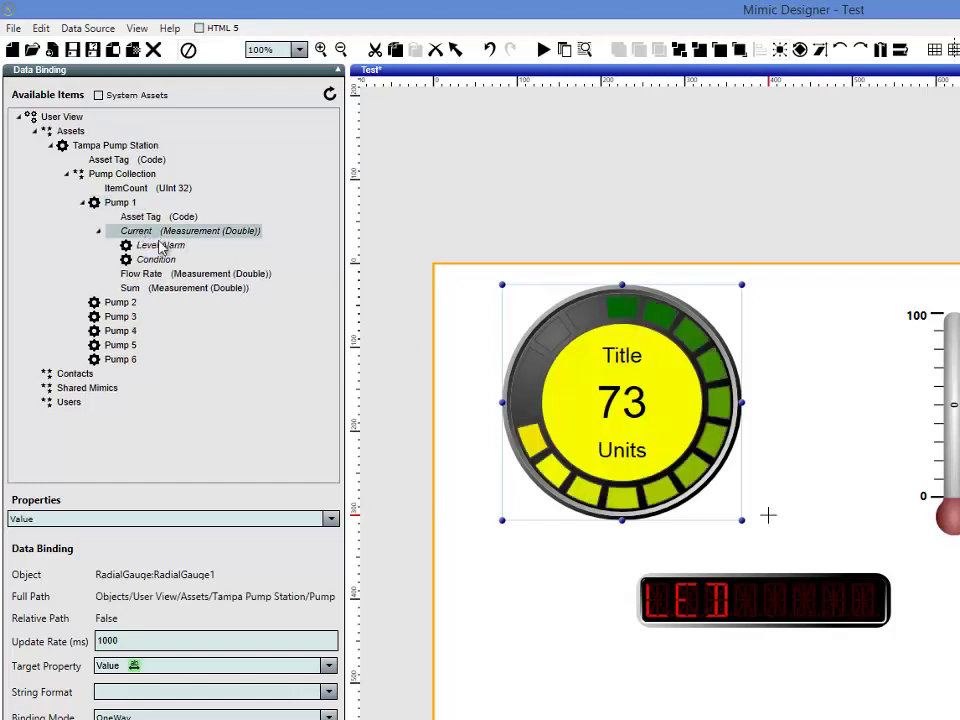
left_click(945, 420)
double_click(141, 273)
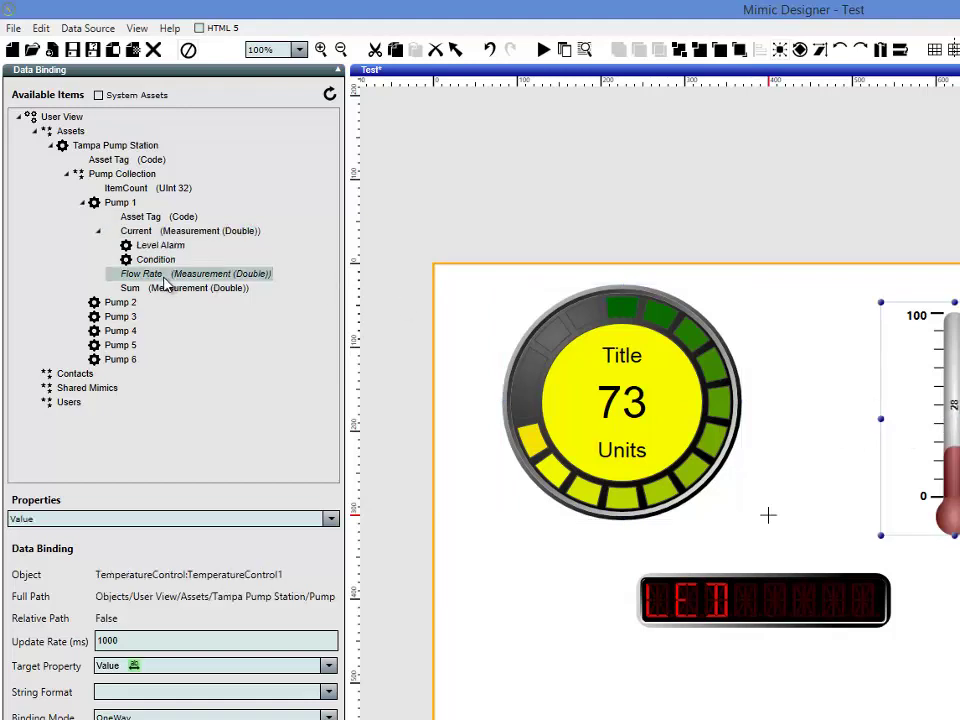
left_click(868, 612)
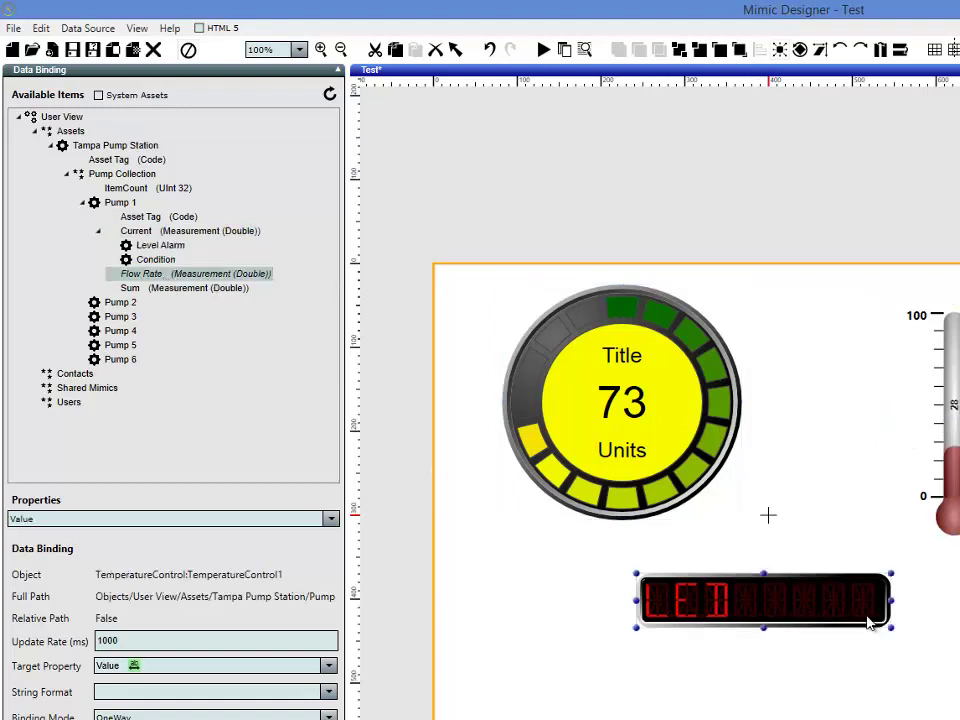
double_click(135, 288)
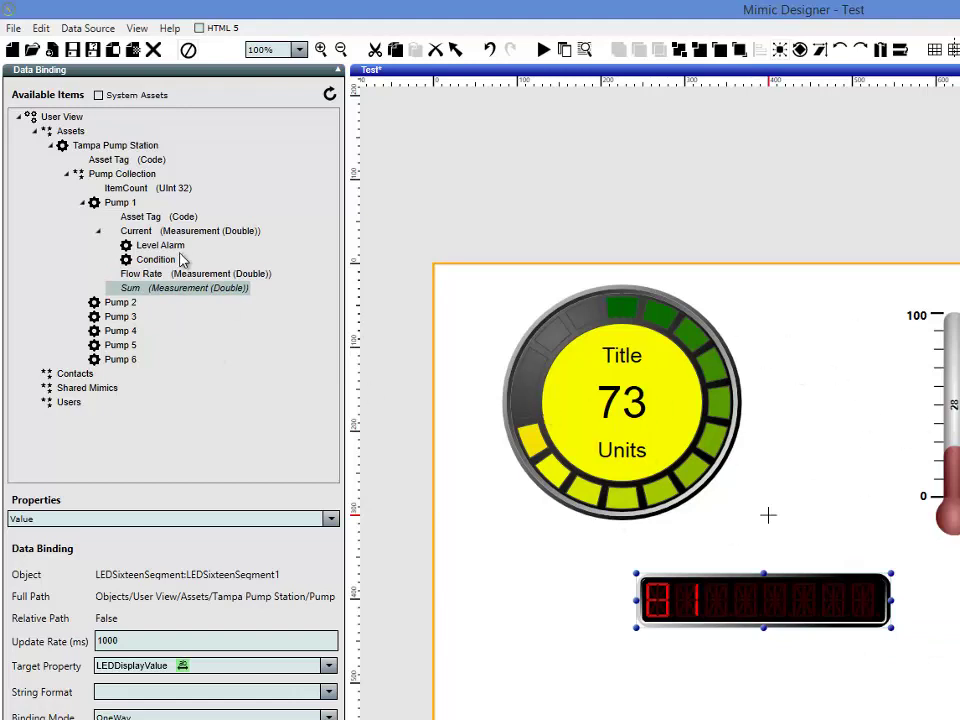
left_click(72, 49)
Save the Test mimic to Shared Mimics, run it live in Runtime, then close the preview
left_click(637, 393)
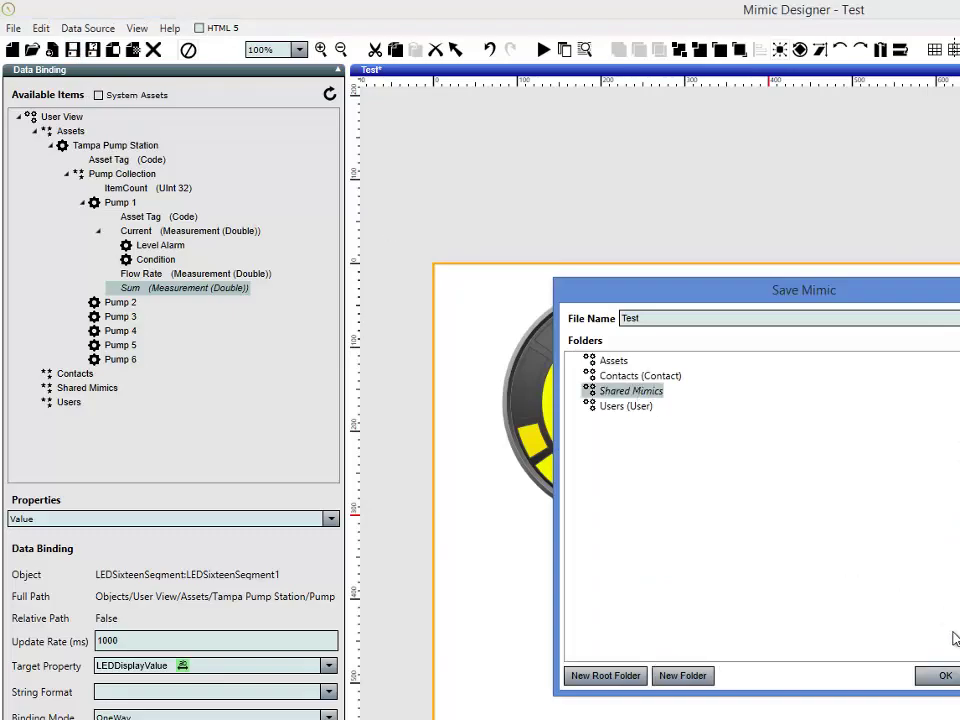
left_click(944, 676)
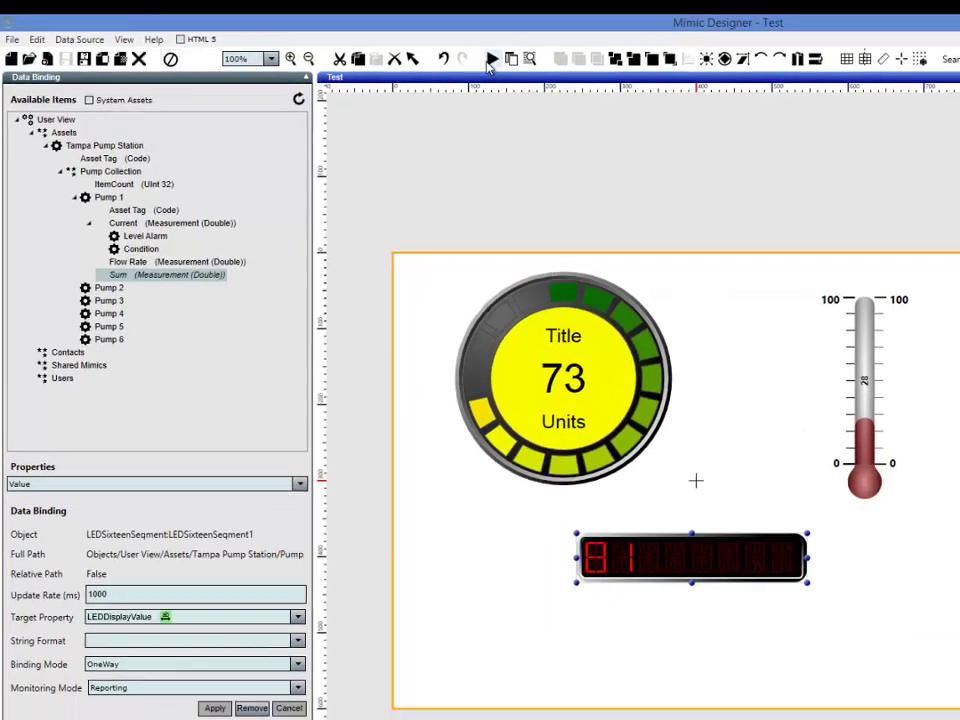
left_click(491, 61)
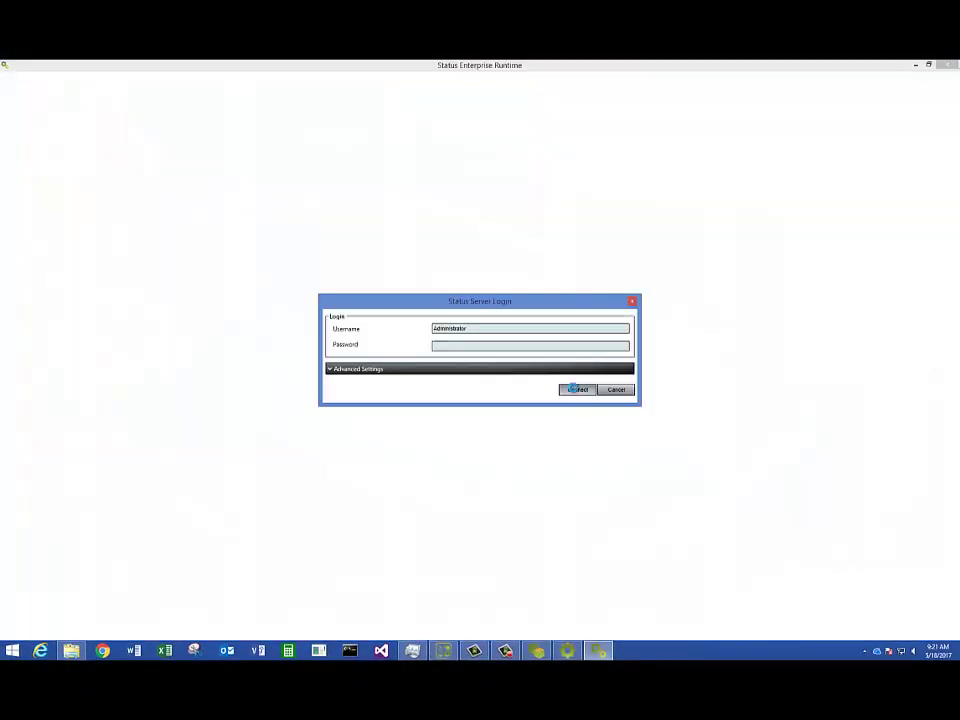
left_click(573, 389)
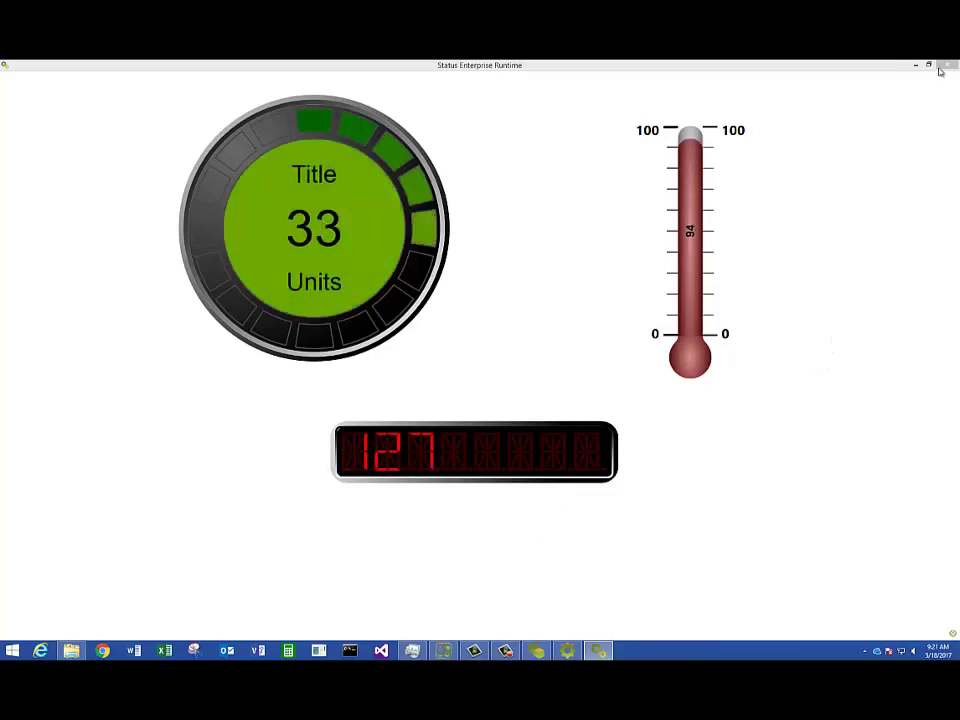
key("alt+F4")
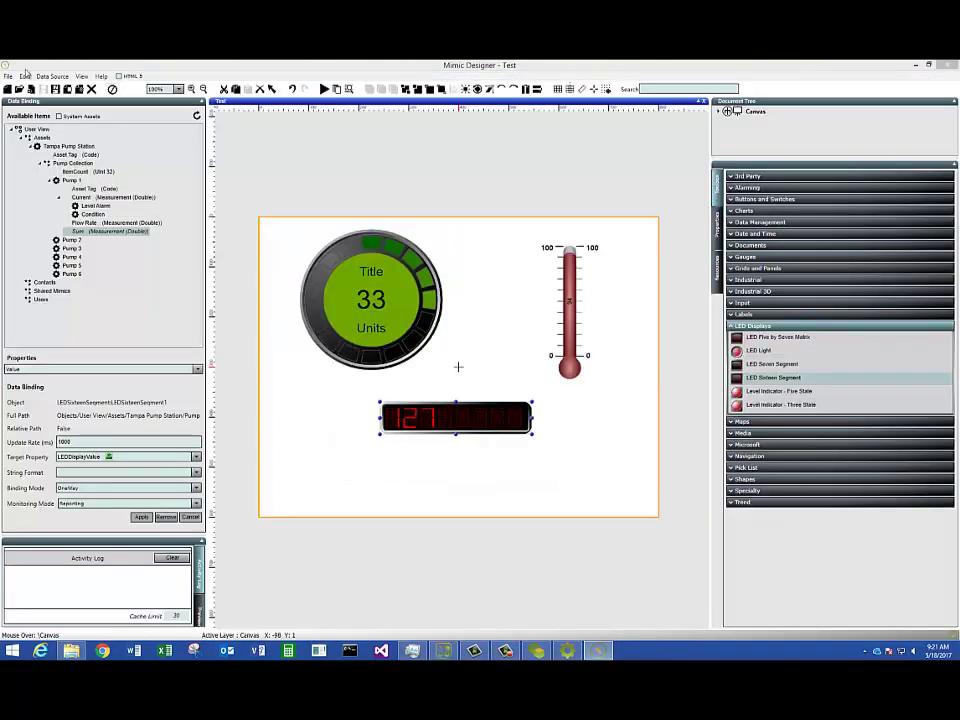
Create a new mimic named Test2
key("ctrl+n")
type("Test2")
key("Return")
Draw a SignalLevel gauge and a BatteryLevel gauge from the Gauges toolbox onto the canvas
left_click(762, 325)
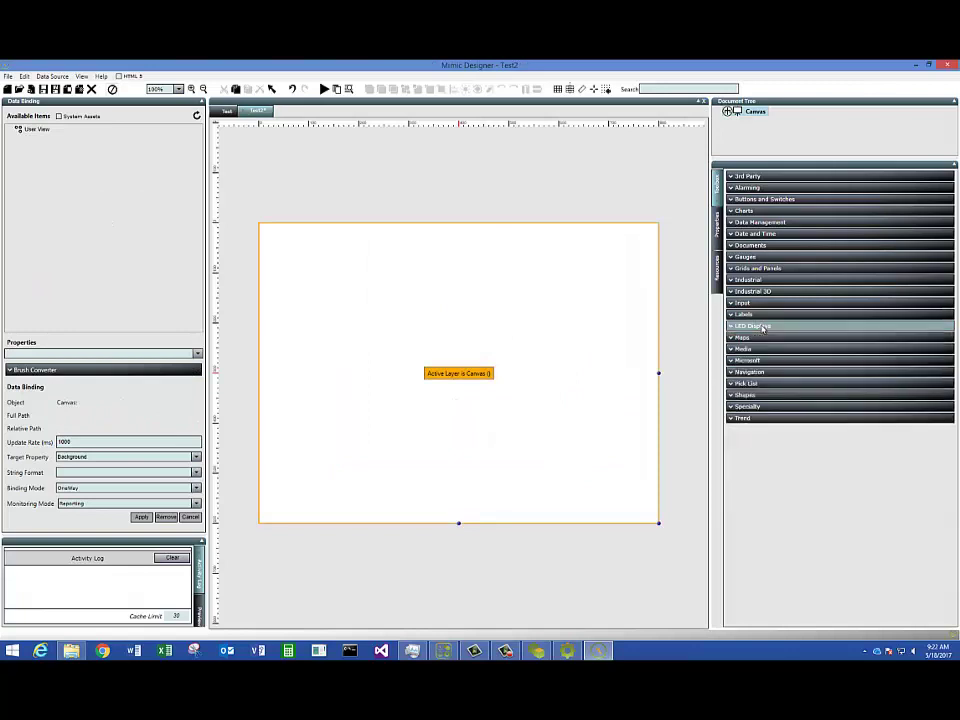
left_click(758, 257)
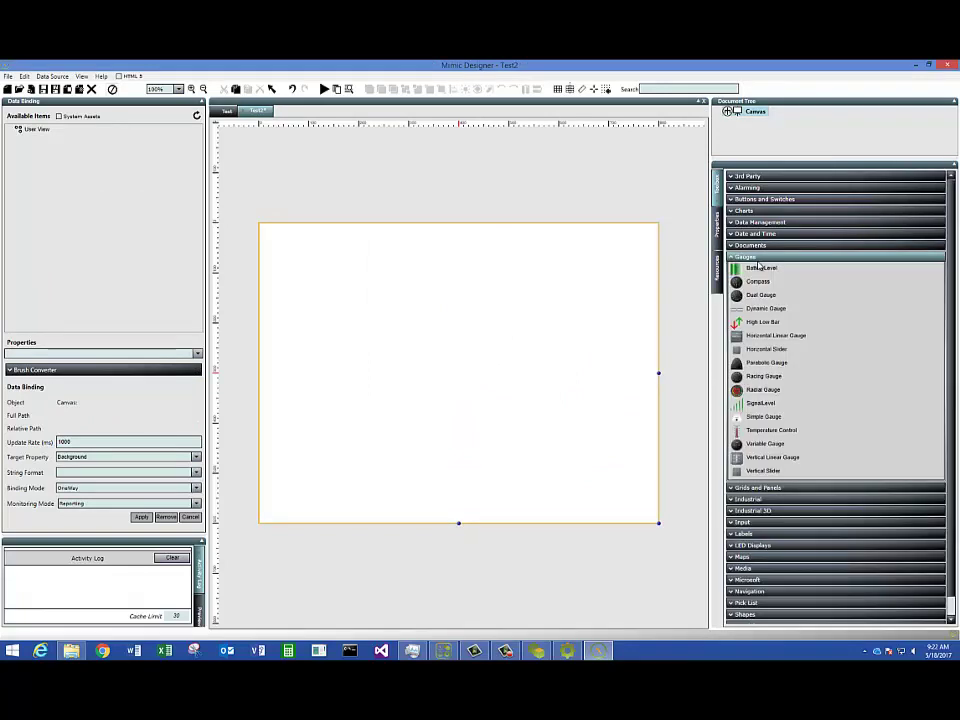
left_click(761, 404)
mouse_move(306, 249)
left_mouse_down()
mouse_move(461, 369)
mouse_move(466, 352)
left_mouse_up()
left_click(761, 268)
left_click_drag(512, 247, 558, 374)
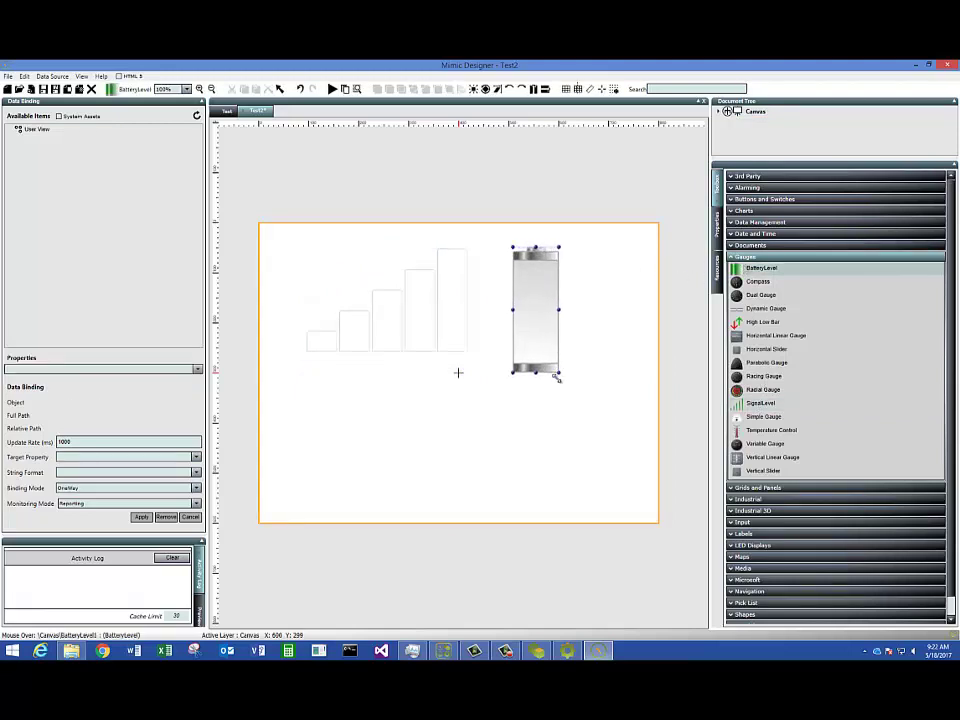
Bind the SignalLevel gauge to Assets > Tampa Pump Station > Pump Collection > Pump 1 Current
double_click(31, 129)
double_click(42, 138)
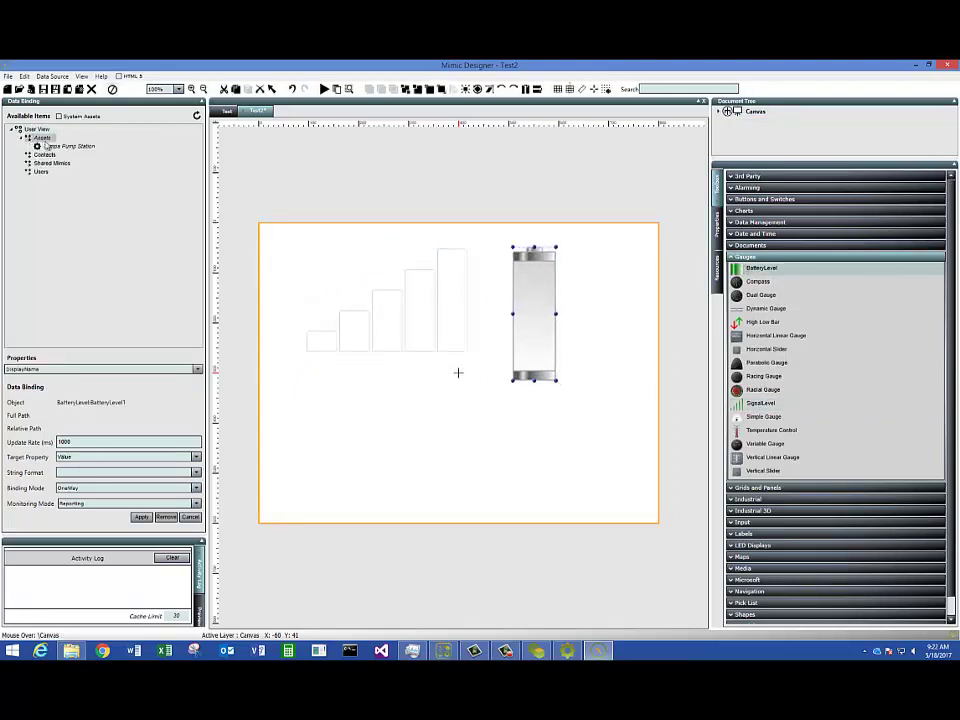
double_click(60, 146)
double_click(72, 163)
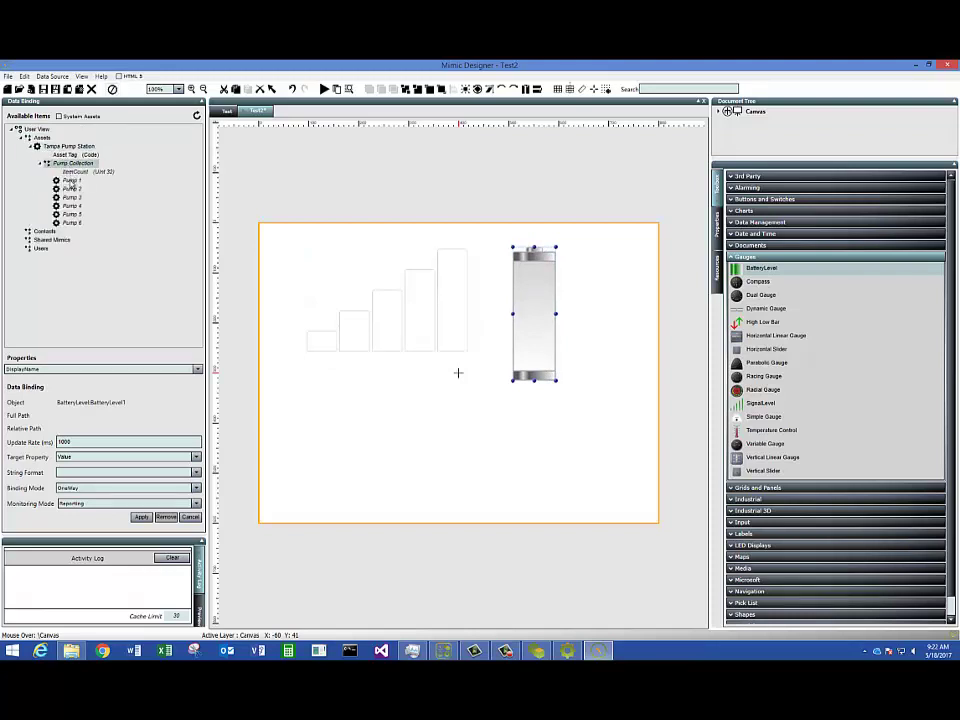
double_click(72, 180)
left_click_drag(551, 313, 560, 306)
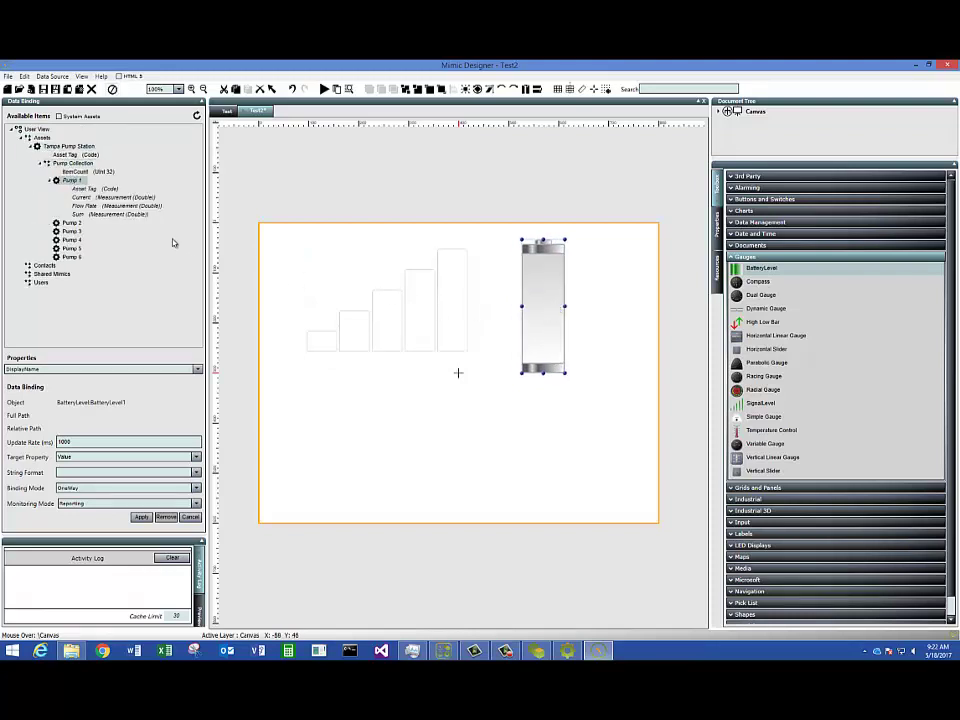
left_click(381, 298)
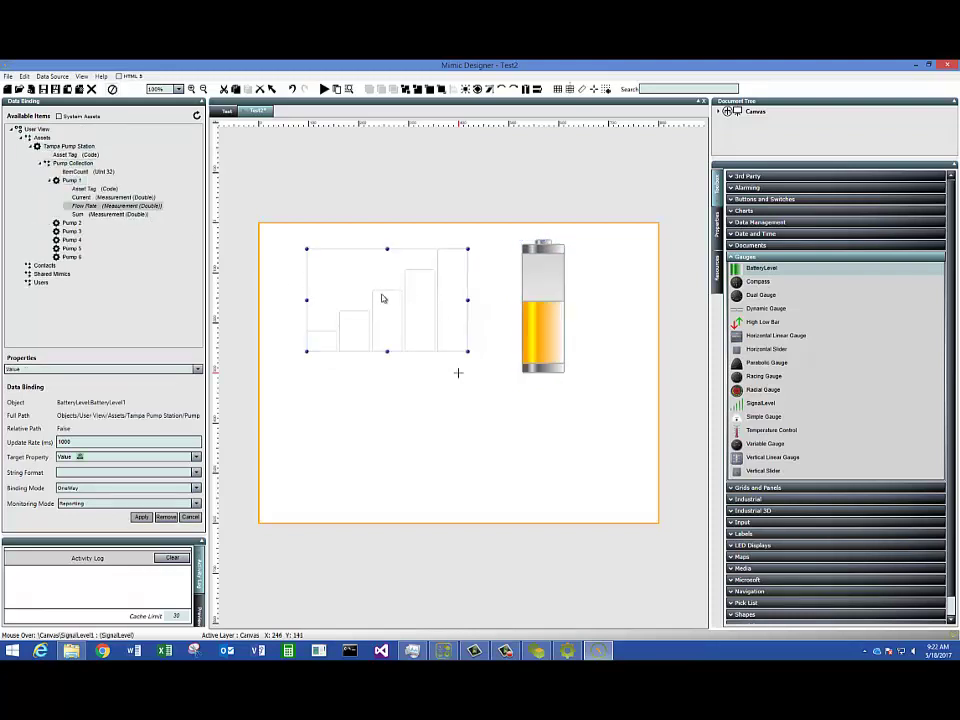
double_click(80, 198)
Pick the Gel Navigation Back Button from the Navigation components
left_click(752, 257)
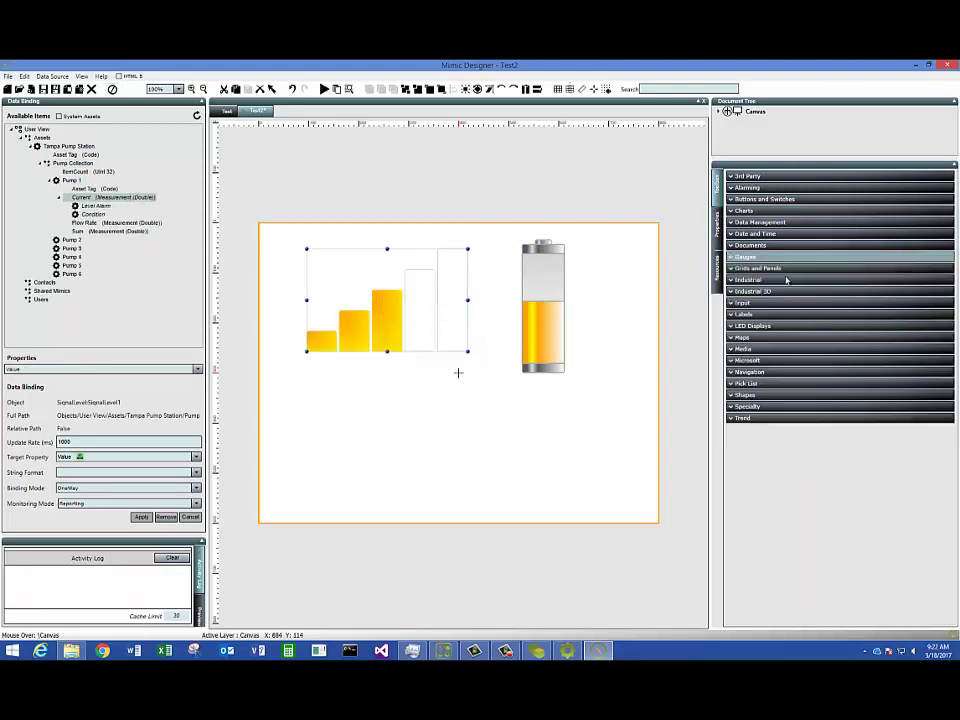
left_click(763, 372)
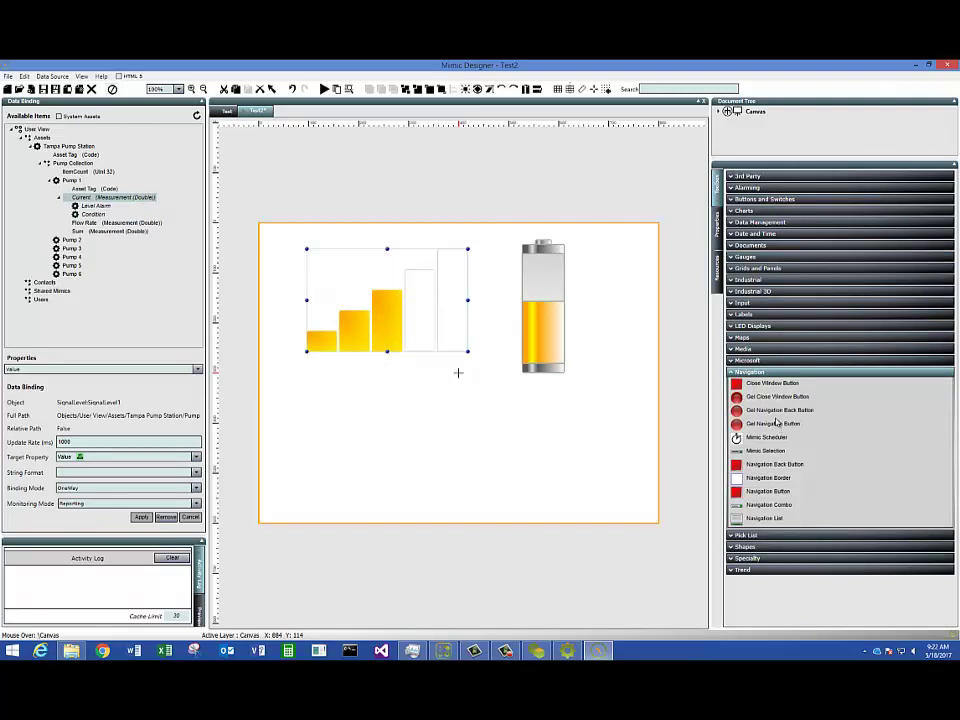
left_click(781, 411)
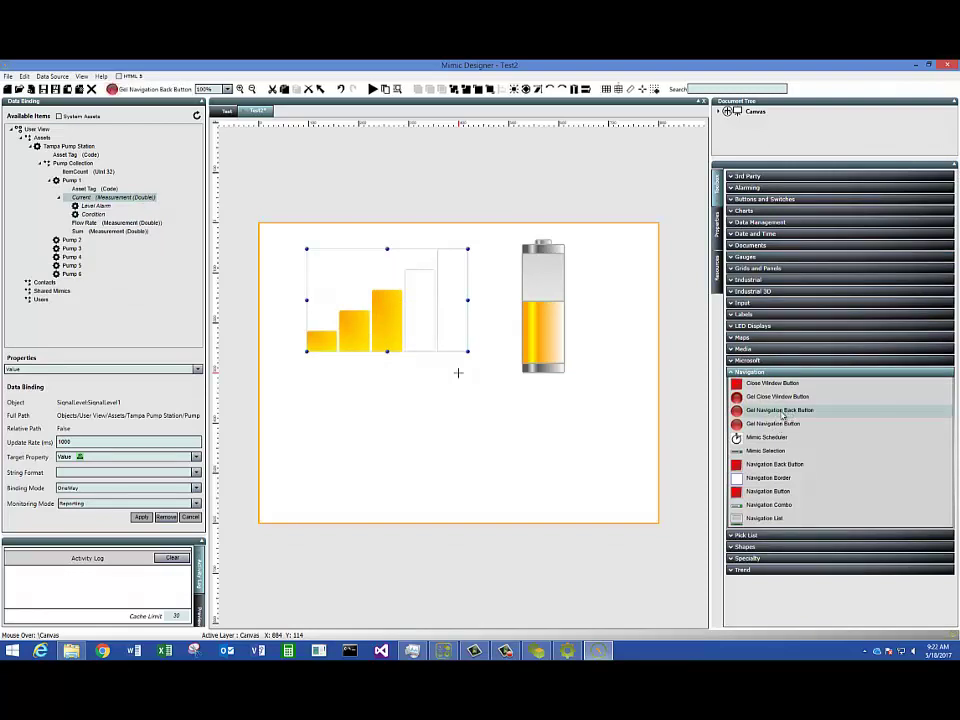
Add a Gel Navigation Back button to Test2 and give it a green background
mouse_move(499, 455)
left_mouse_down()
mouse_move(553, 489)
mouse_move(589, 497)
left_mouse_up()
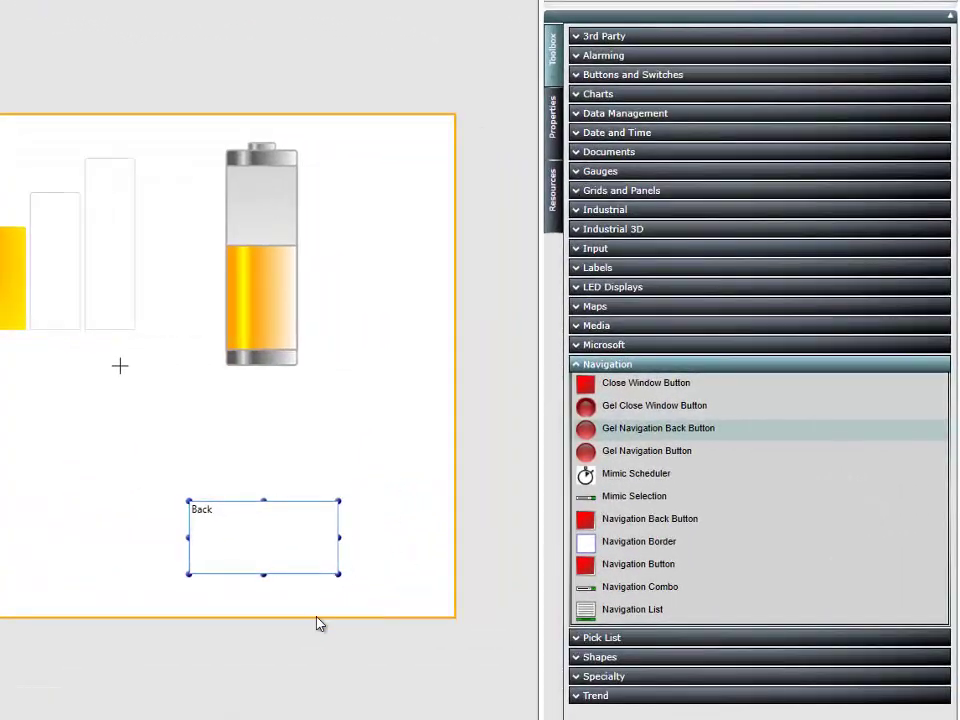
left_click(166, 506)
left_click(266, 534)
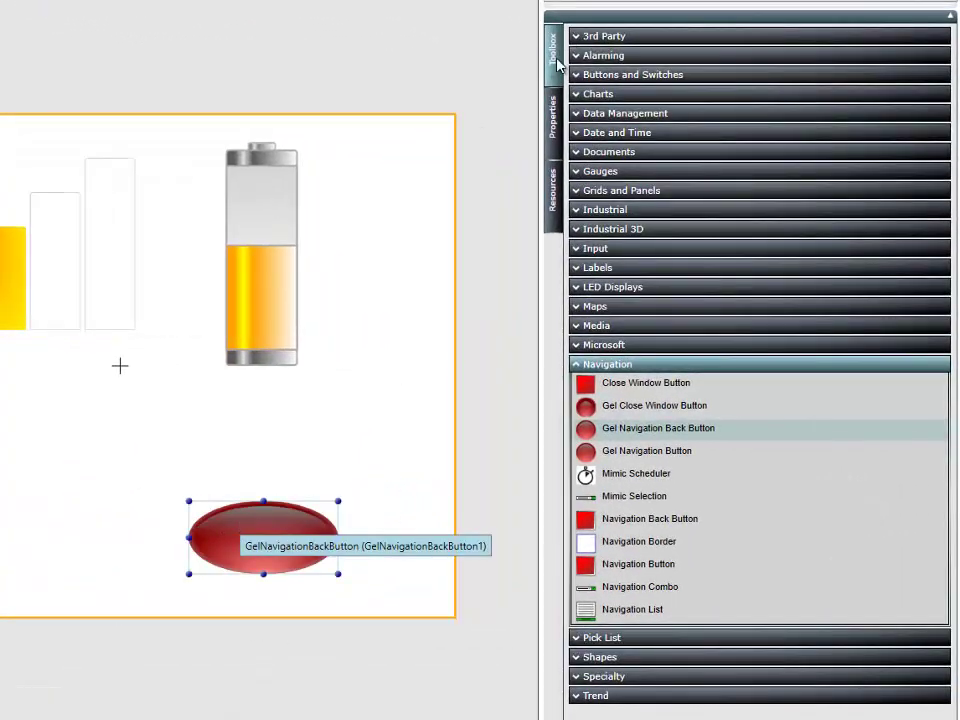
left_click(554, 117)
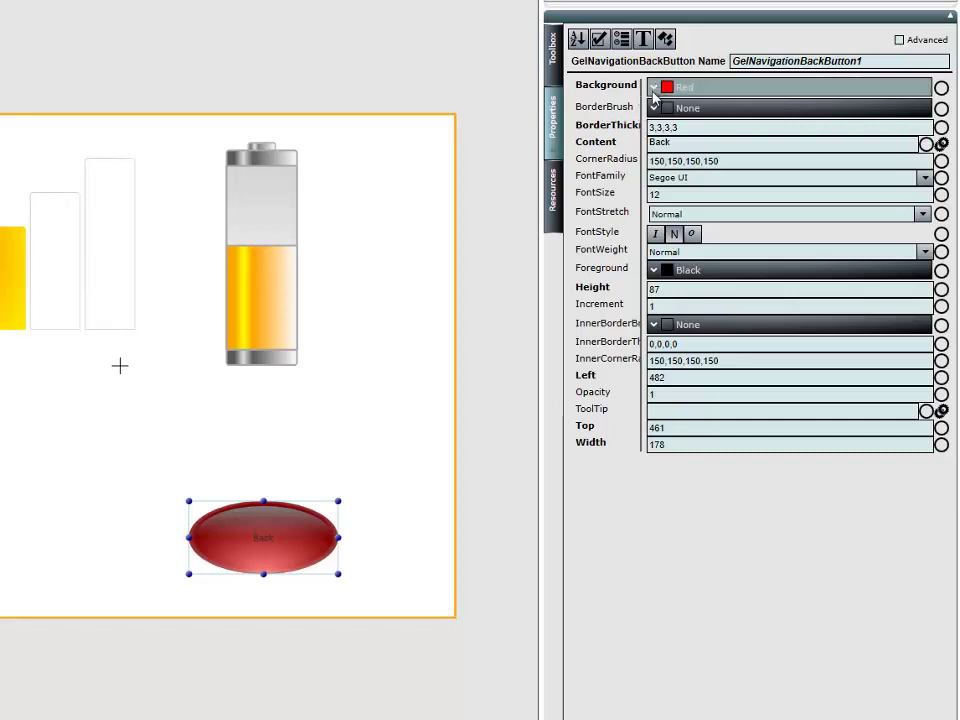
left_click(654, 87)
left_click(713, 117)
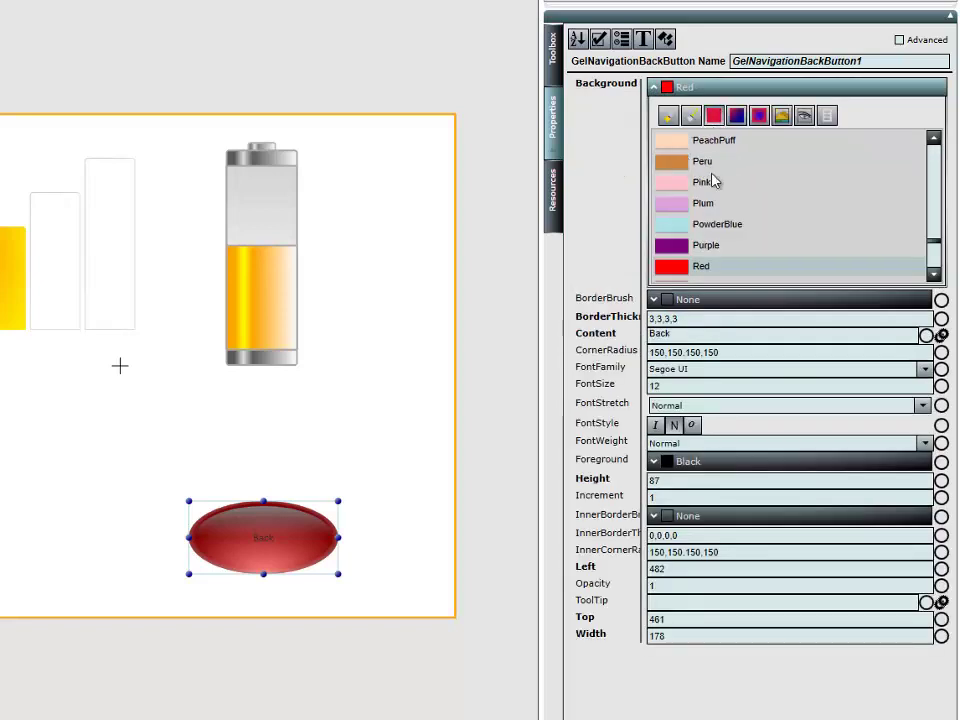
left_click_drag(711, 193, 697, 148)
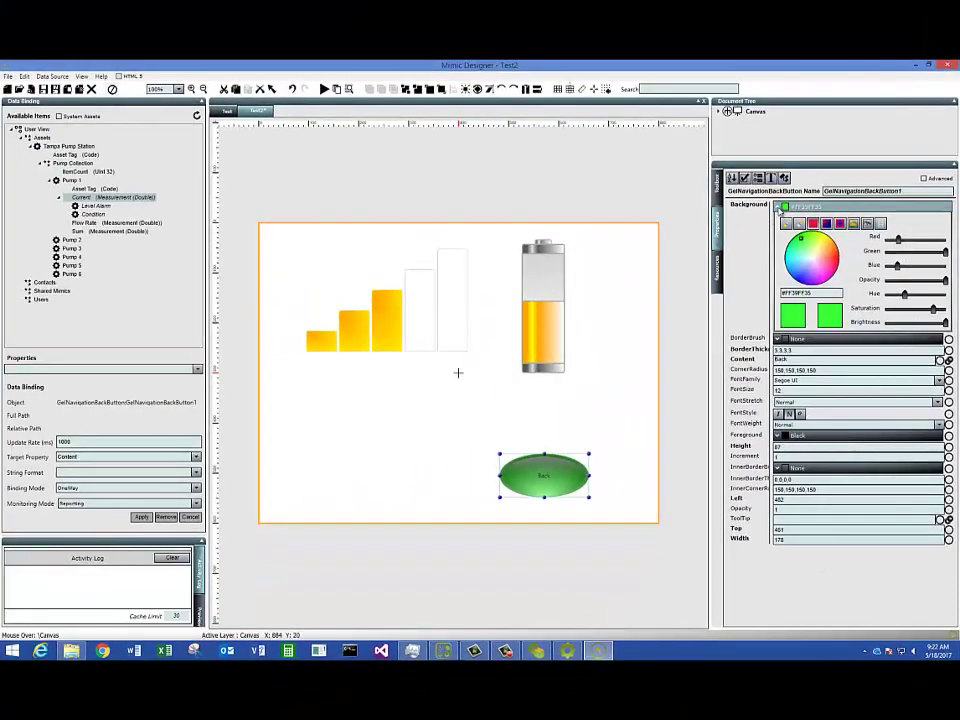
left_click(773, 210)
Move the Back button to the lower right, save Test2, and return to the Test mimic
left_click_drag(555, 482, 596, 455)
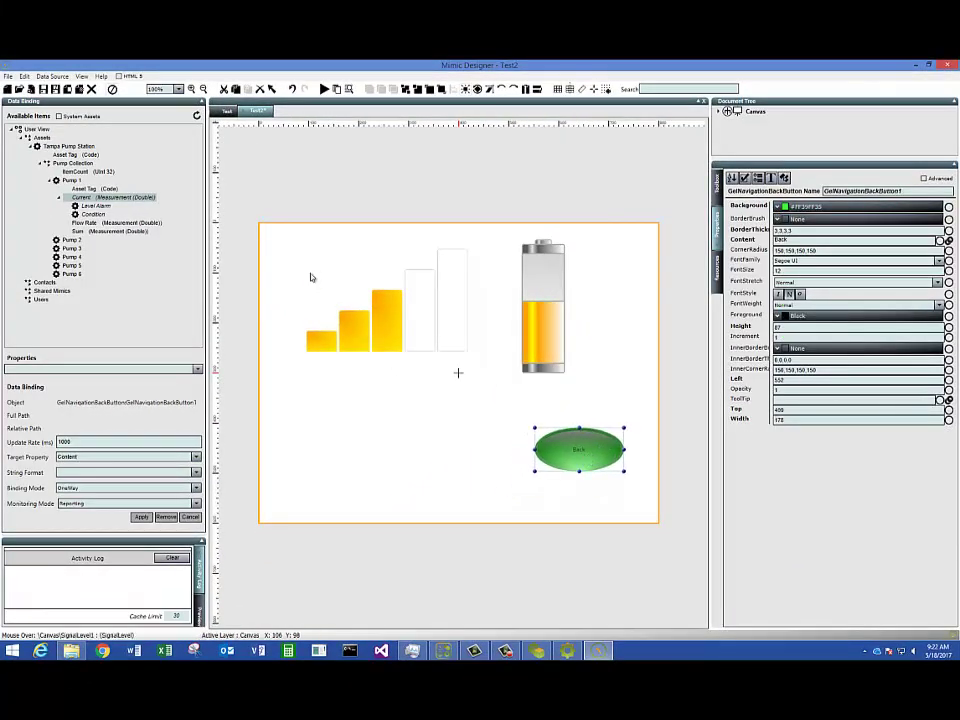
left_click(43, 90)
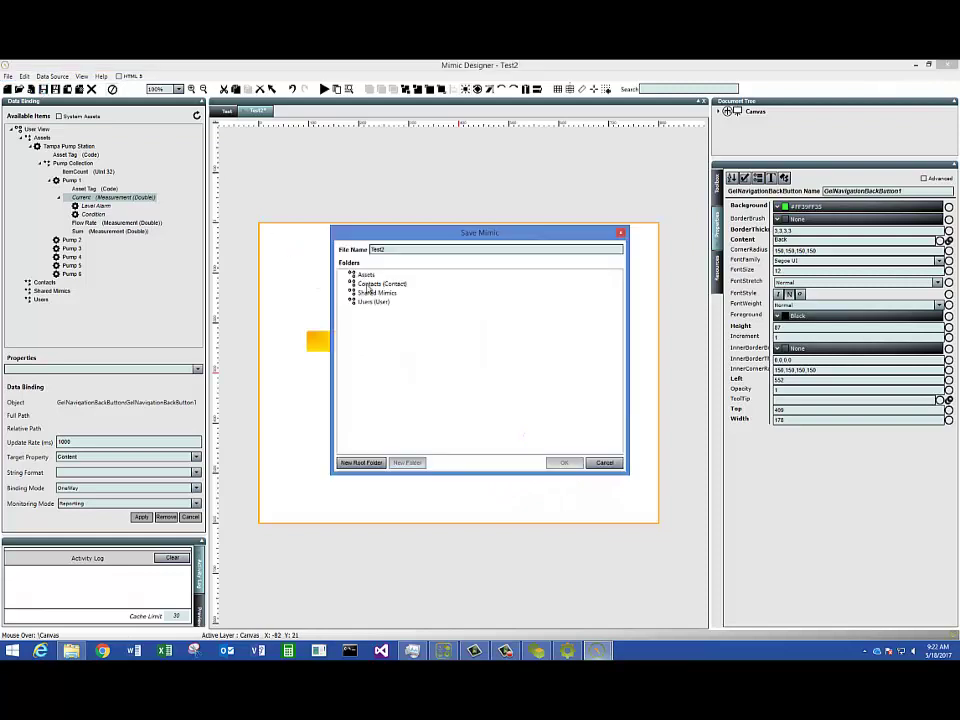
left_click(563, 462)
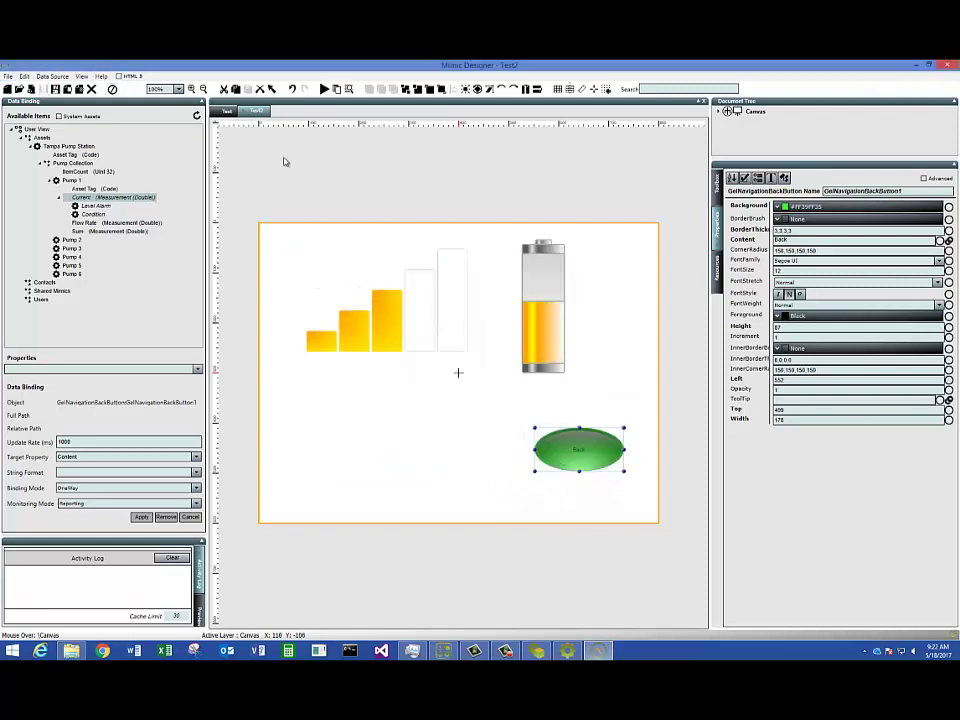
left_click(228, 110)
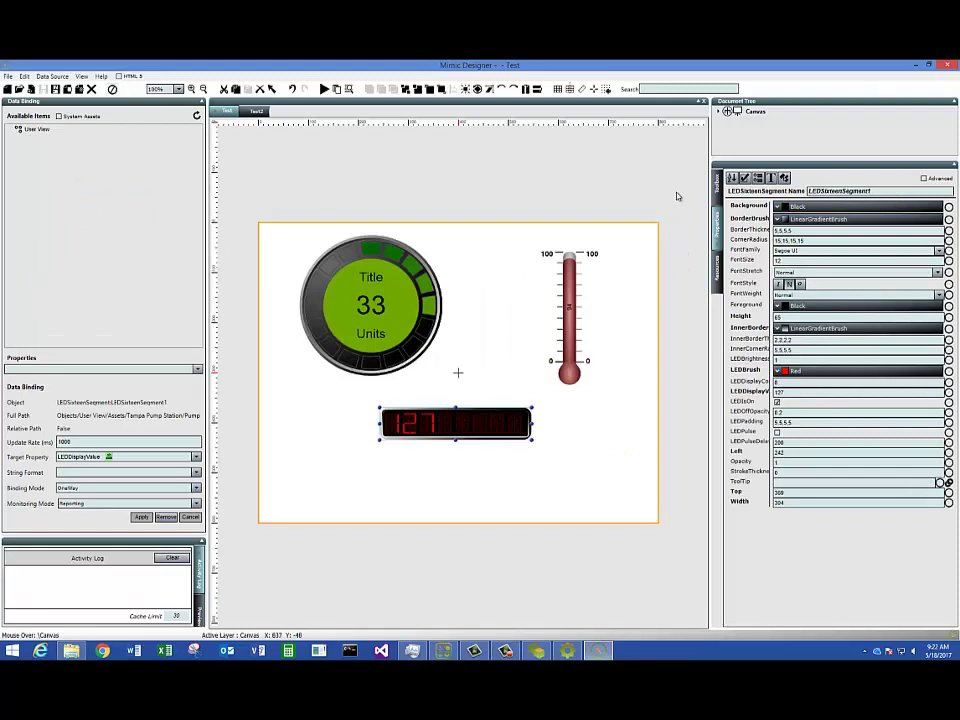
Add a Navigation Button below the LED display on the Test mimic
left_click(716, 185)
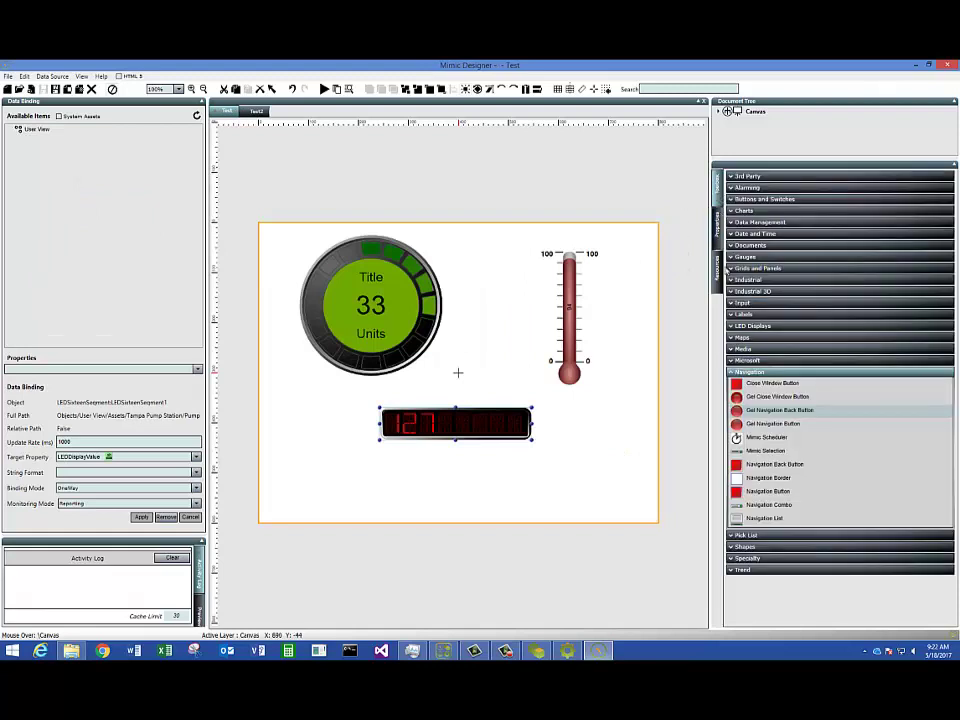
left_click(777, 491)
mouse_move(489, 477)
left_mouse_down()
mouse_move(572, 506)
mouse_move(596, 482)
left_mouse_up()
Set NavigationButton1 to navigate to the Shared Mimics/Test2 mimic
left_click(717, 228)
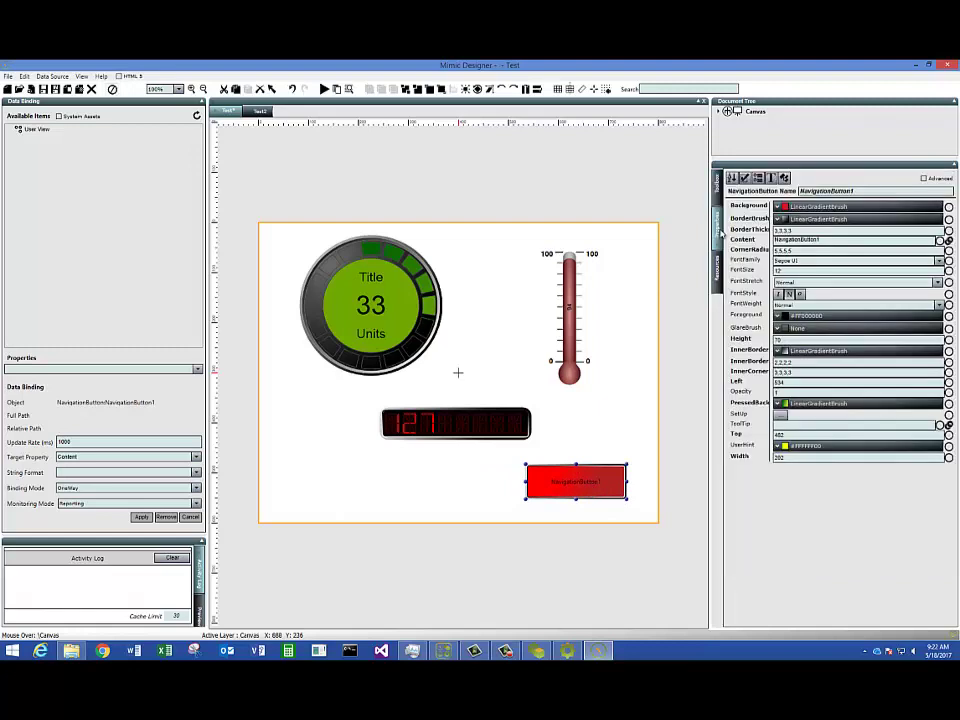
left_click(924, 178)
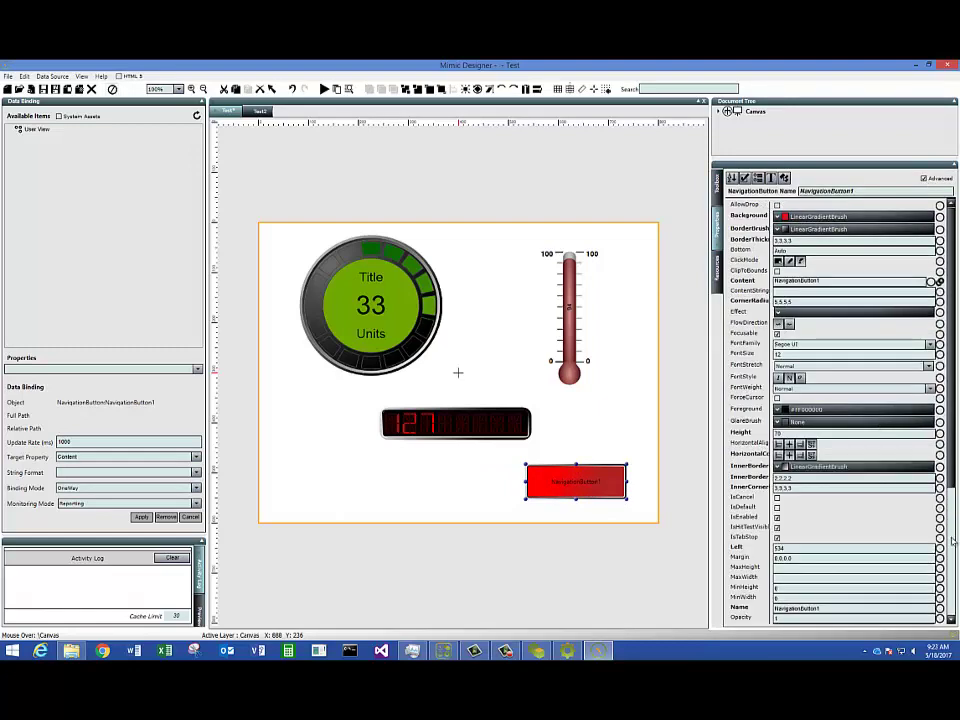
scroll(953, 538, "down", 6)
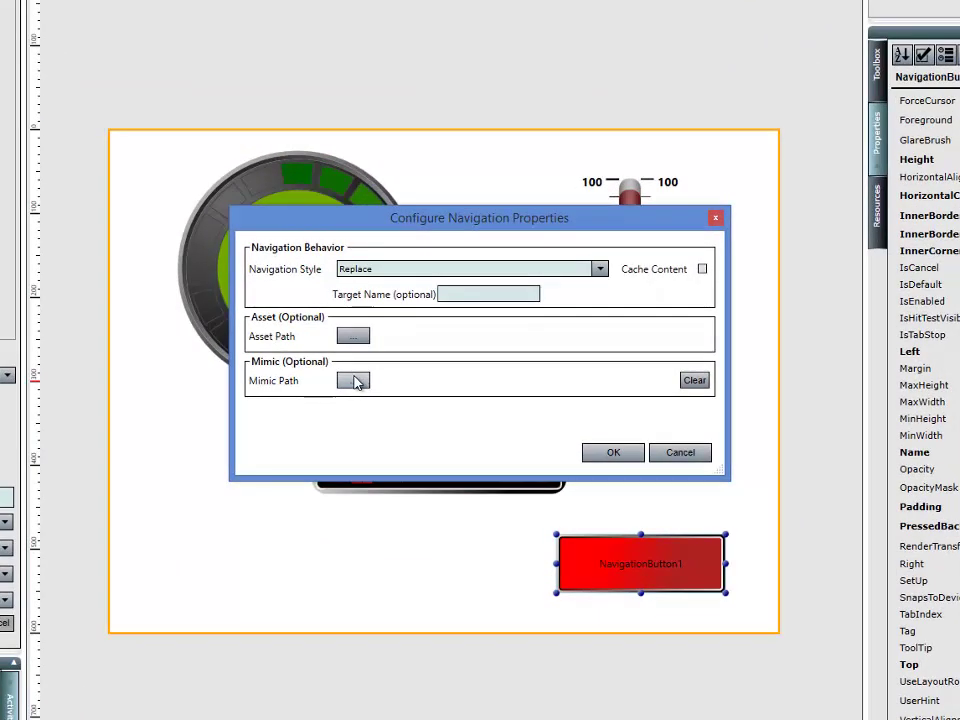
left_click(353, 380)
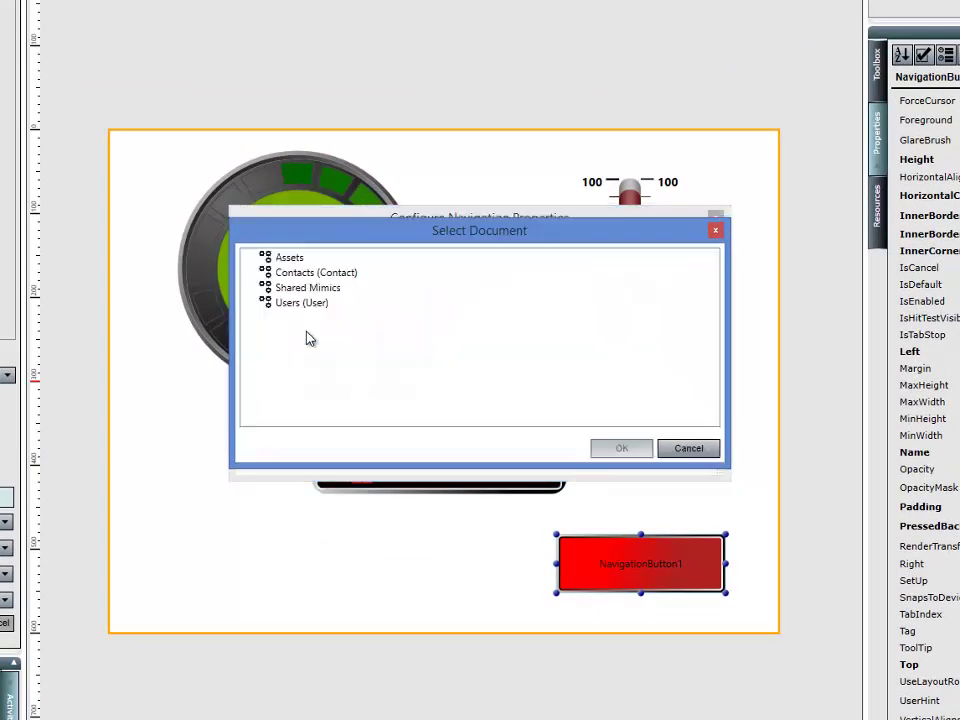
double_click(308, 288)
left_click(302, 317)
left_click(621, 448)
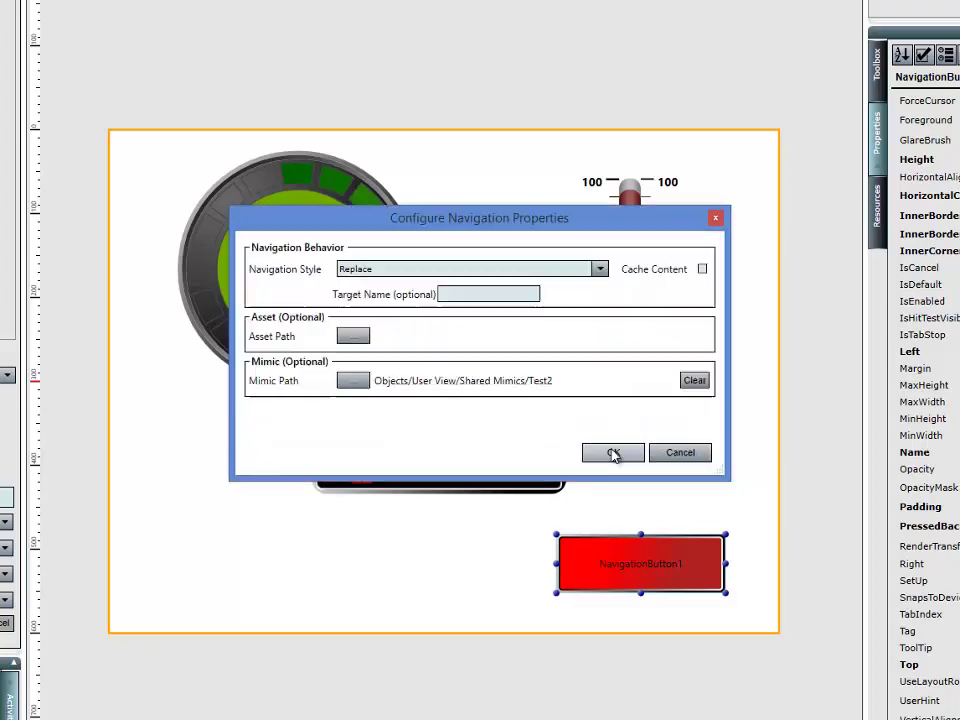
left_click(611, 452)
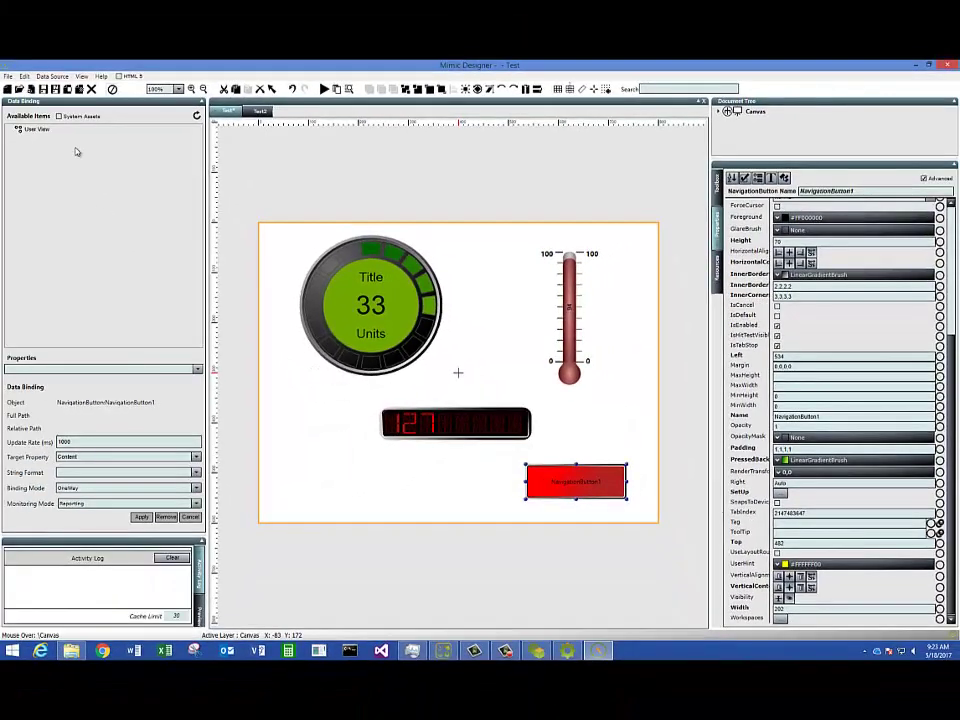
Run the Test mimic, confirm the red button opens Test2 and Back returns, then shrink the window
left_click(324, 89)
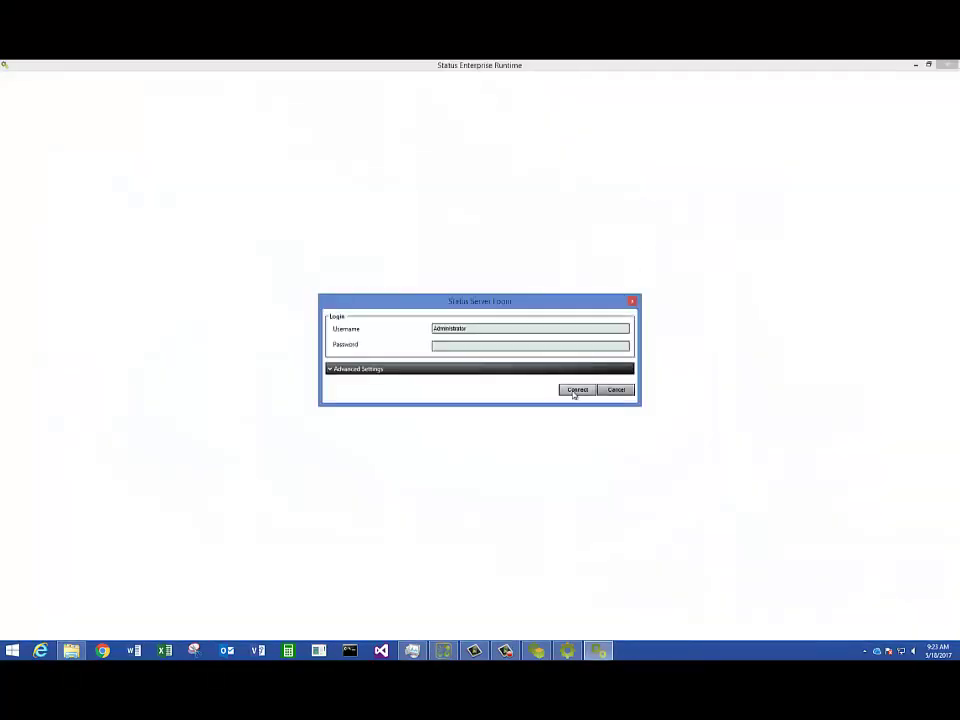
left_click(574, 392)
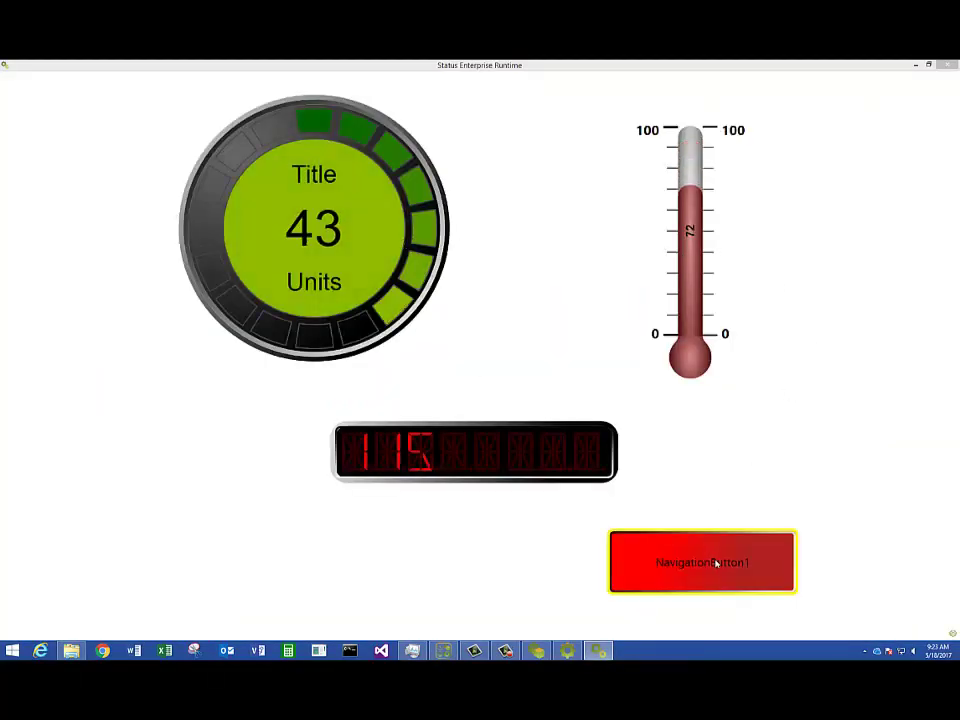
left_click(716, 563)
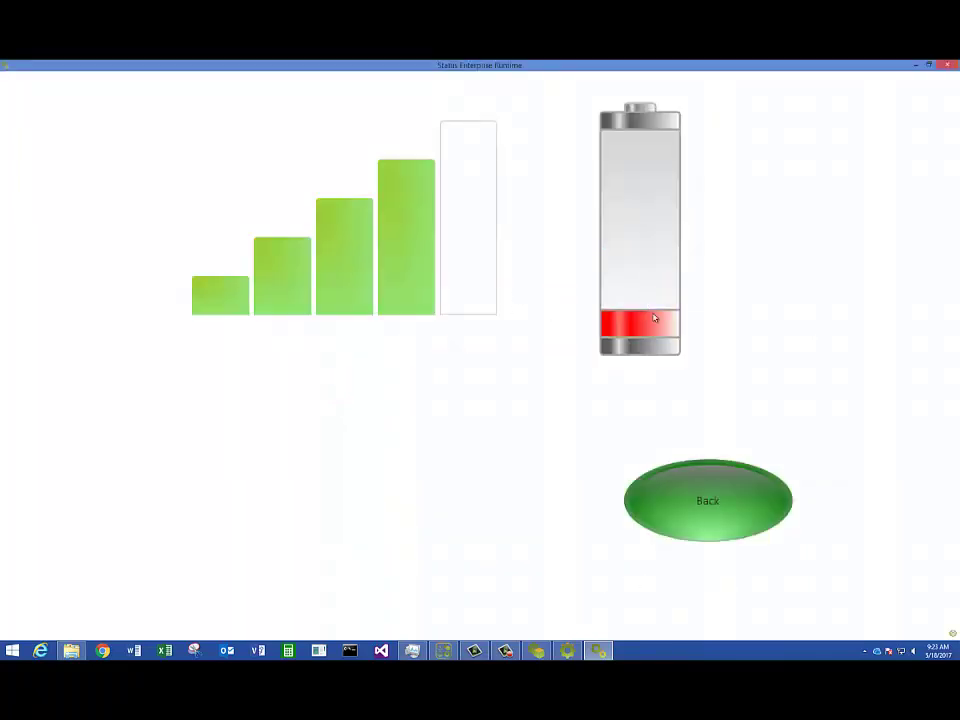
left_click(750, 522)
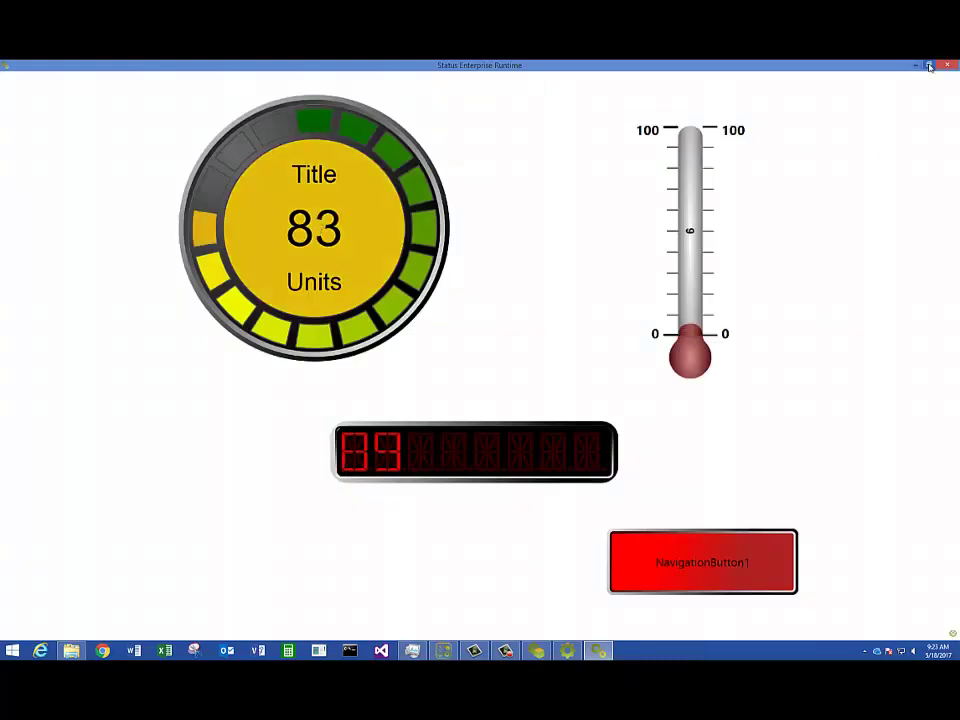
left_click(928, 65)
left_click_drag(319, 152, 379, 93)
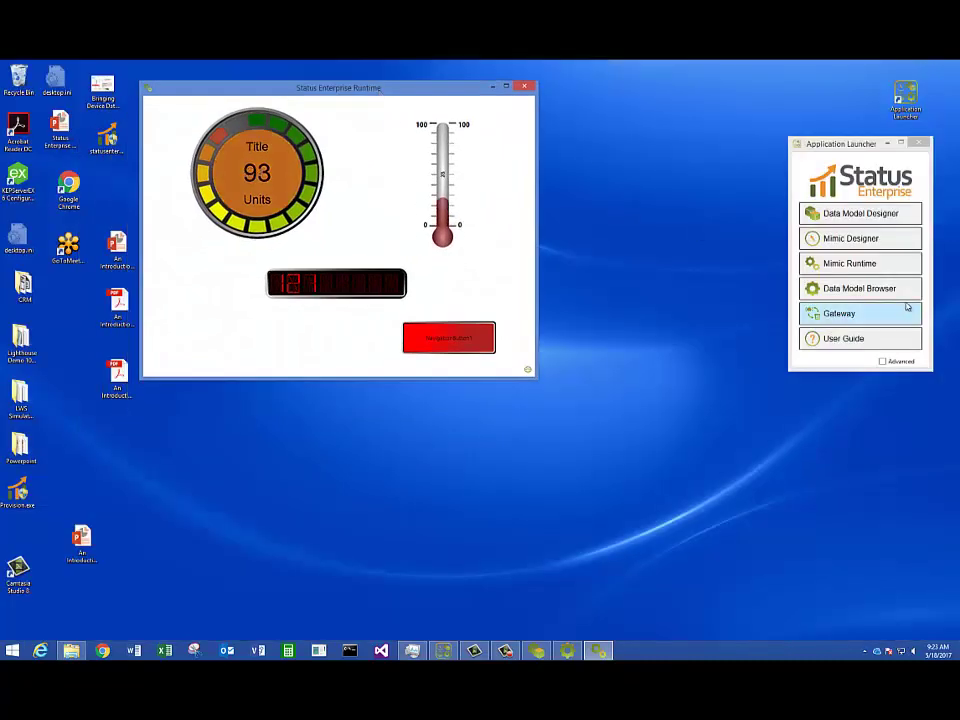
Launch the Gateway from the Application Launcher and maximize its browser login page
left_click(830, 313)
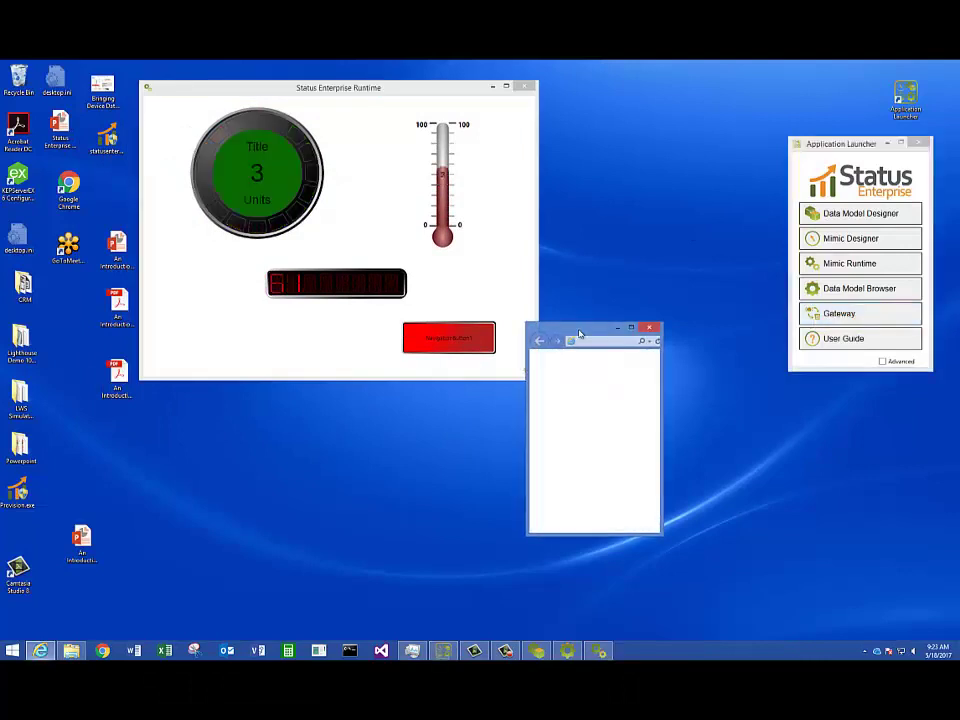
left_click_drag(371, 88, 330, 88)
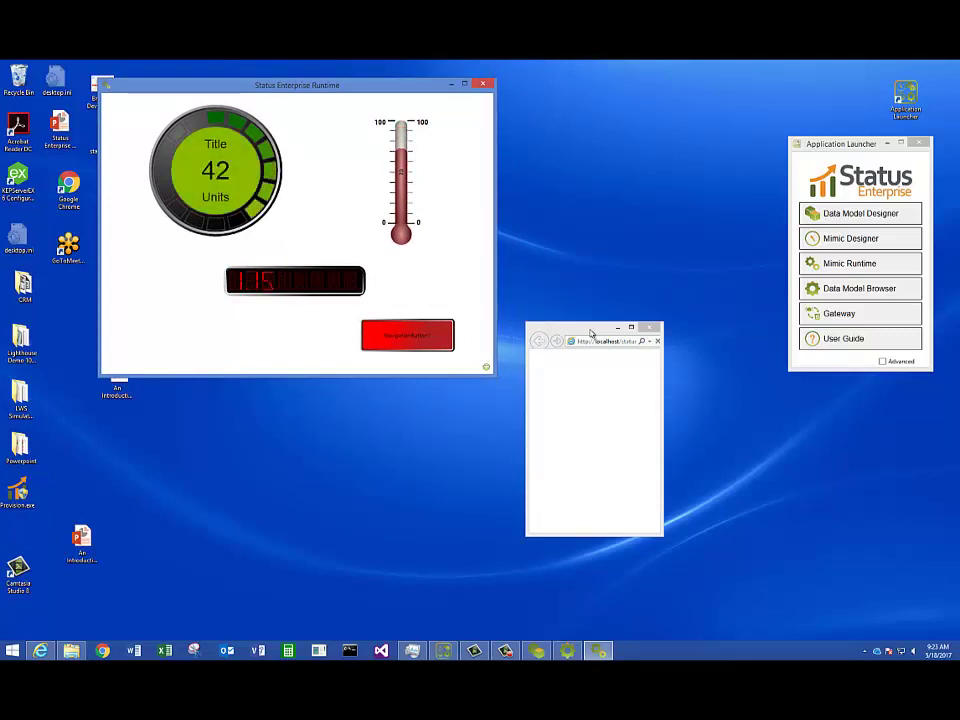
double_click(591, 333)
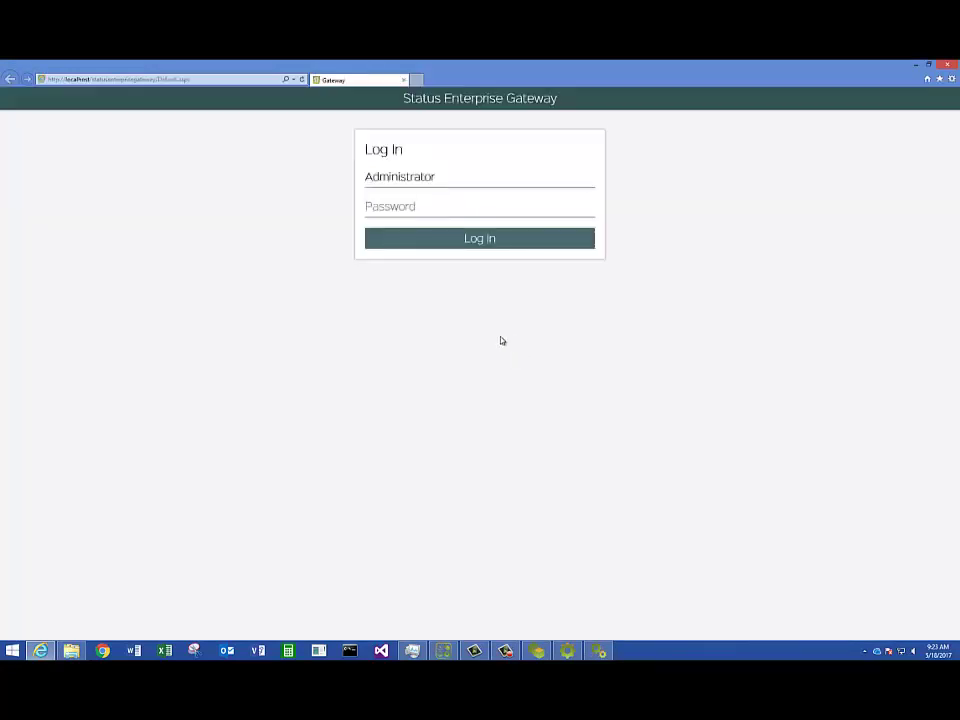
Log in to the Gateway and open the Test mimic from Shared Mimics
left_click(482, 246)
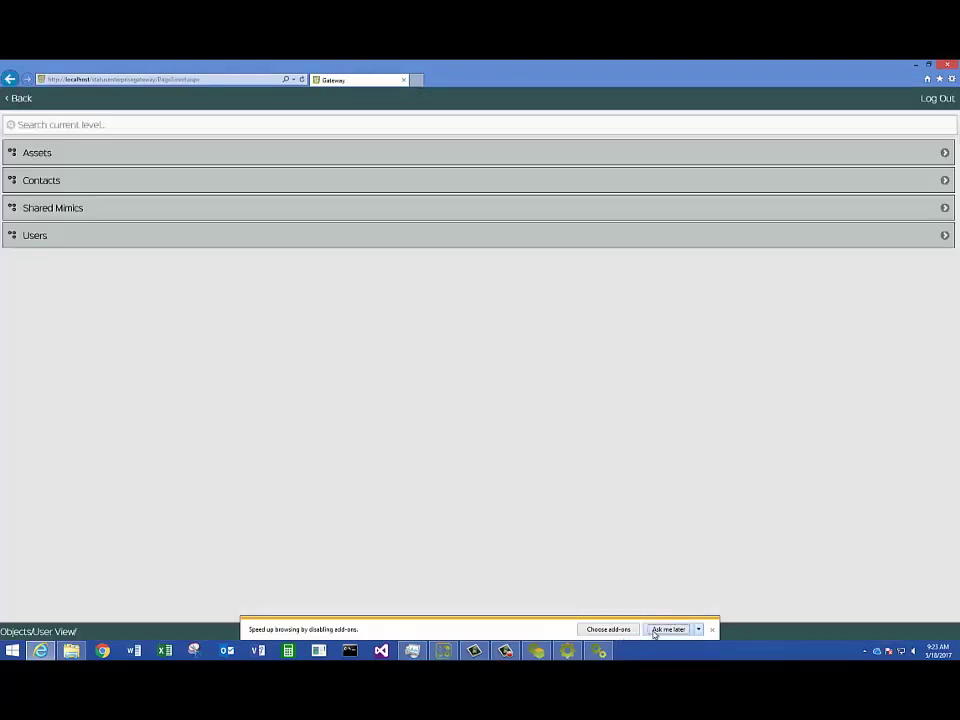
left_click(655, 630)
left_click(22, 208)
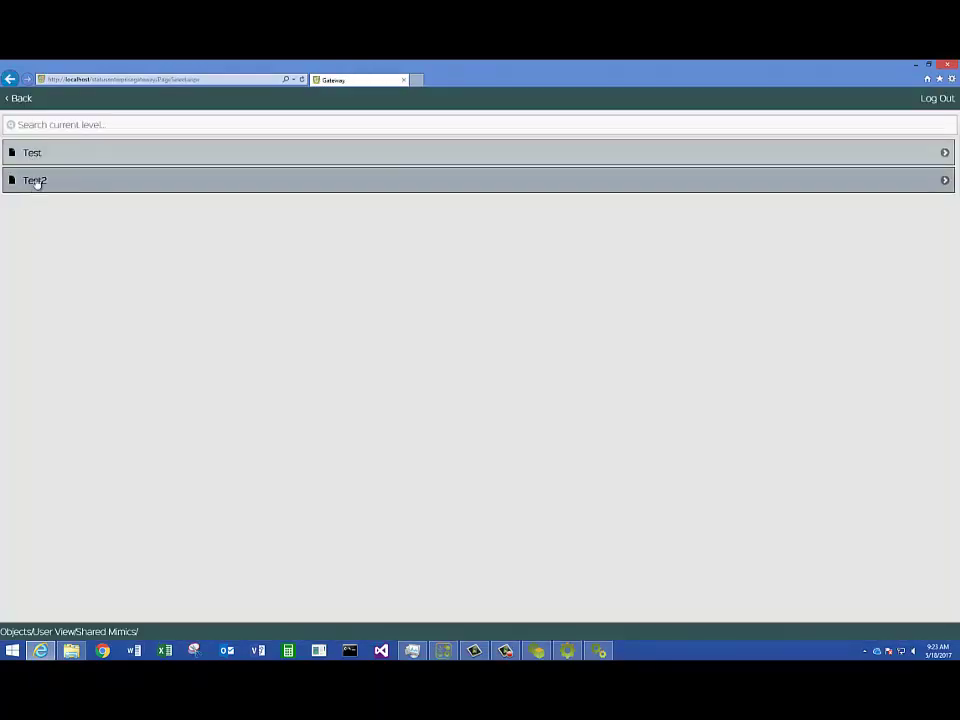
left_click(36, 153)
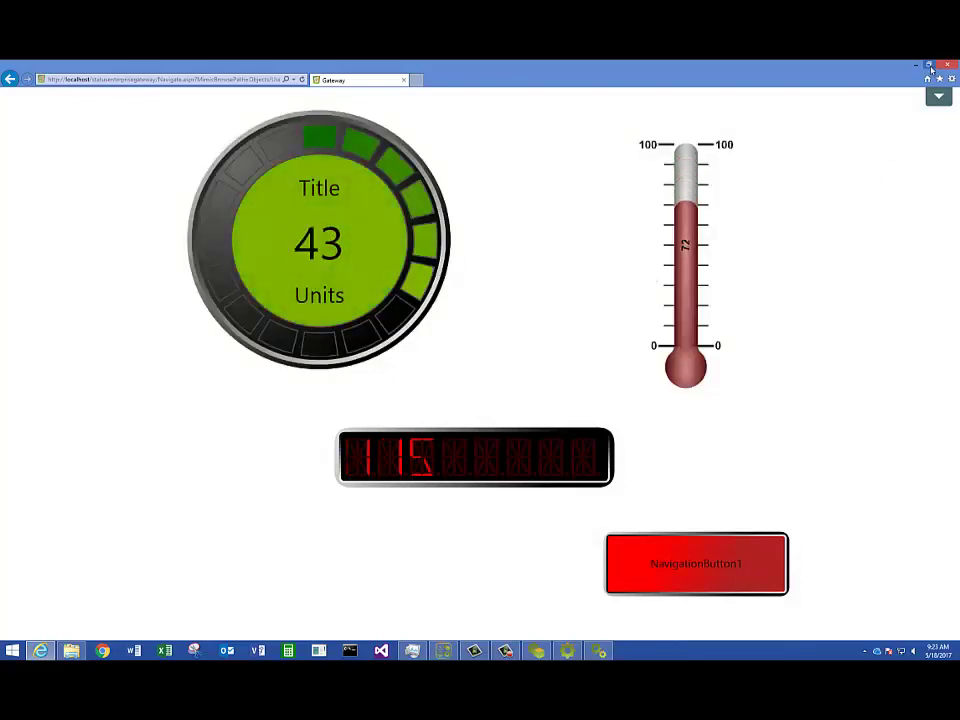
Shrink the browser beside Runtime and confirm the red button reaches Test2 and Back returns
key("super+Down")
left_click_drag(584, 333, 575, 148)
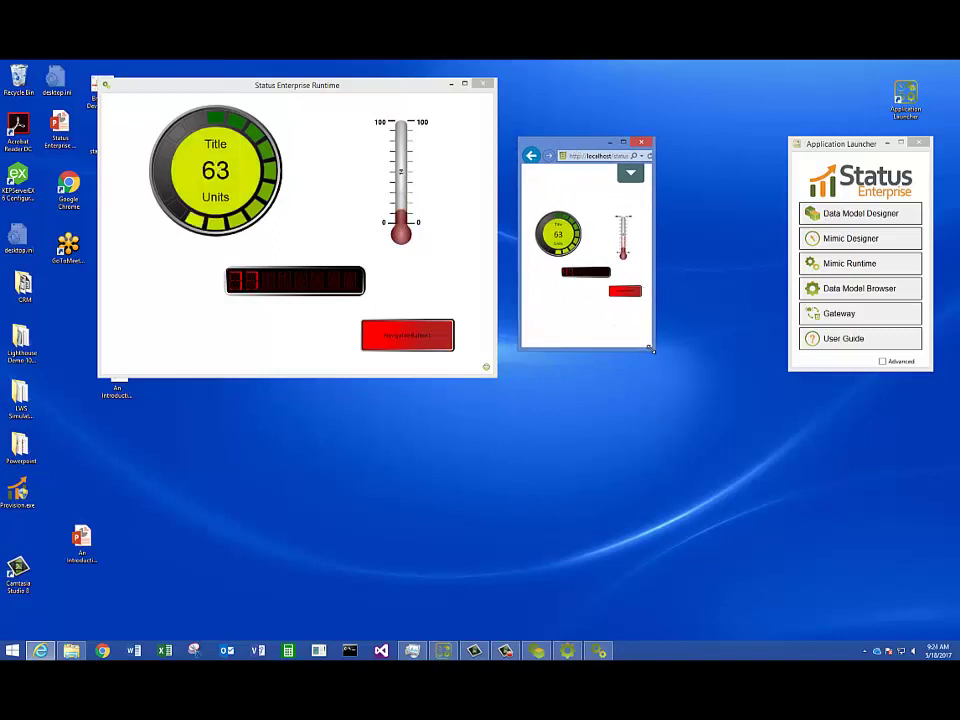
mouse_move(653, 348)
left_mouse_down()
mouse_move(647, 330)
mouse_move(651, 337)
left_mouse_up()
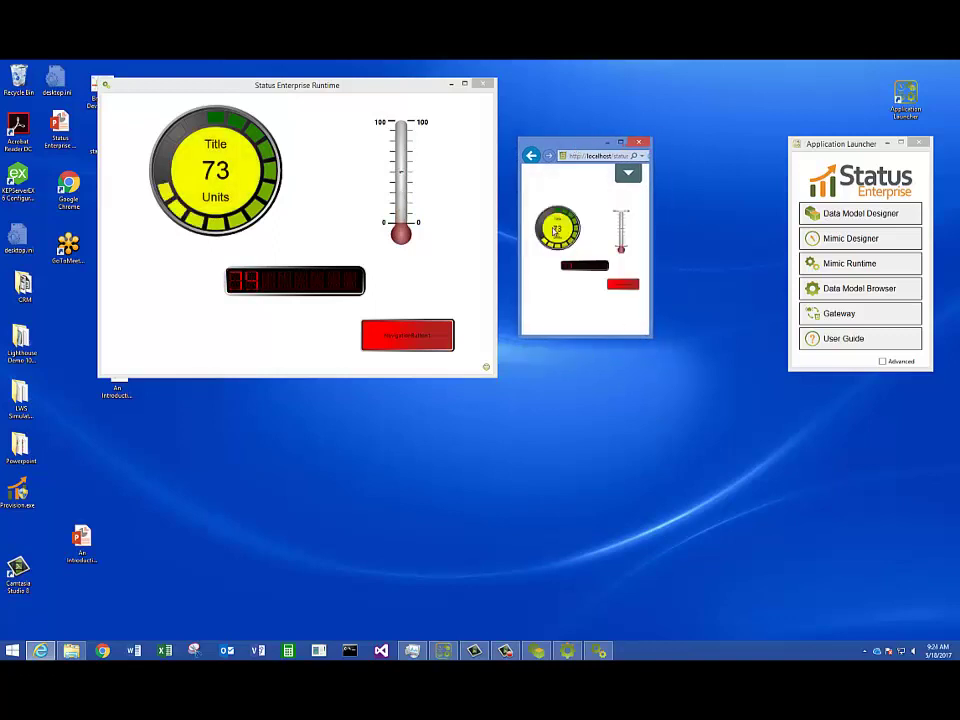
left_click(624, 286)
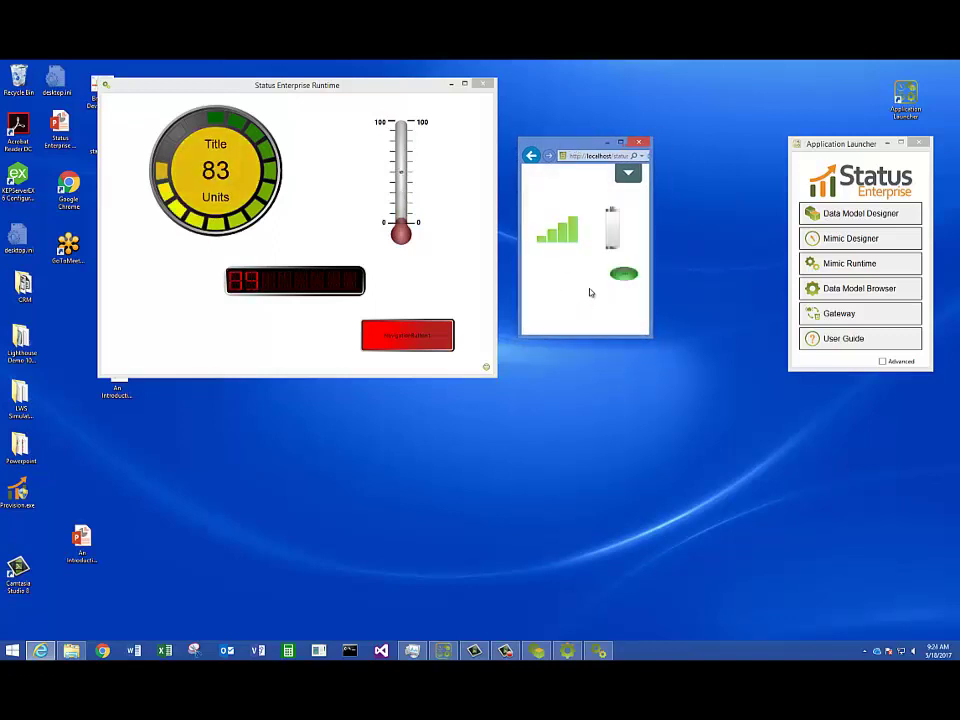
left_click(624, 275)
key("alt+Tab")
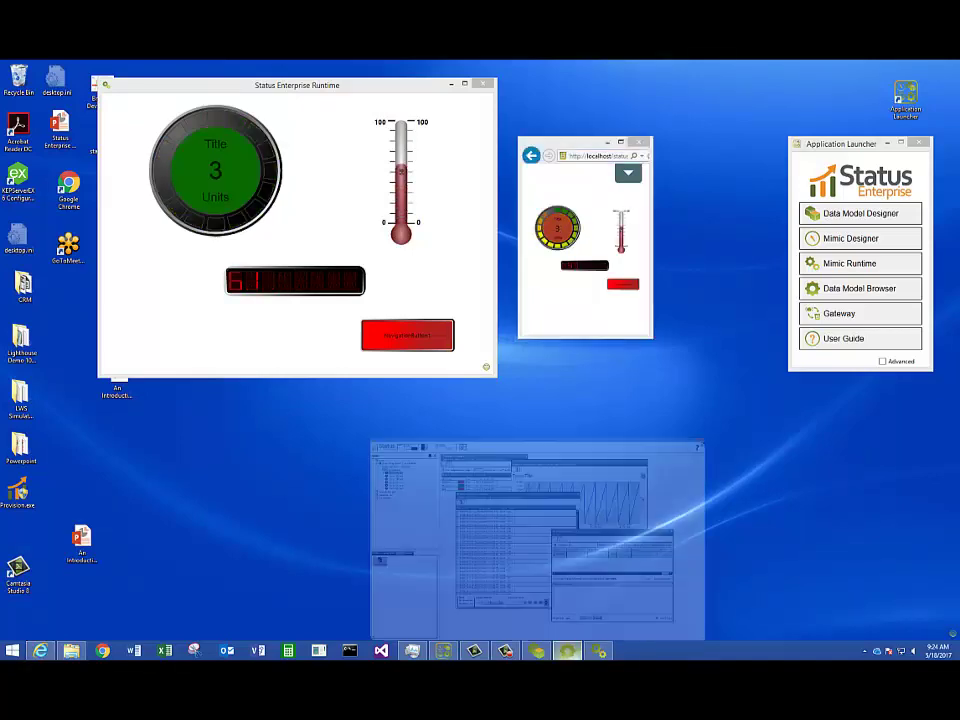
Open Shared Mimics > Test in Model Browser, jump to Test2 and back, then close and minimize
left_click(186, 111)
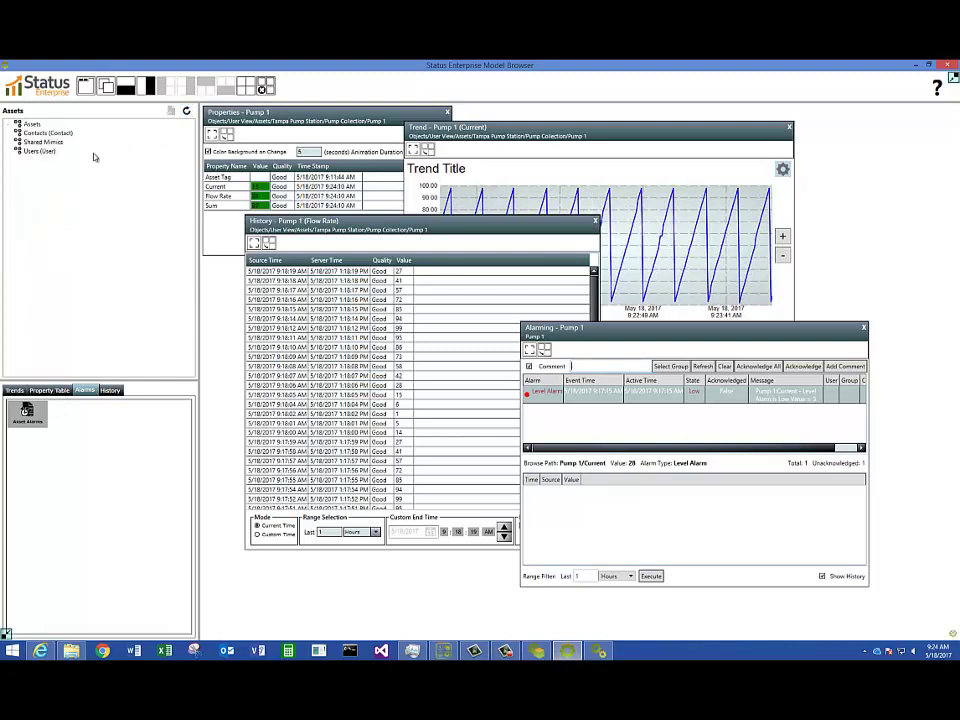
double_click(42, 141)
double_click(52, 150)
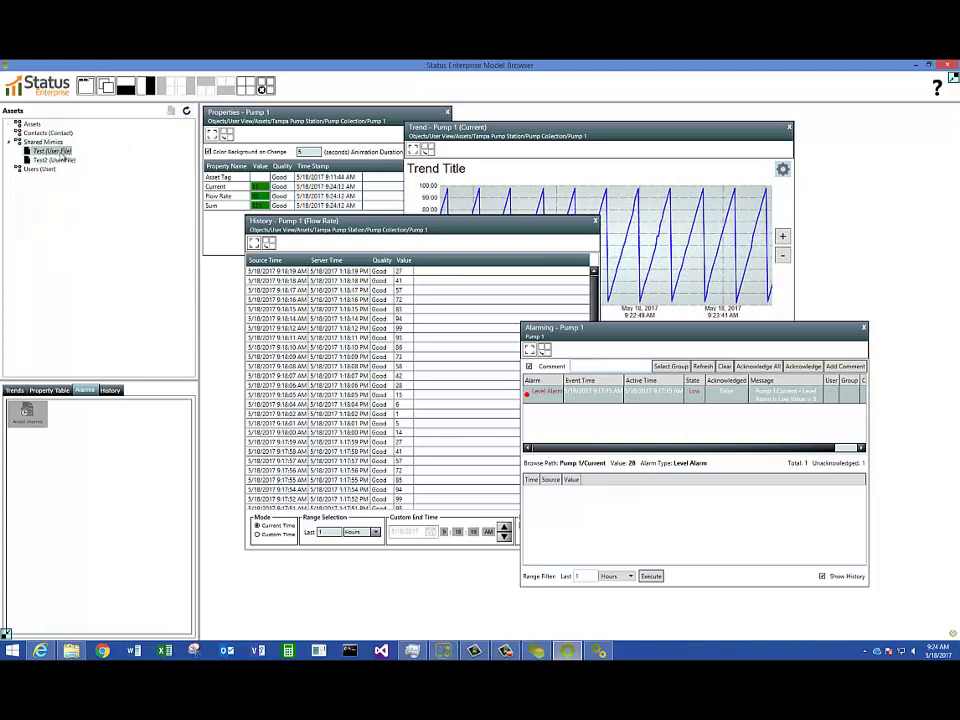
left_click_drag(469, 266, 545, 364)
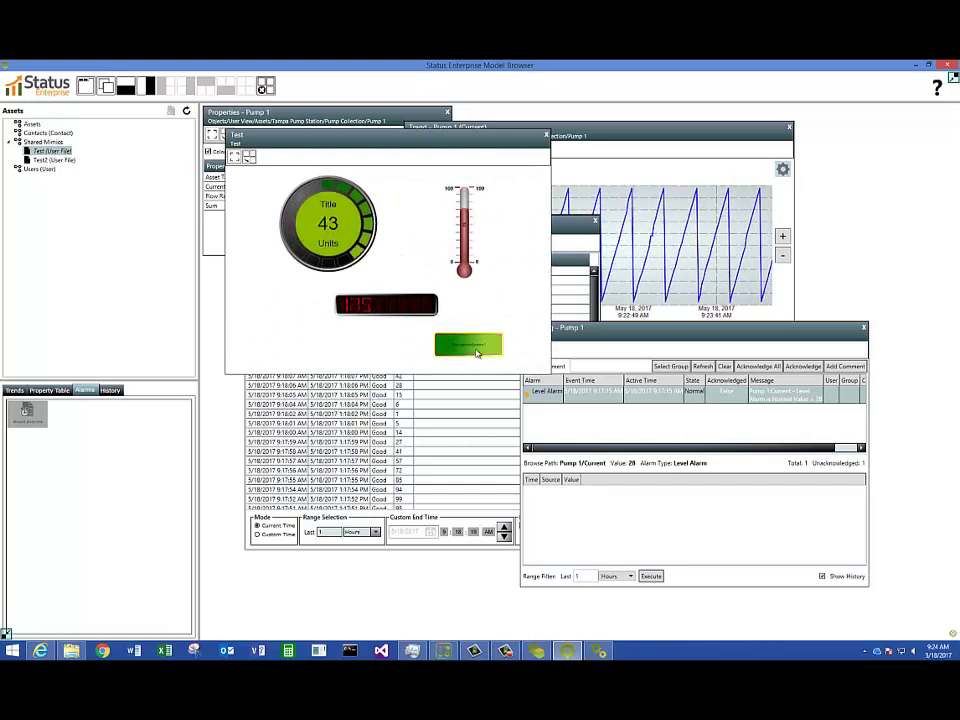
left_click(476, 345)
left_click_drag(452, 138, 438, 223)
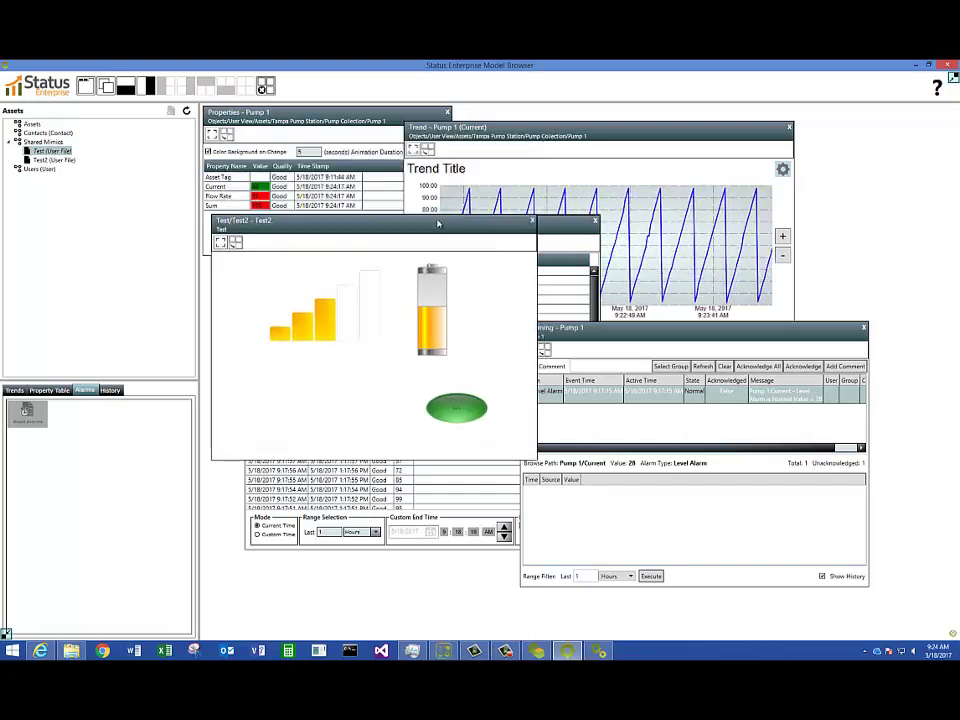
left_click(447, 414)
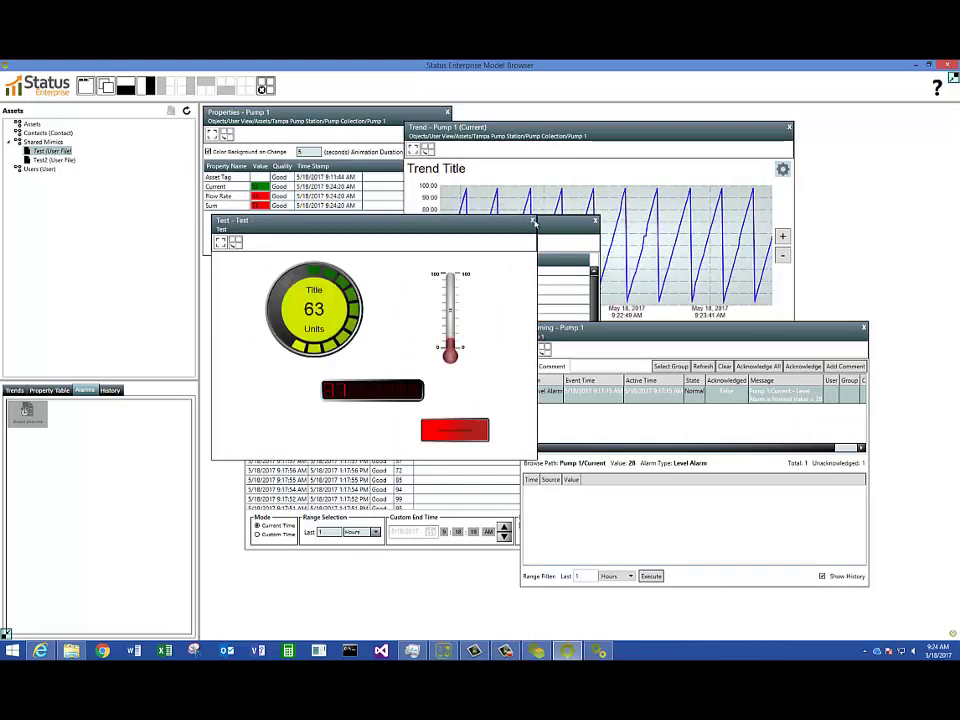
left_click(531, 220)
left_click(914, 65)
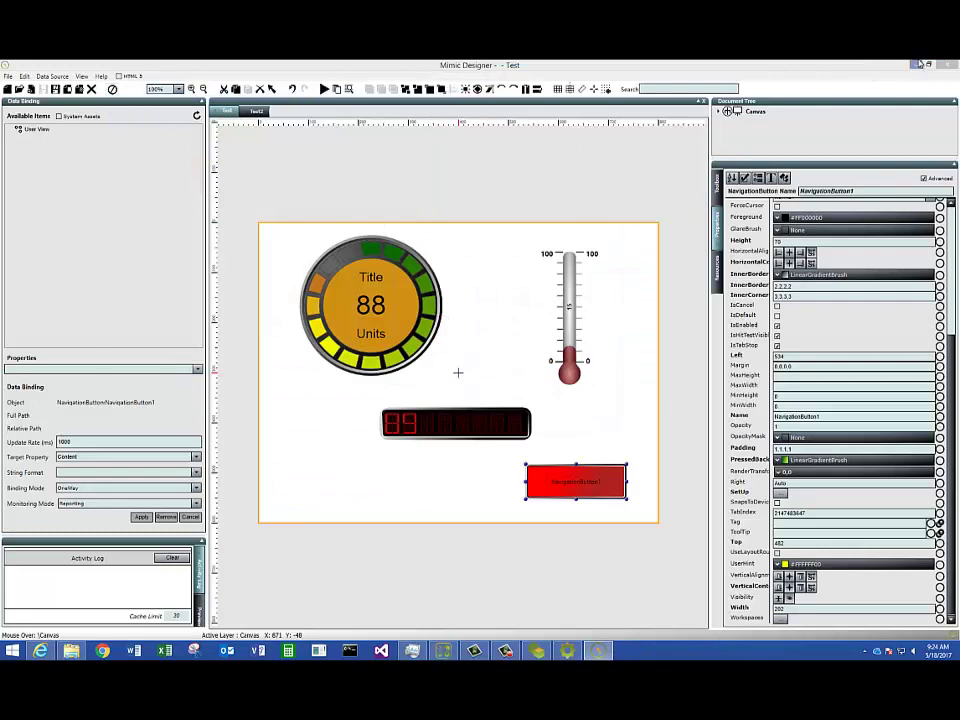
Minimize Mimic Designer, view the Gateway mimic maximized, dismiss it, and return to Data Model Designer
left_click(919, 64)
left_click_drag(576, 146, 299, 142)
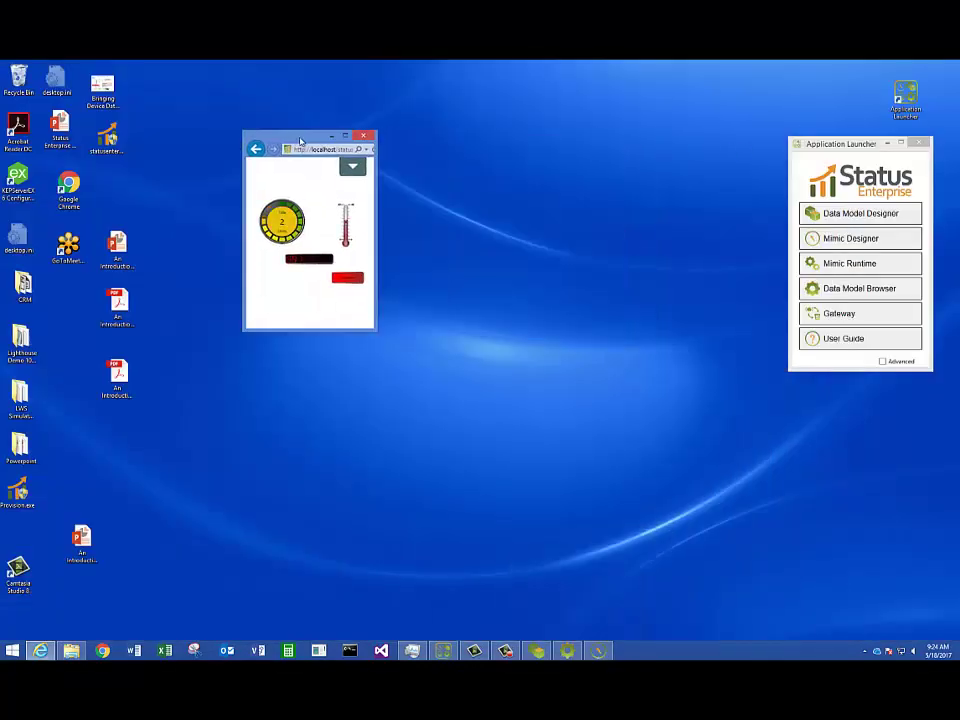
double_click(299, 142)
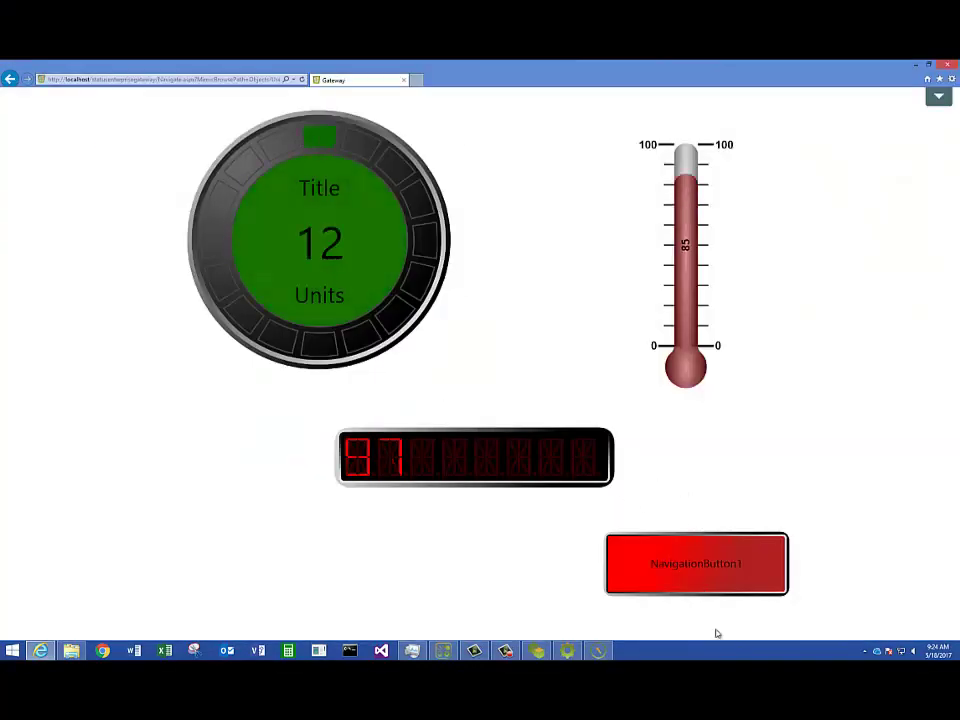
left_click(915, 64)
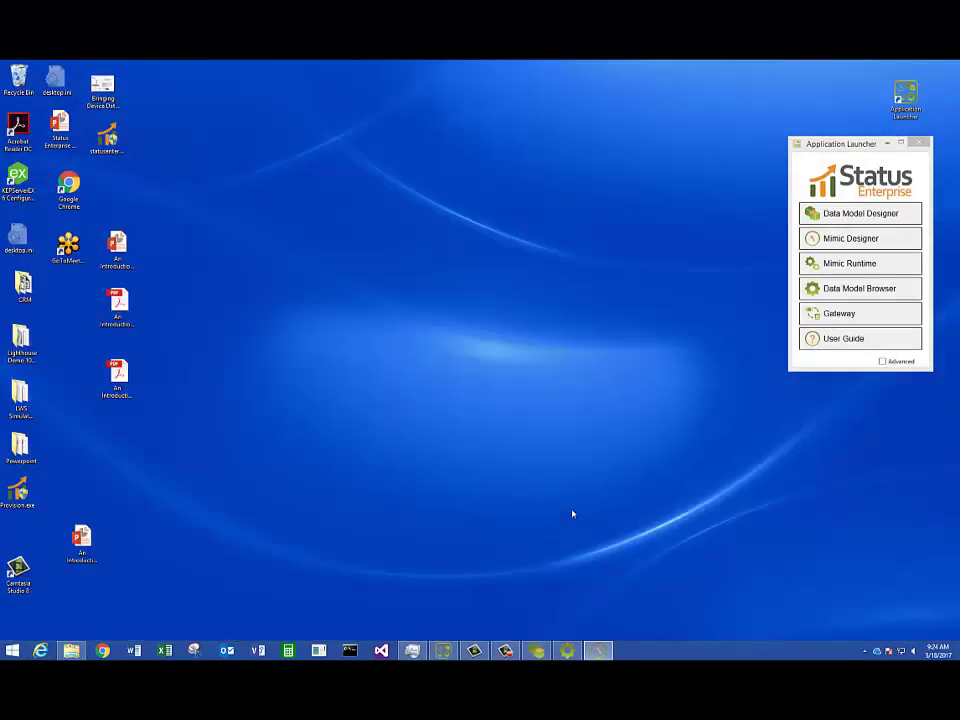
left_click(536, 650)
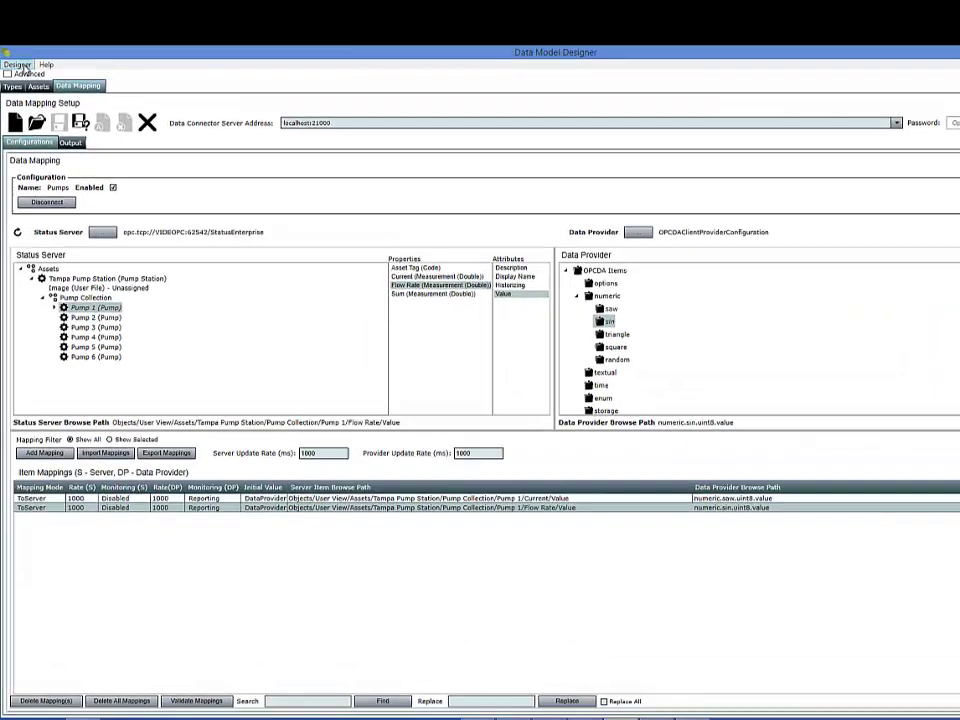
Expand Users in the asset tree, add a Regular Login user with its user name, and open its entry
left_click(33, 94)
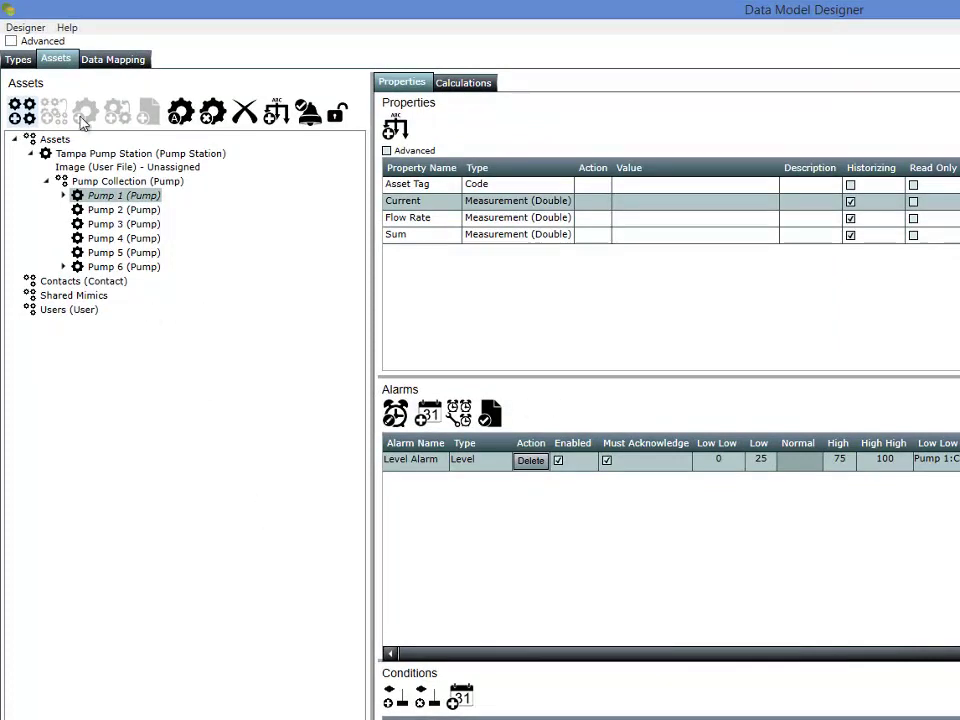
double_click(58, 312)
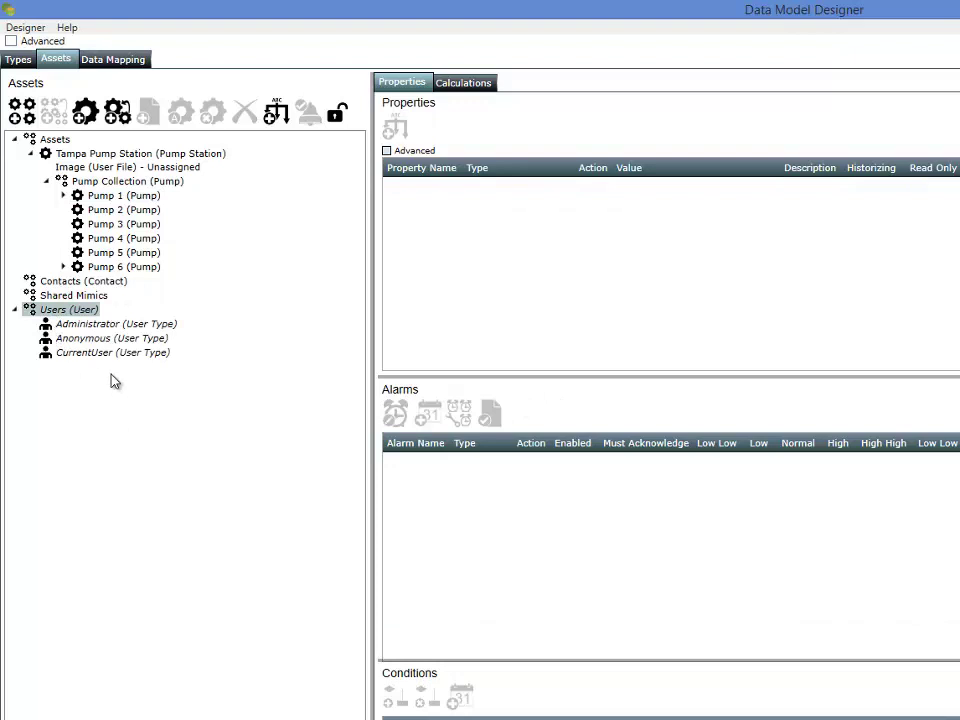
left_click(86, 110)
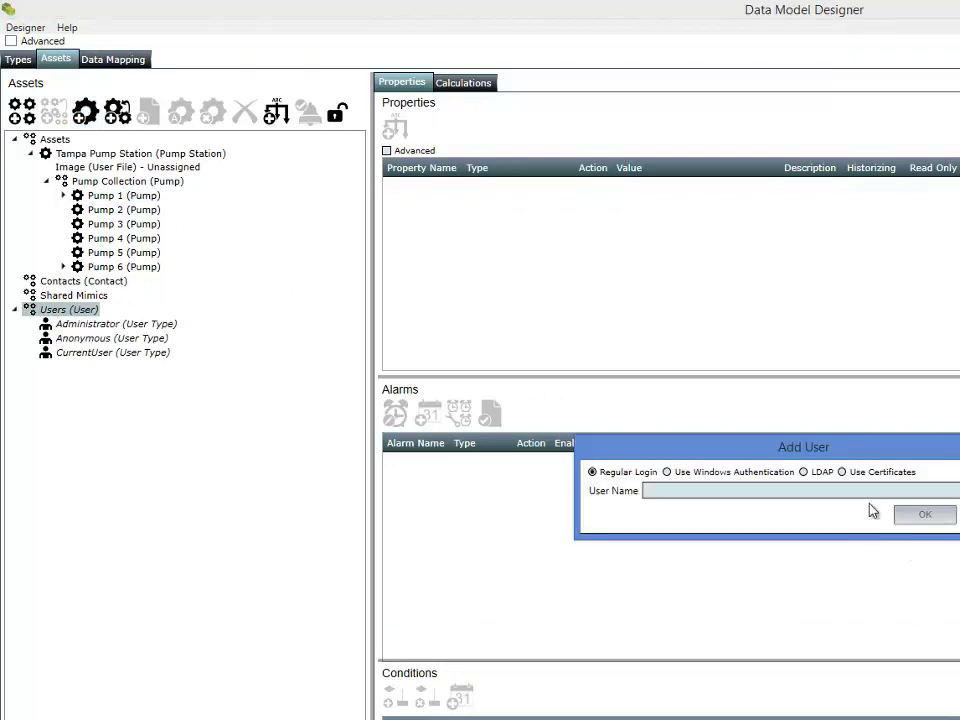
type("Ron")
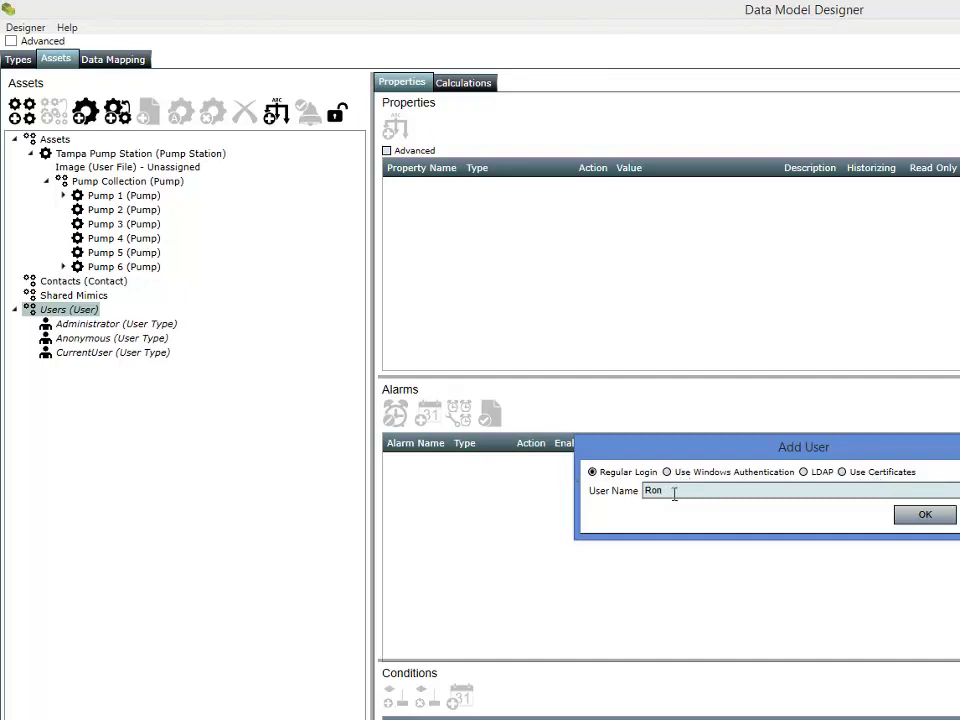
left_click(895, 515)
left_click(71, 368)
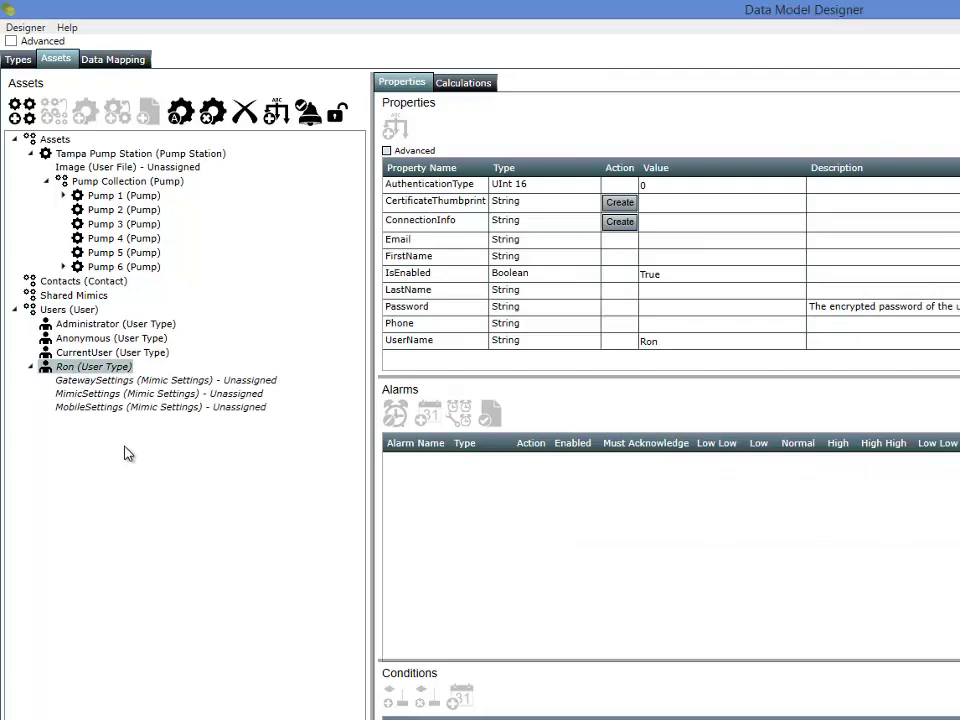
Link the shared mimic Test (under Views > Shared Mimics) as the new user's GatewaySettings Mimic
left_click(90, 382)
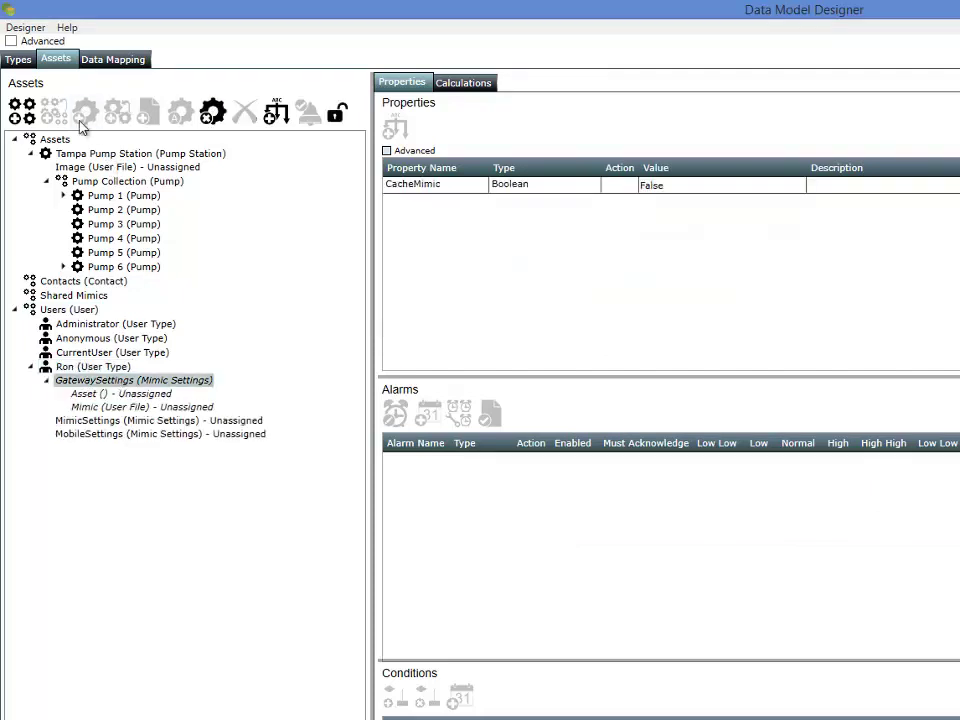
left_click(76, 406)
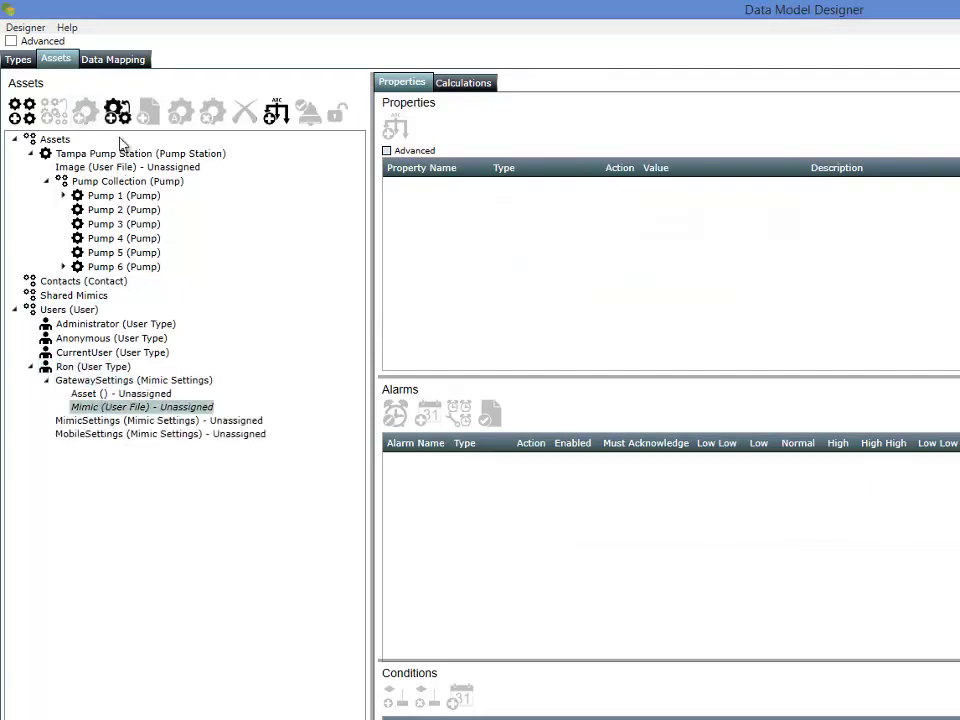
left_click(117, 110)
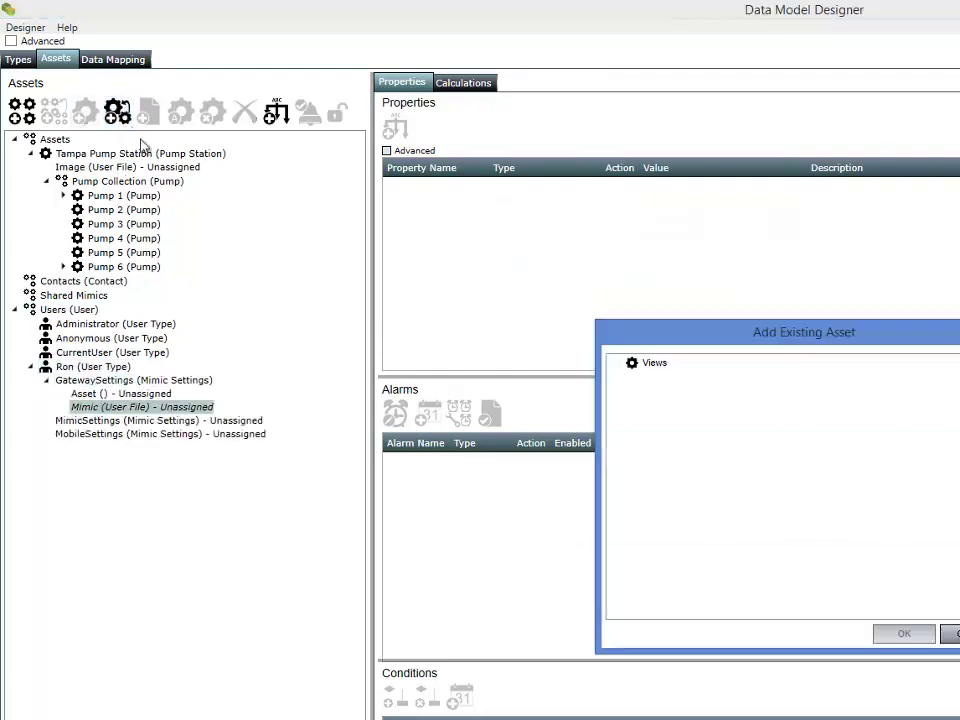
double_click(657, 364)
double_click(677, 405)
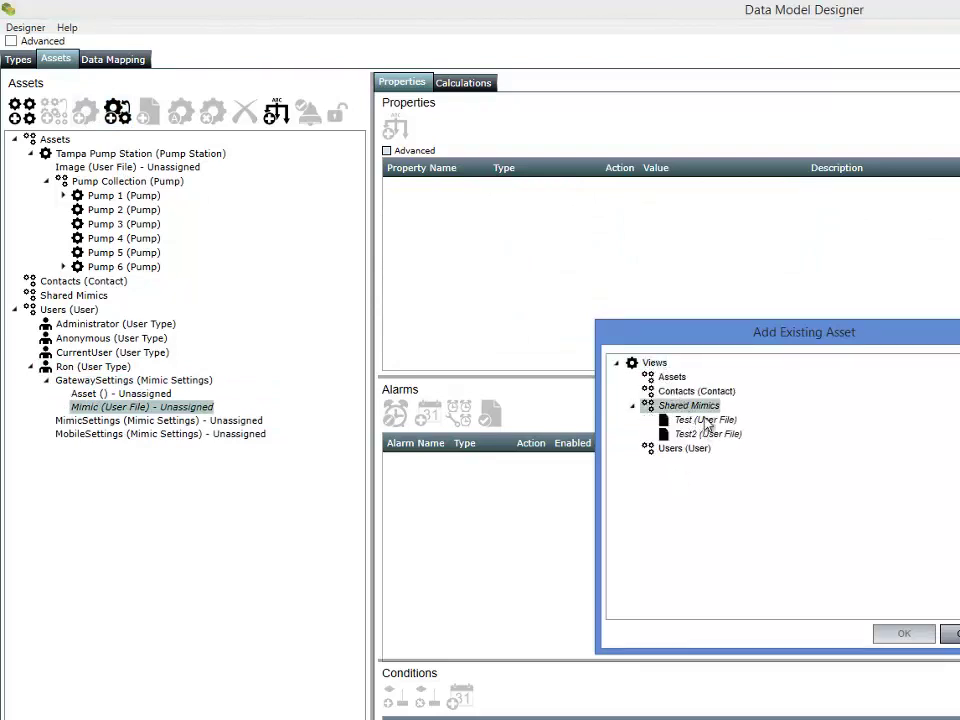
left_click(706, 421)
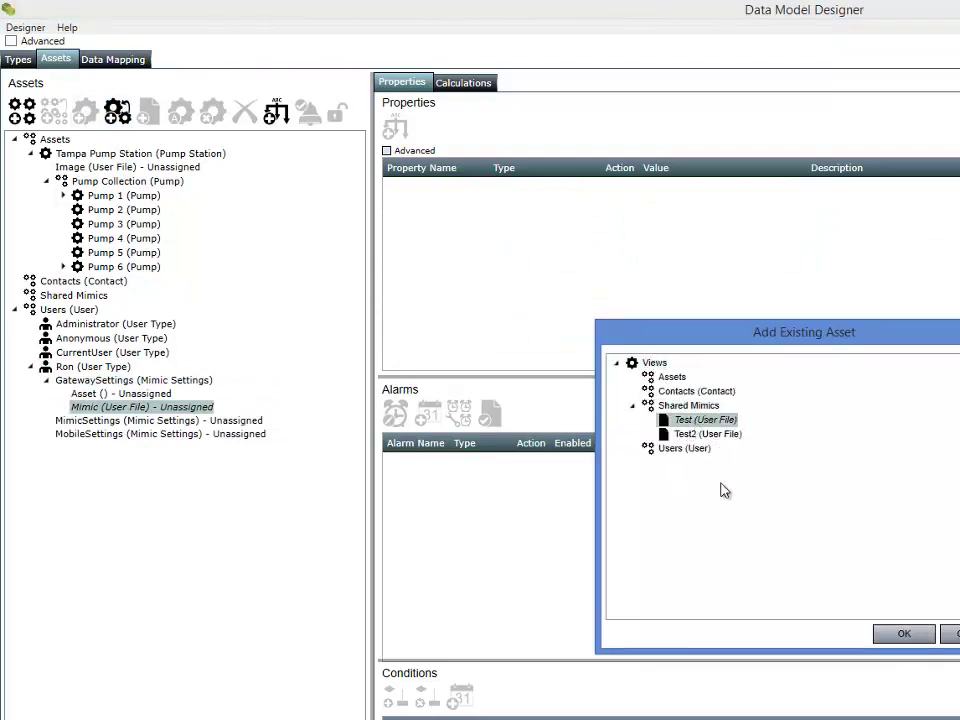
left_click(898, 634)
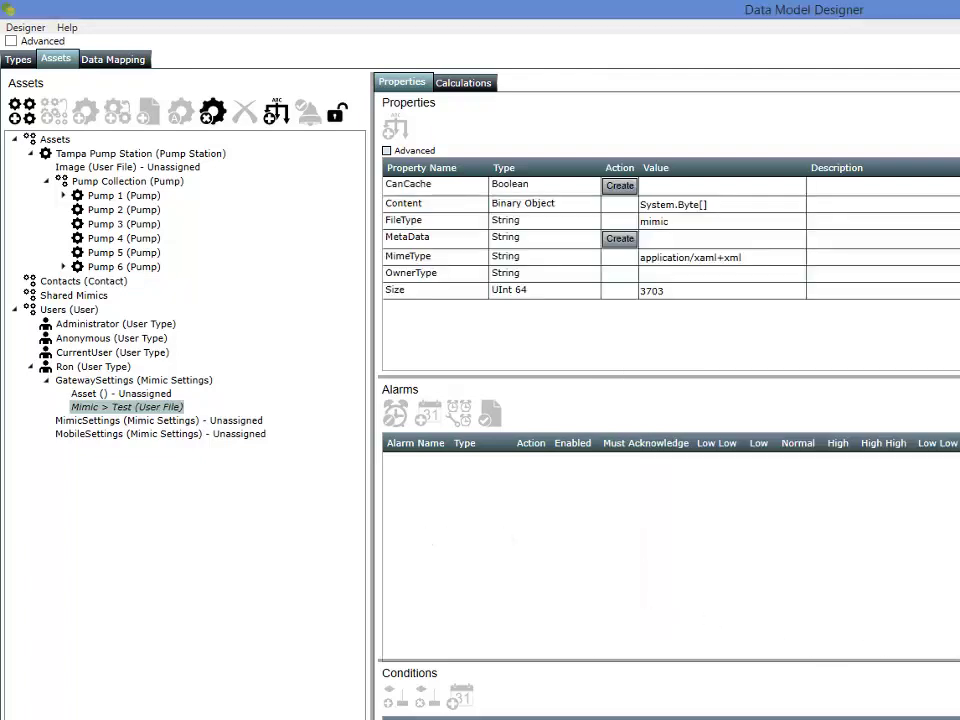
key("super+d")
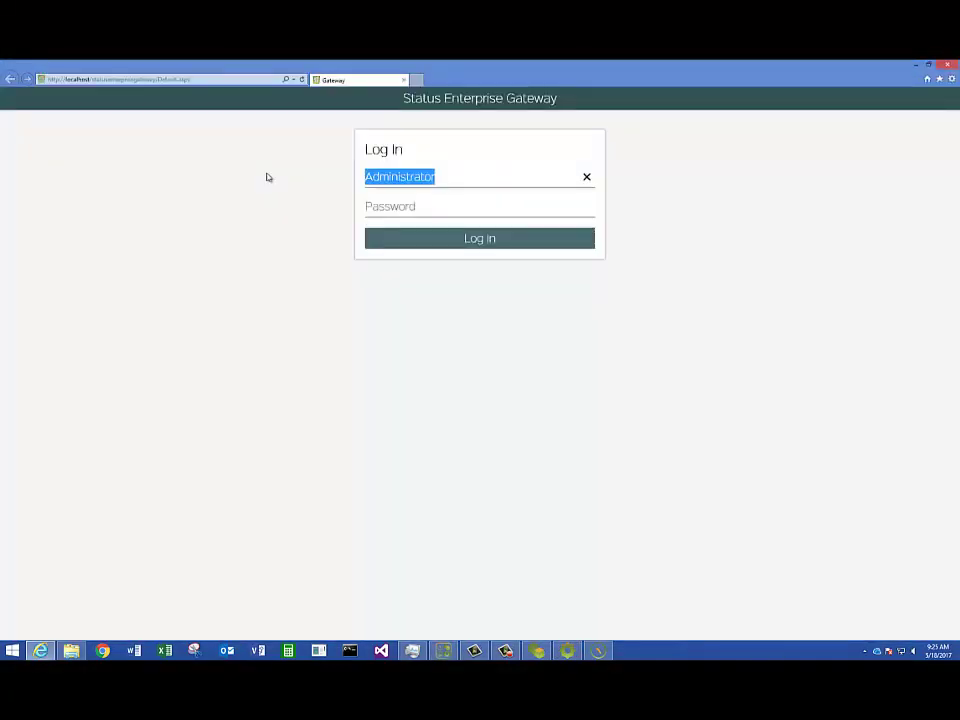
Log in to the Gateway as the new user, check the Test mimic opens, then close the Gateway
type("Ron")
left_click(485, 241)
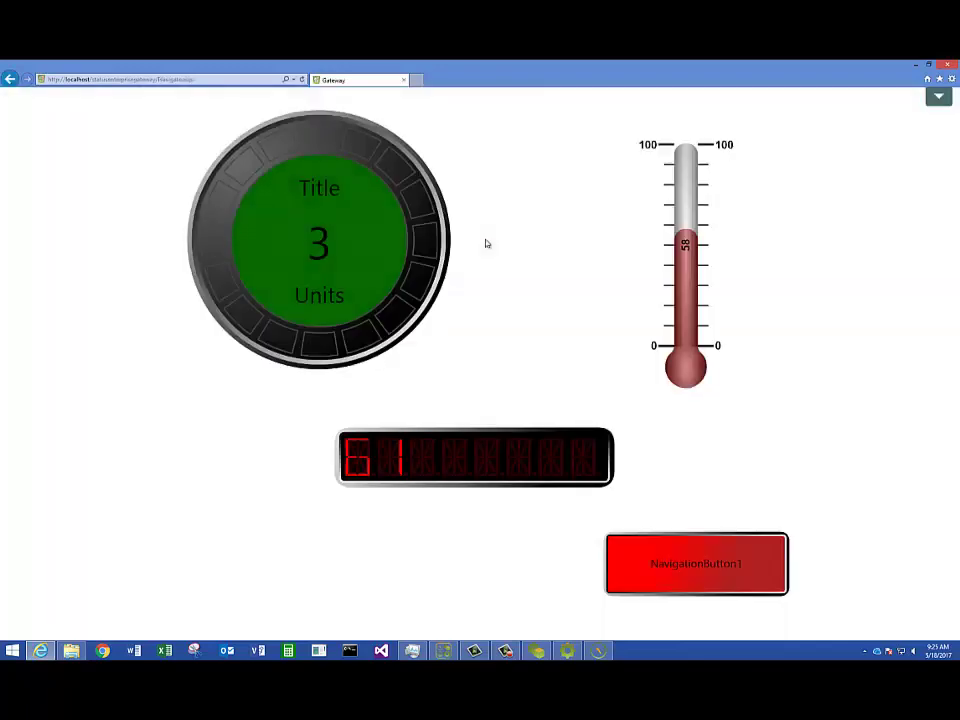
left_click(928, 65)
left_click_drag(376, 329, 534, 413)
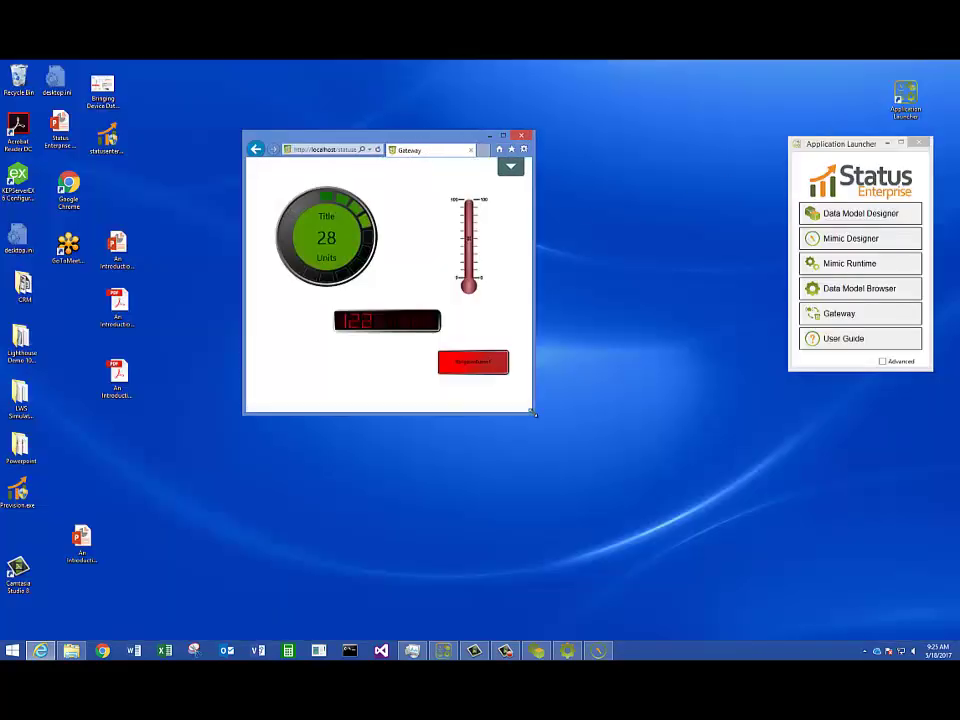
left_click(521, 134)
left_click(545, 653)
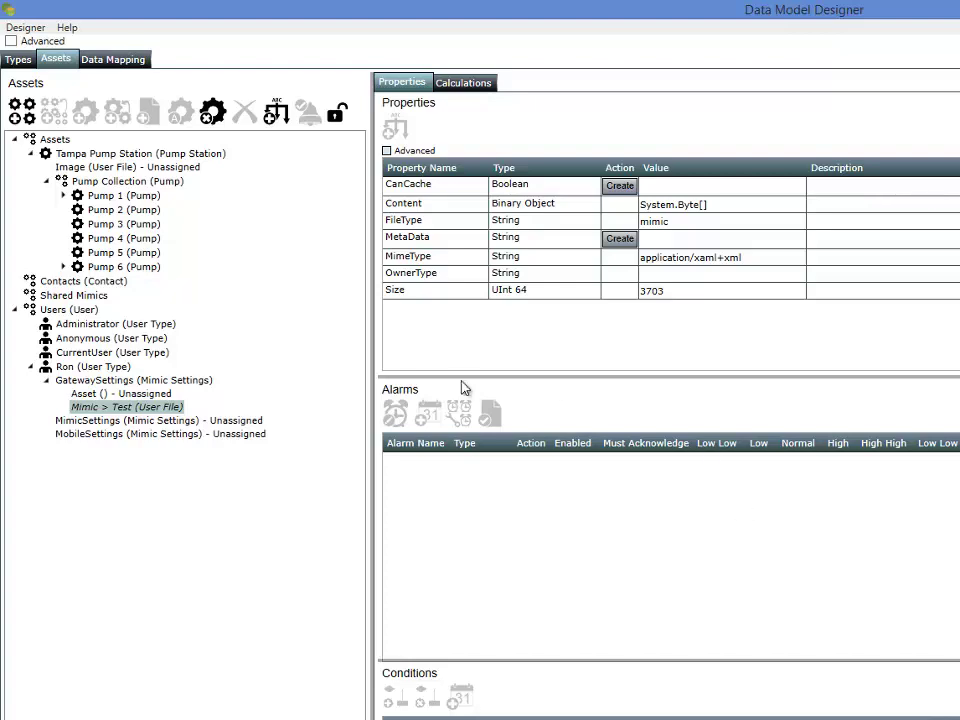
Cycle through the Types and Assets views to the Data Mapping setup
left_click(15, 59)
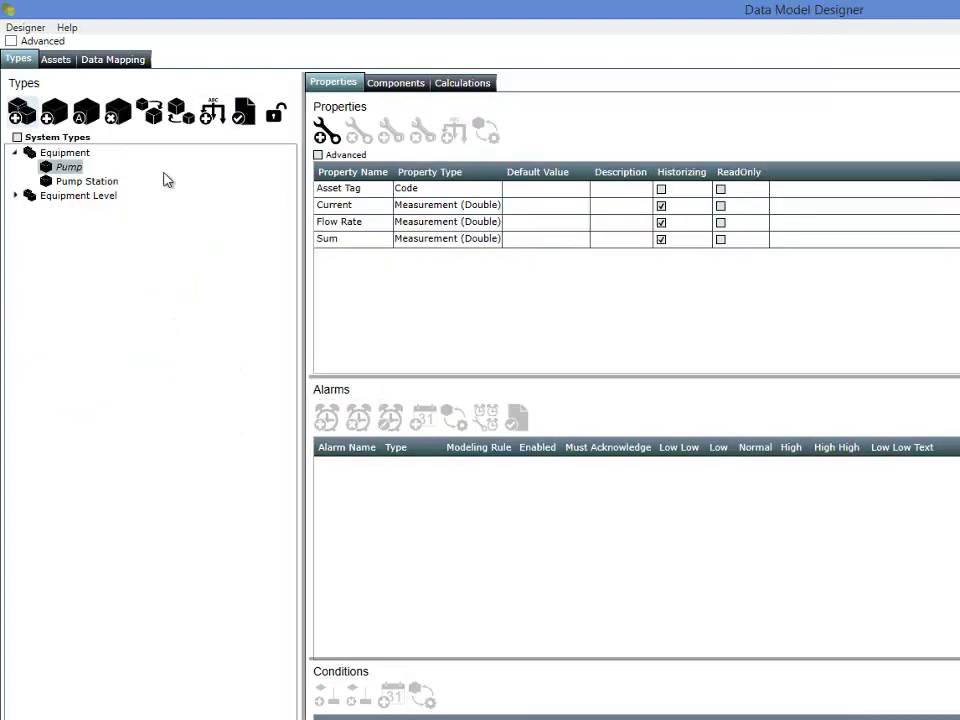
left_click(56, 59)
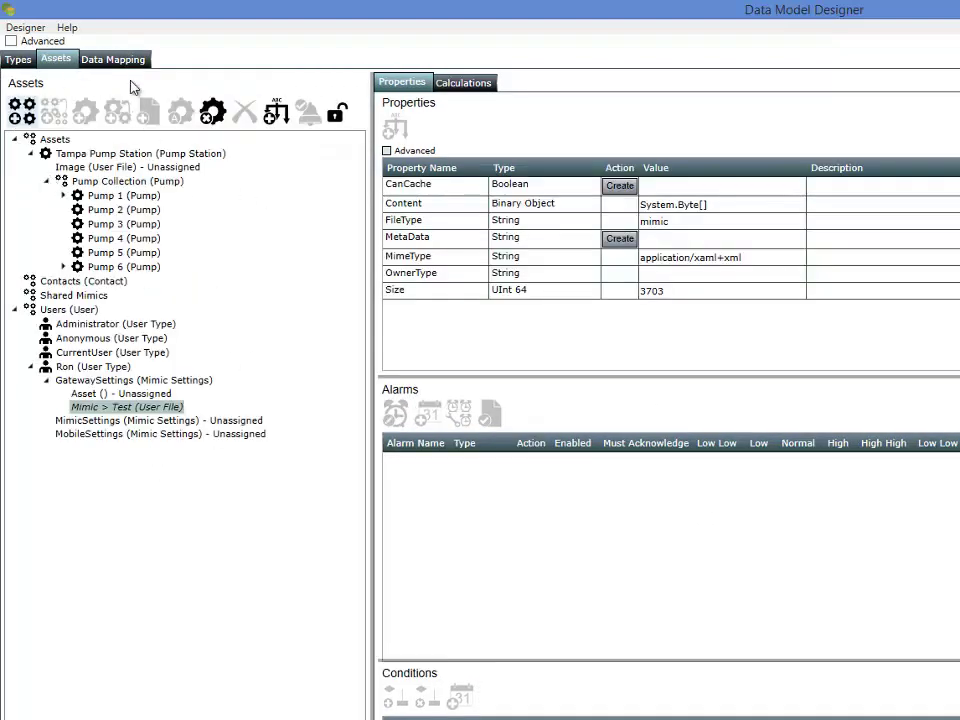
left_click(110, 59)
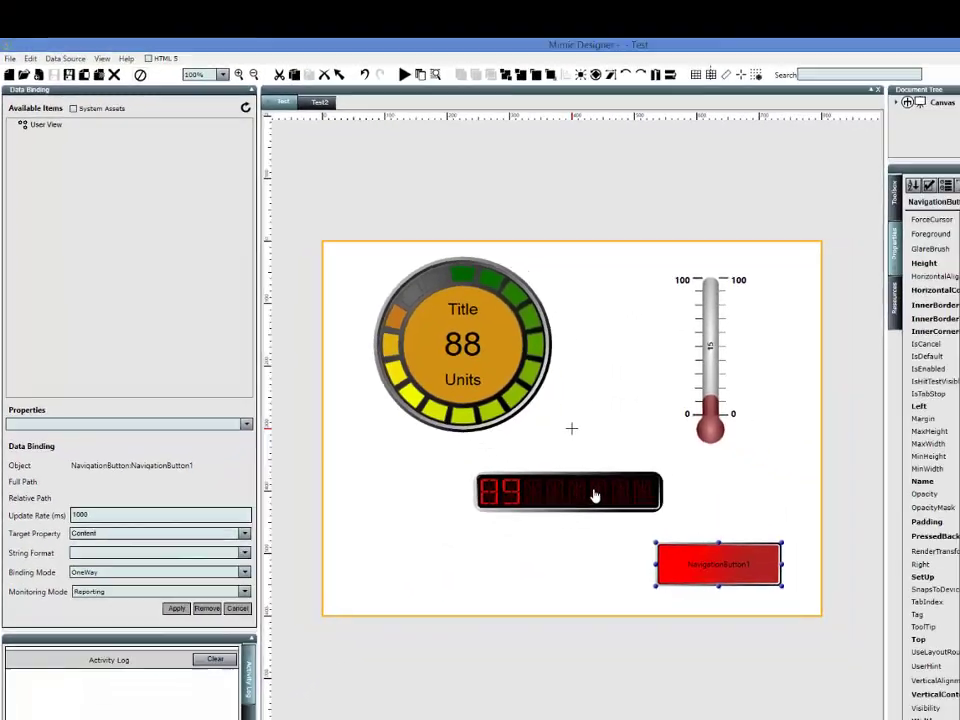
In Mimic Designer, shift the LED display left beneath the radial gauge and narrow it slightly
left_click(457, 428)
left_click_drag(457, 428, 385, 431)
left_click_drag(462, 426, 459, 426)
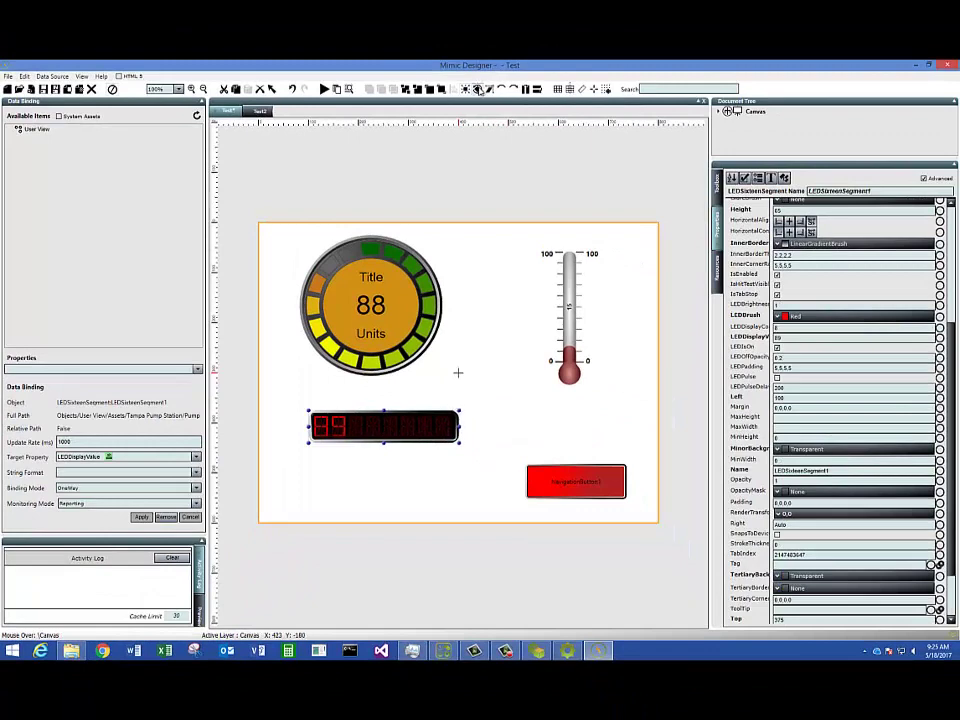
Rotate the LED display to overlap the gauge and nudge NavigationButton1 up and left
left_click_drag(458, 427, 392, 446)
left_click(392, 445)
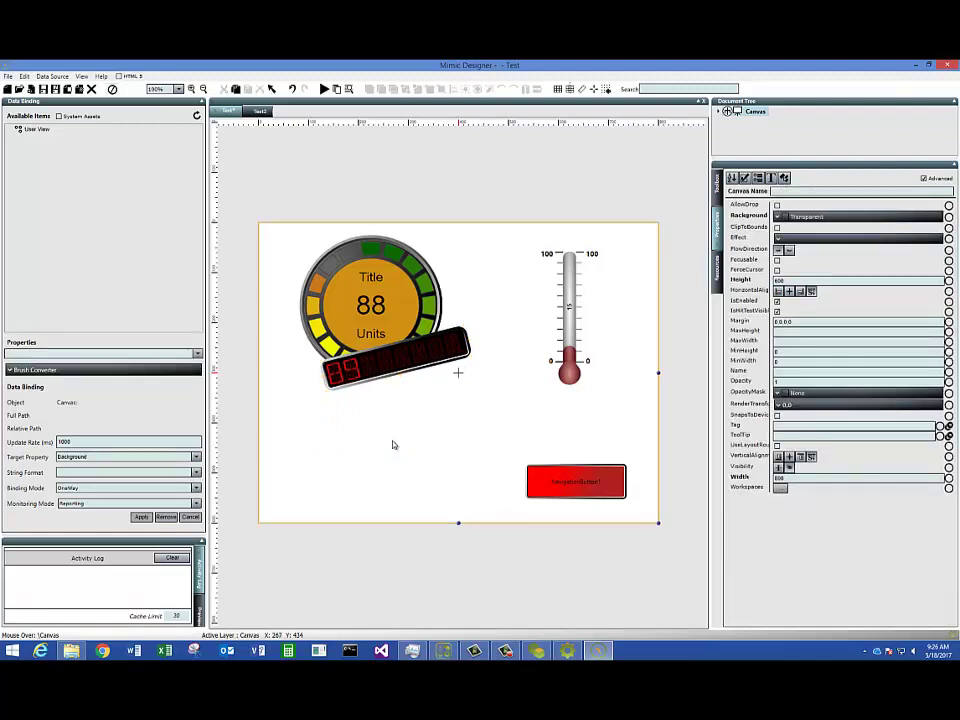
left_click(585, 483)
left_click_drag(575, 484, 570, 471)
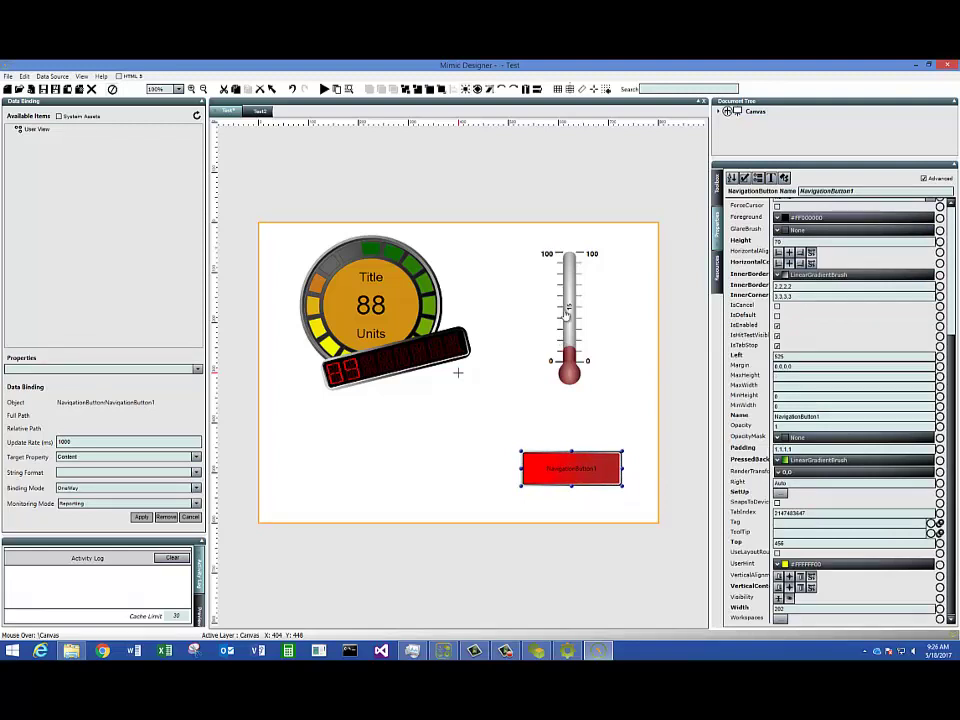
left_click(536, 651)
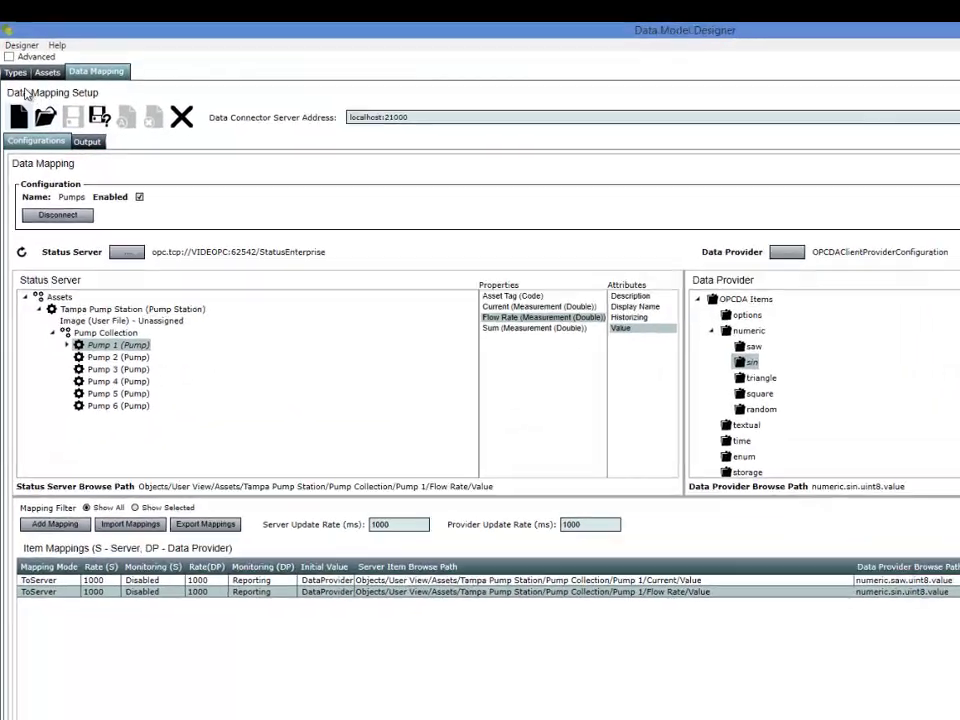
Flip between the Types, Assets and Data Mapping views and widen the Types pane
left_click(14, 96)
left_click(50, 59)
left_click(102, 60)
left_click(57, 60)
left_click(18, 60)
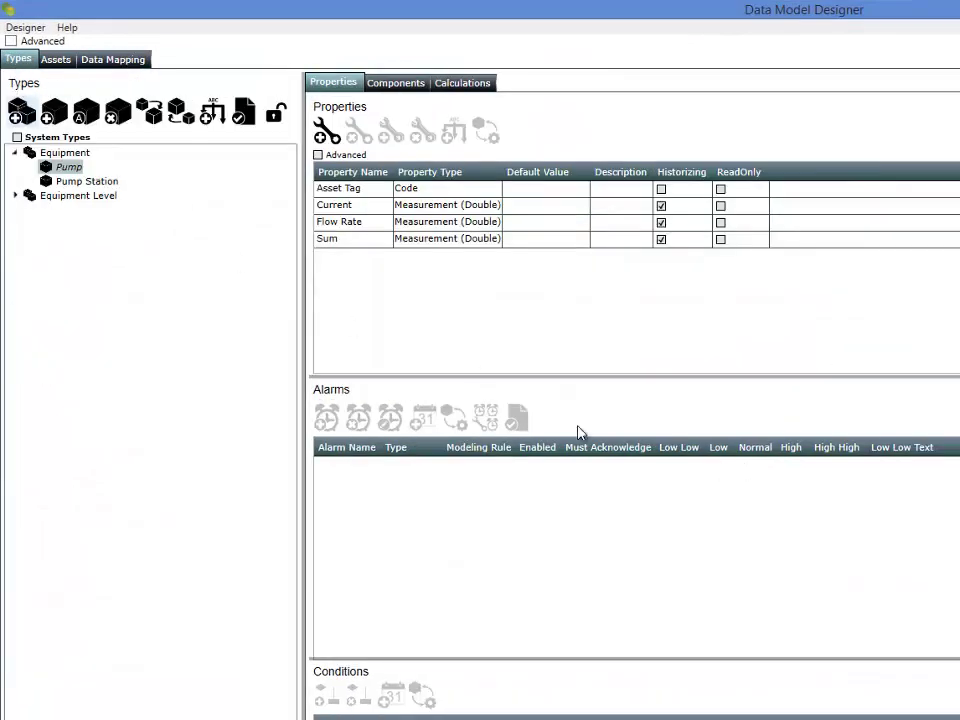
left_click_drag(304, 258, 333, 268)
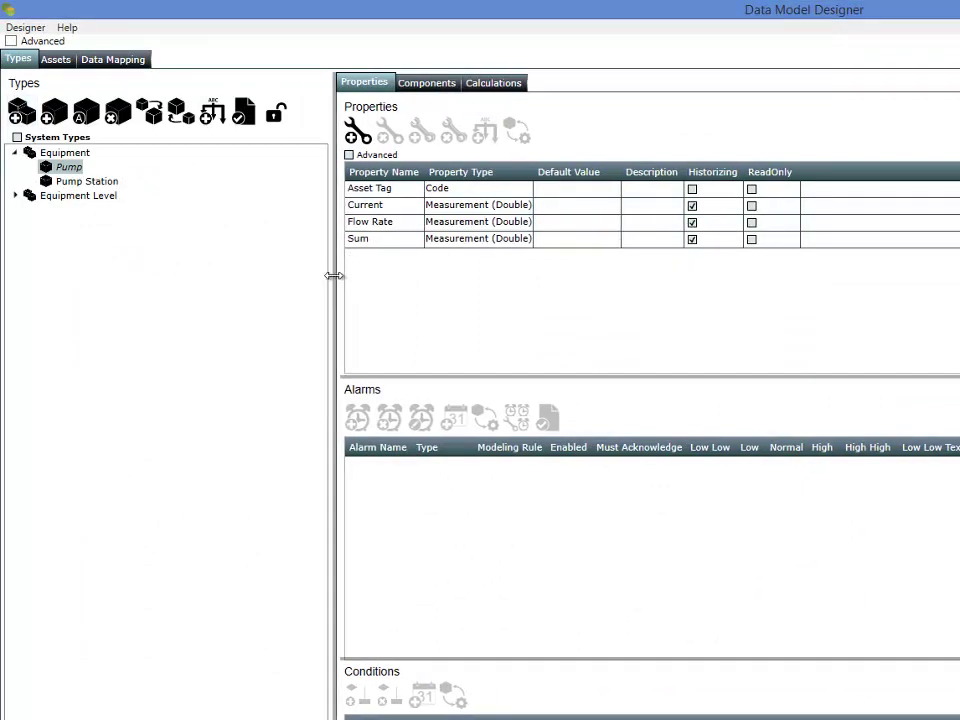
left_click(56, 59)
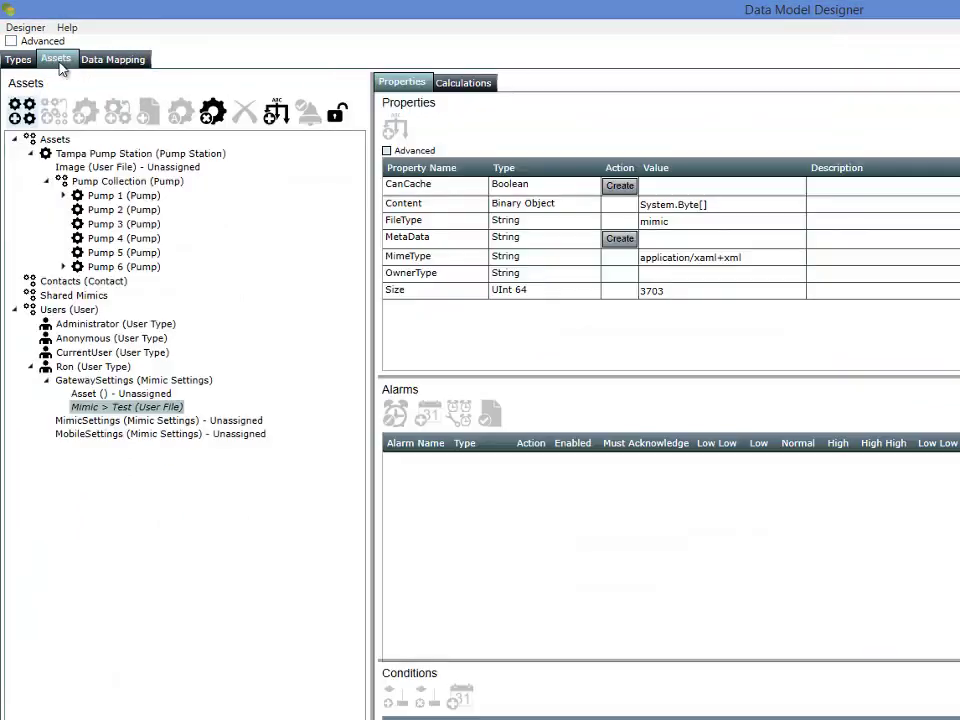
left_click(18, 60)
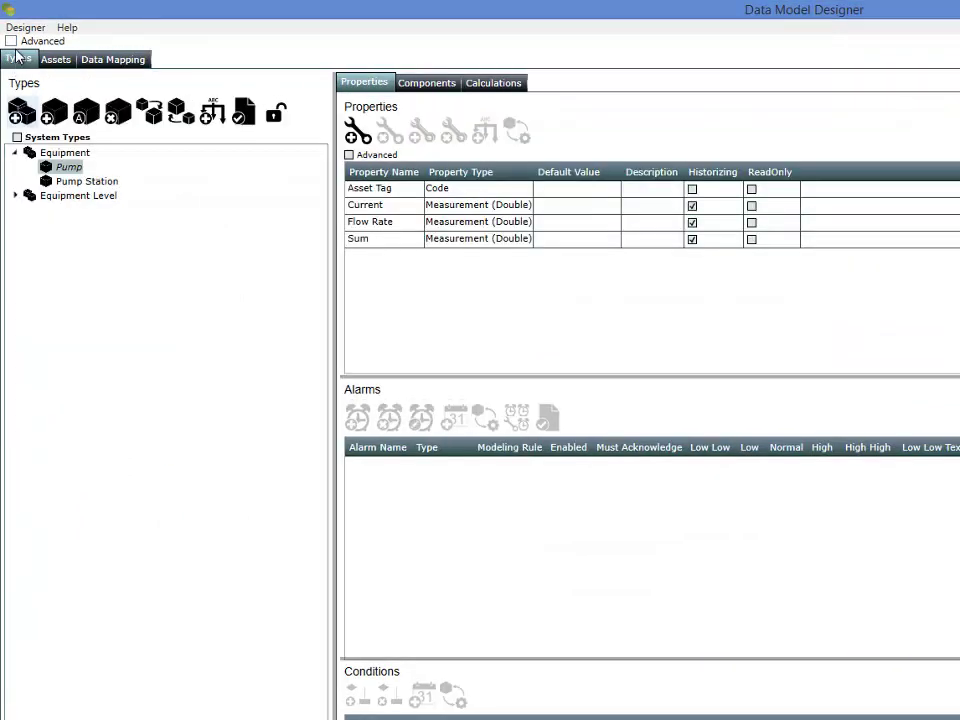
Enable Advanced, review Workflows, Security and Messaging, then disable Advanced again
left_click(11, 41)
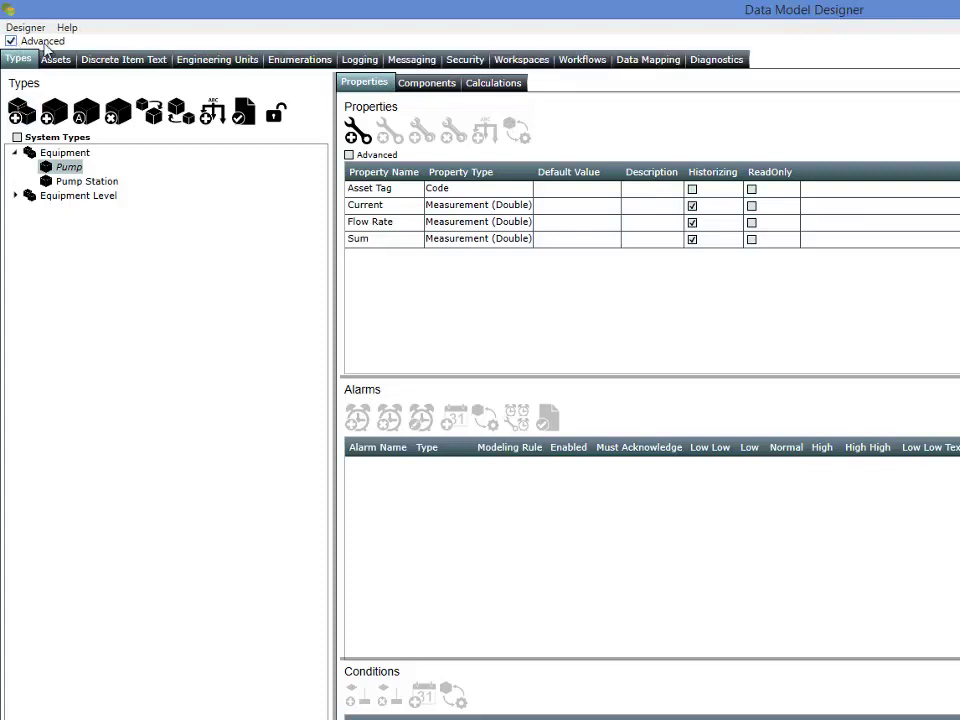
left_click(590, 61)
left_click(465, 62)
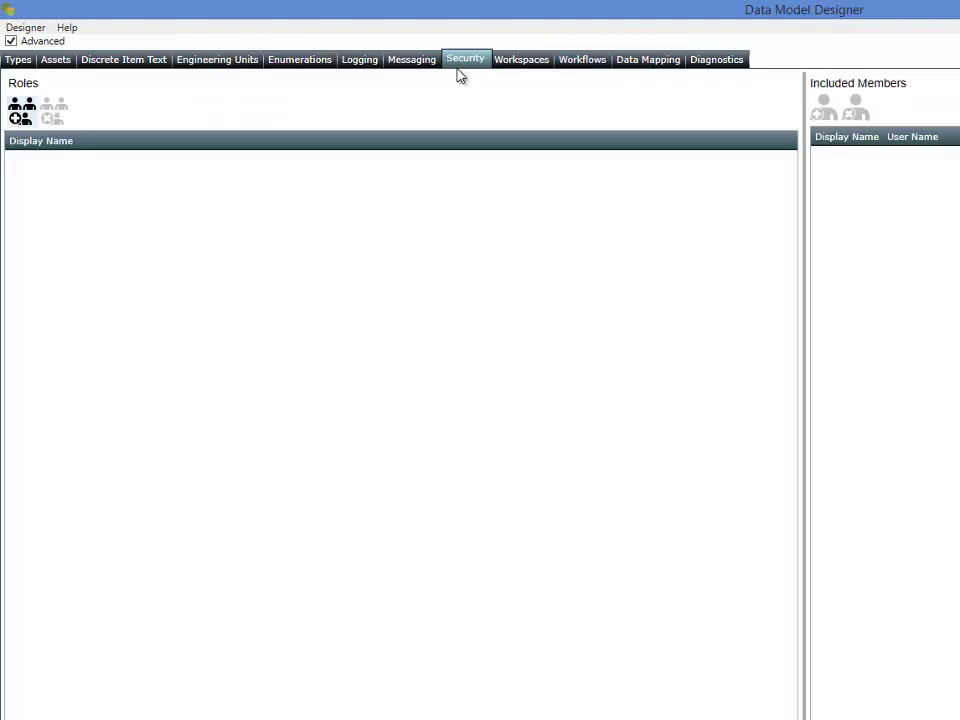
left_click(407, 66)
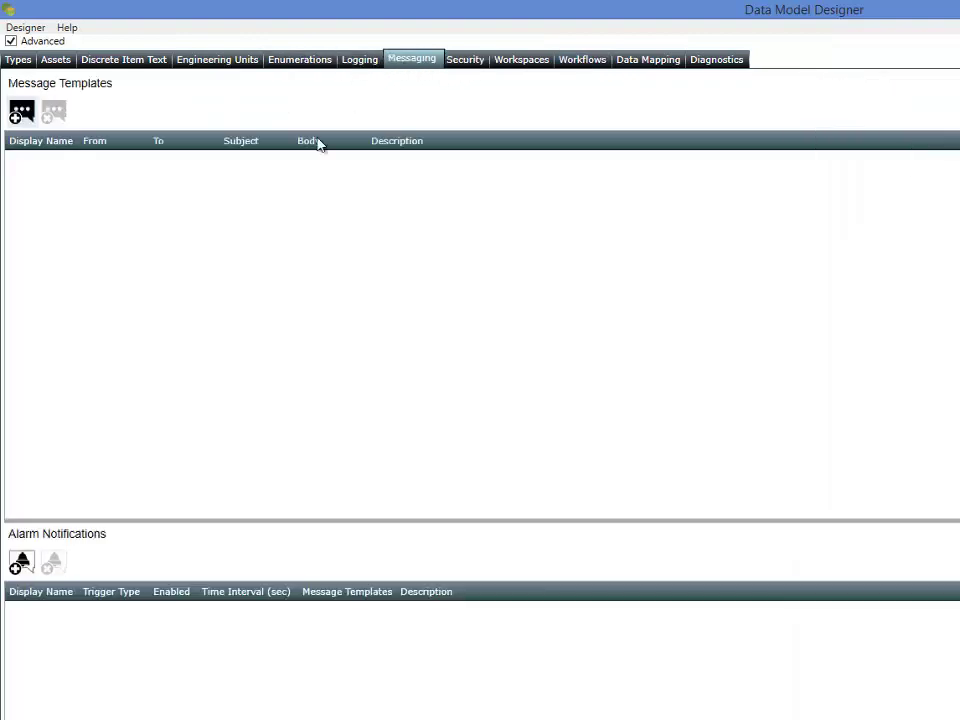
left_click(12, 41)
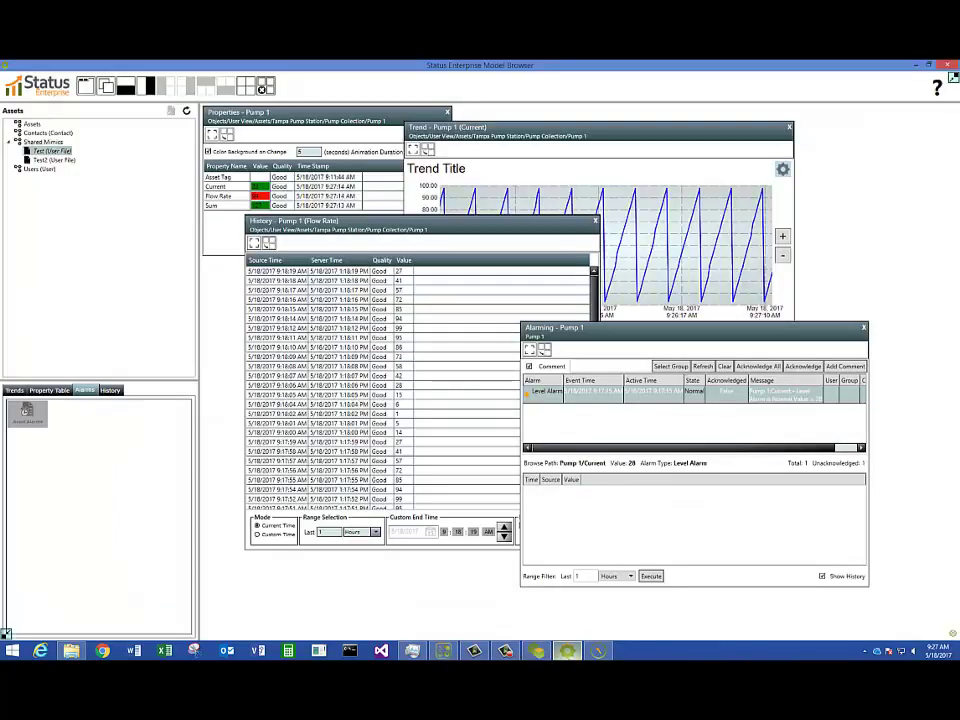
left_click_drag(422, 238, 390, 290)
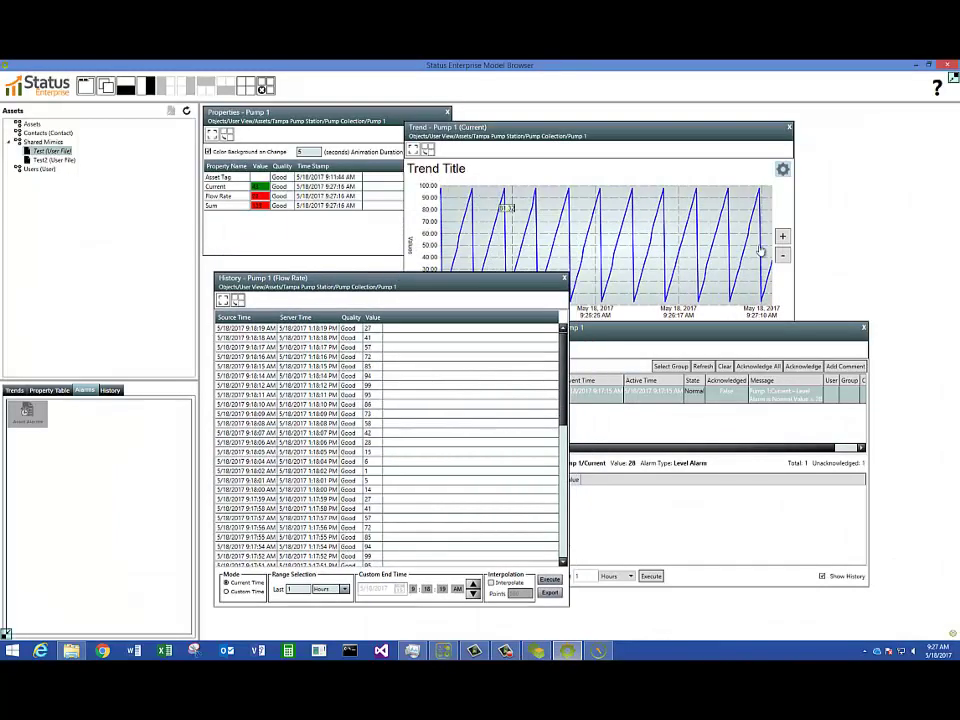